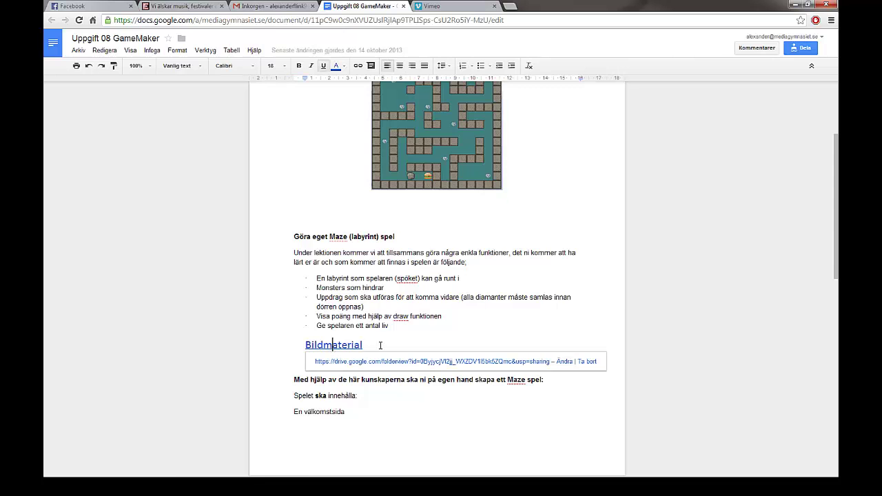
Open the shared images folder linked under Bildmaterial and preview diamond.png.
{"action": "left_click", "coordinate": [352, 366]}
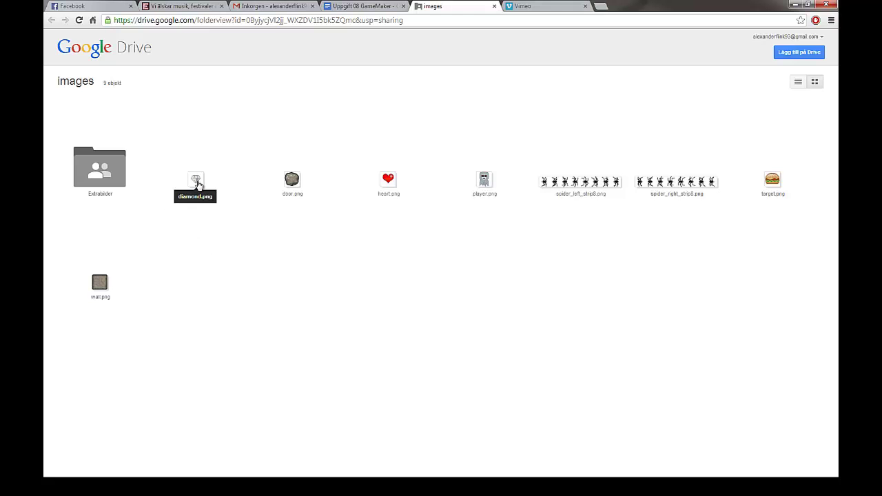
{"action": "left_click", "coordinate": [198, 183]}
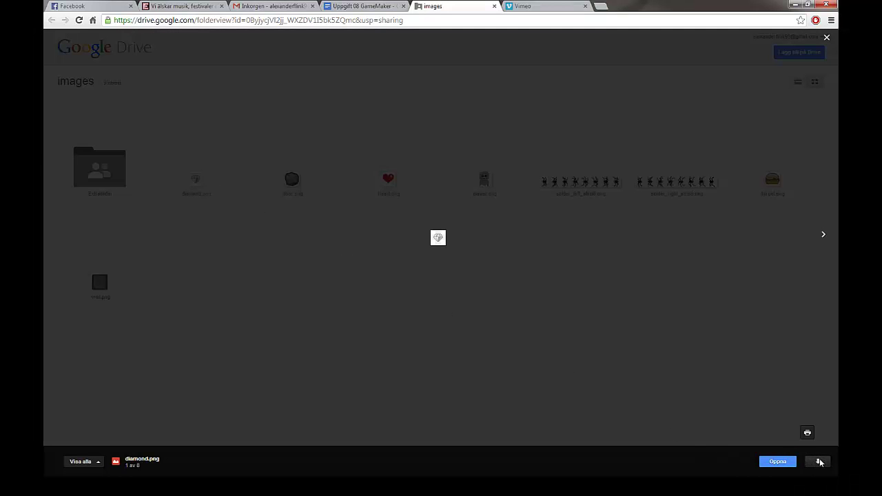
{"action": "left_click", "coordinate": [471, 307]}
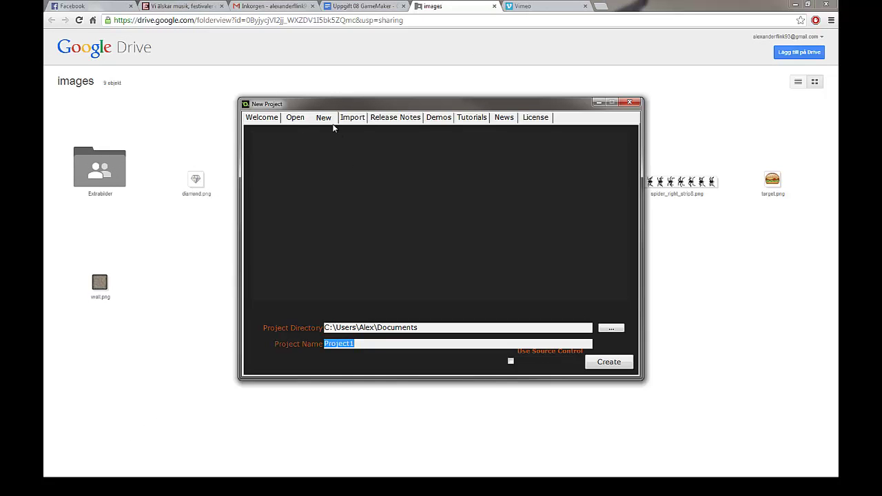
Create a new GameMaker project named MazeGame.
{"action": "left_click", "coordinate": [326, 121]}
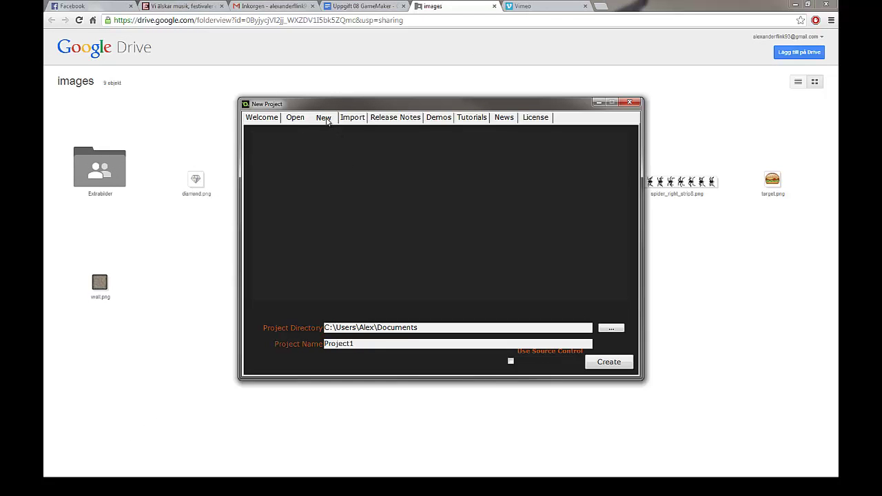
{"action": "double_click", "coordinate": [390, 345]}
{"action": "type", "text": "MazeGame"}
{"action": "left_click", "coordinate": [608, 362]}
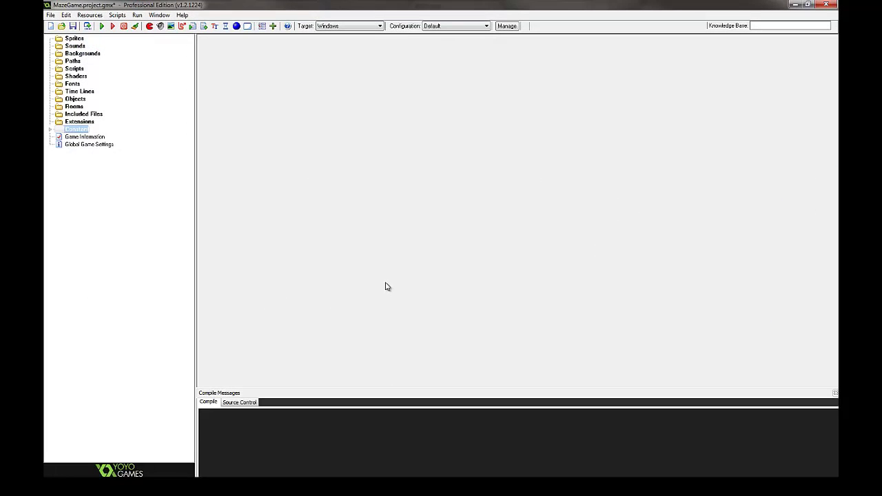
Create a sprite from player.png on the Desktop and name it sprPlayer.
{"action": "right_click", "coordinate": [75, 40]}
{"action": "left_click", "coordinate": [88, 46]}
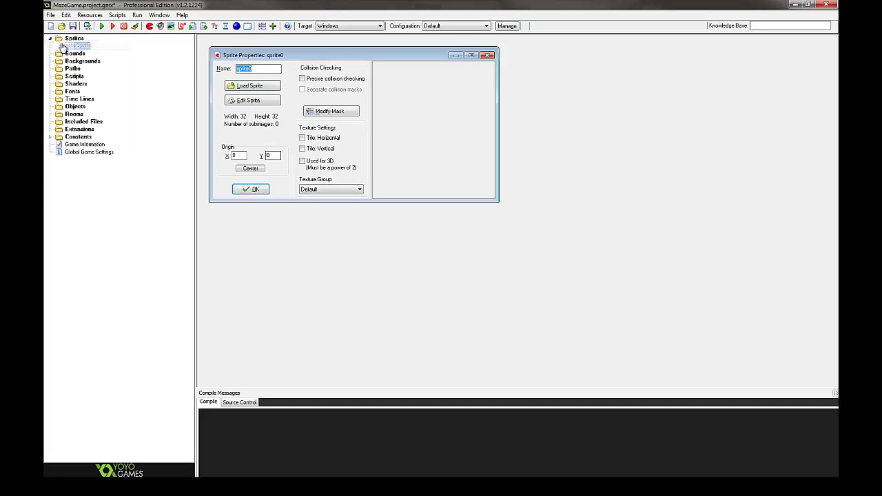
{"action": "left_click", "coordinate": [269, 88]}
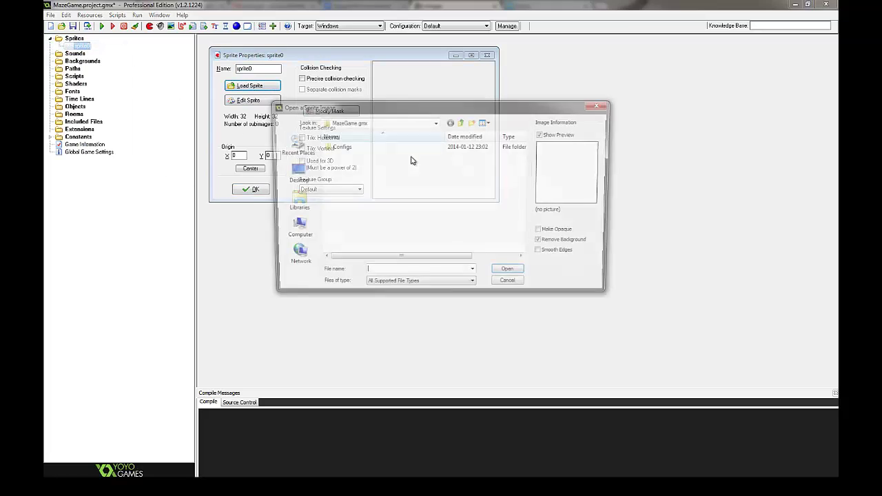
{"action": "left_click", "coordinate": [293, 174]}
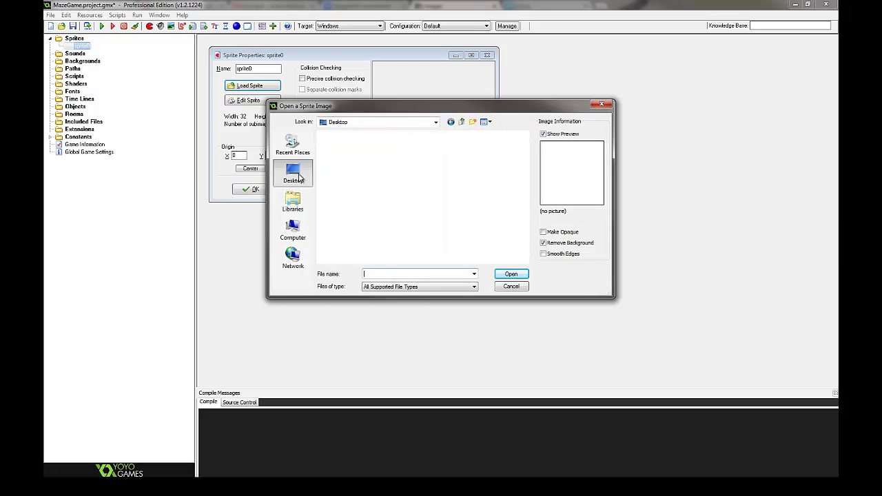
{"action": "left_click_drag", "start_coordinate": [526, 154], "coordinate": [526, 241]}
{"action": "left_click", "coordinate": [362, 167]}
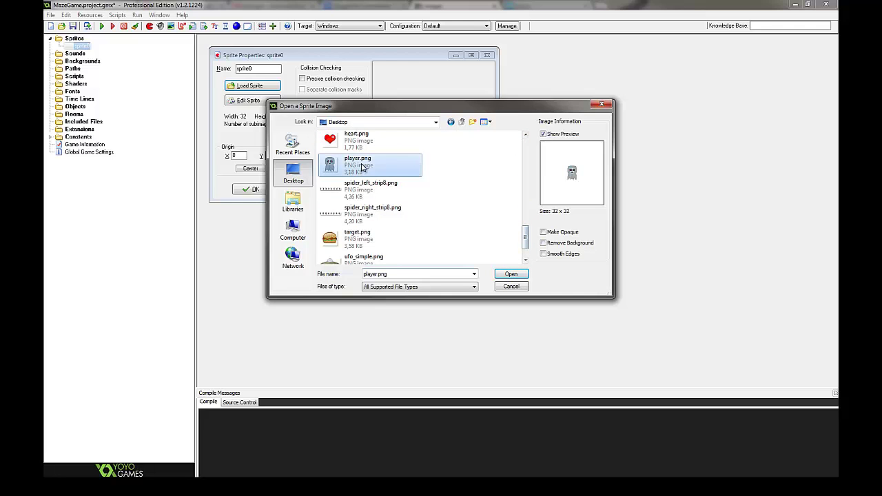
{"action": "left_click", "coordinate": [510, 275]}
{"action": "double_click", "coordinate": [264, 70]}
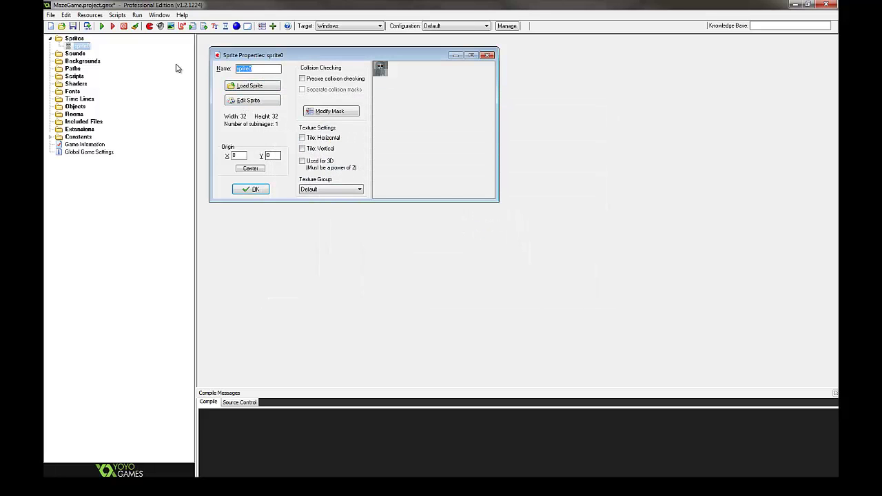
{"action": "type", "text": "s"}
{"action": "left_click", "coordinate": [254, 190]}
Create a sprite from the burger image target.png and name it sprTarget.
{"action": "right_click", "coordinate": [87, 38]}
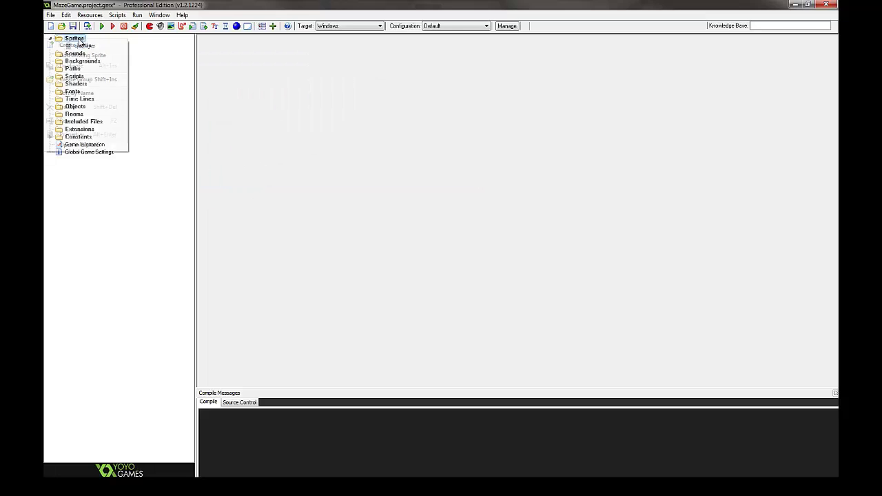
{"action": "left_click", "coordinate": [75, 45]}
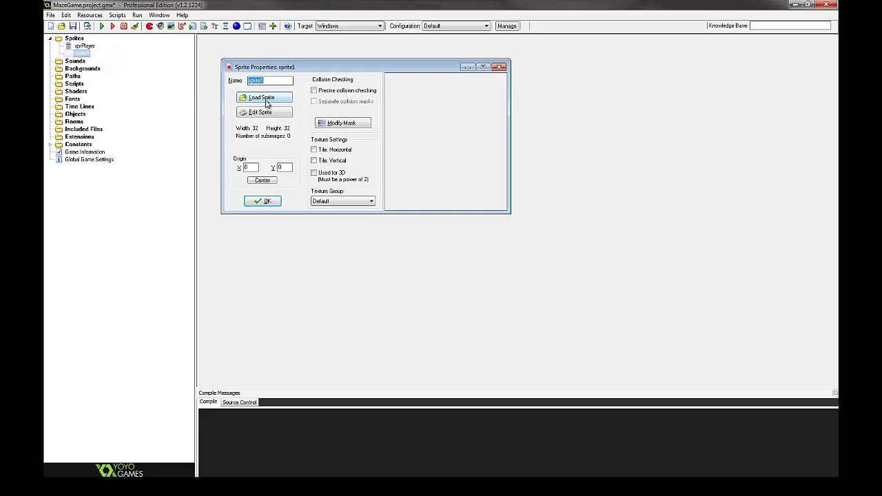
{"action": "left_click", "coordinate": [266, 104]}
{"action": "left_click_drag", "start_coordinate": [525, 157], "coordinate": [527, 237]}
{"action": "left_click", "coordinate": [366, 230]}
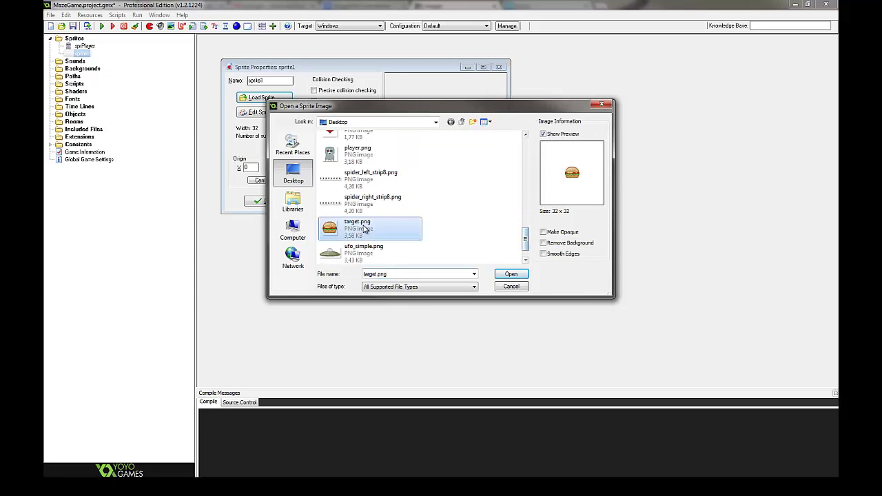
{"action": "left_click", "coordinate": [511, 273]}
{"action": "double_click", "coordinate": [272, 81]}
{"action": "type", "text": "s"}
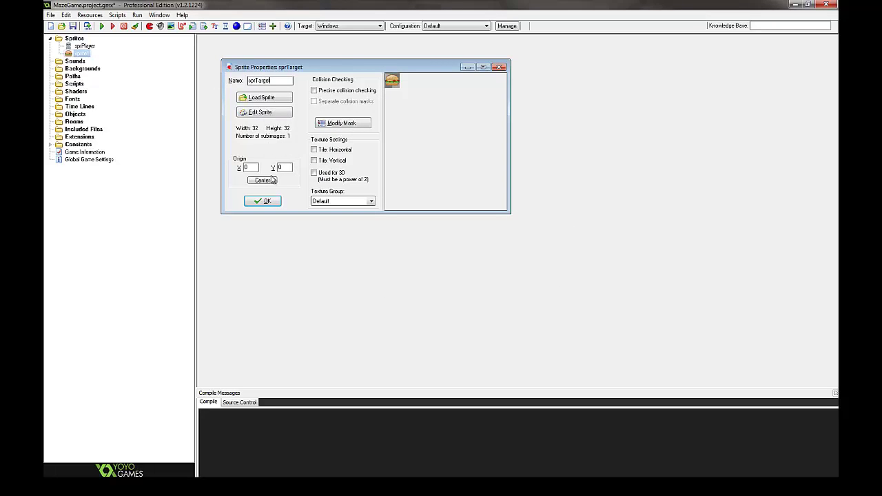
{"action": "type", "text": "prTarget"}
{"action": "left_click", "coordinate": [263, 201]}
Create a sprite from diamond.png and name it sprDiamond.
{"action": "right_click", "coordinate": [77, 40]}
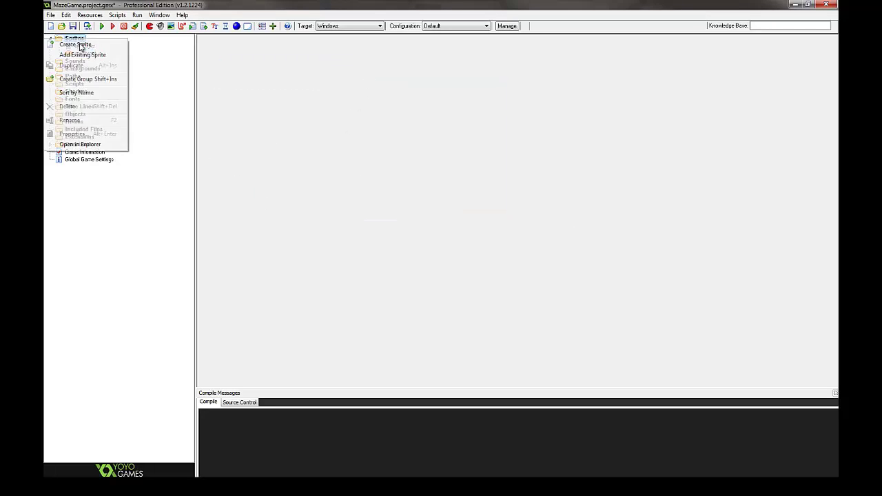
{"action": "left_click", "coordinate": [81, 46]}
{"action": "left_click", "coordinate": [282, 112]}
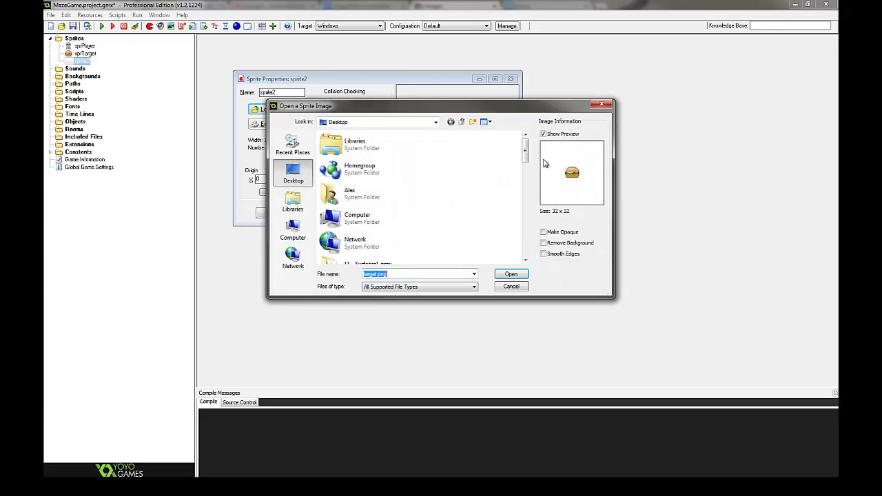
{"action": "left_click_drag", "start_coordinate": [528, 155], "coordinate": [528, 204]}
{"action": "left_click", "coordinate": [407, 204]}
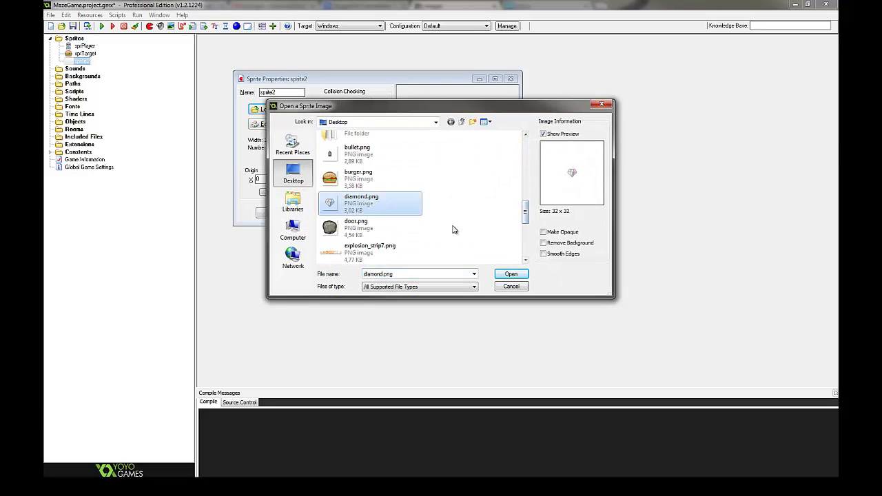
{"action": "left_click", "coordinate": [512, 275]}
{"action": "type", "text": "spr"}
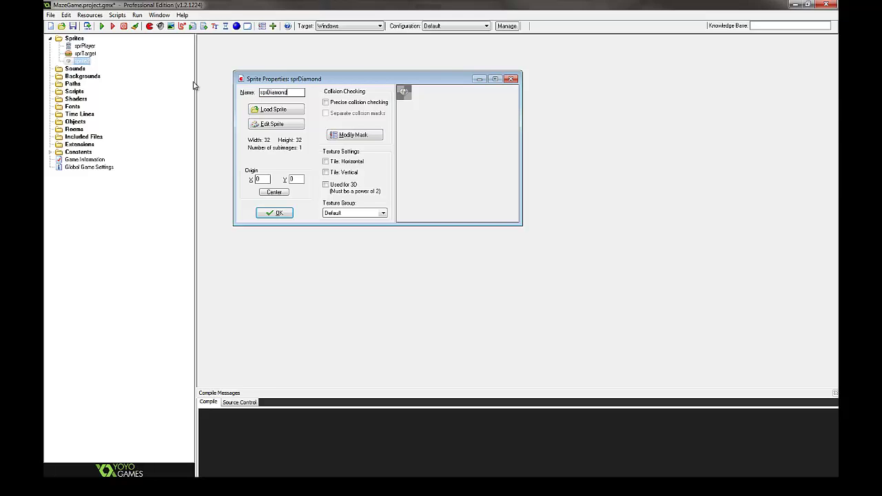
{"action": "left_click", "coordinate": [275, 212]}
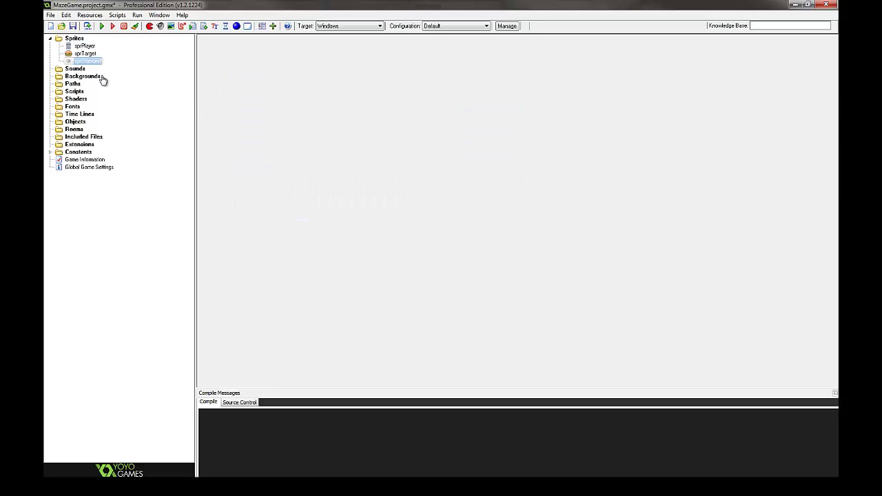
Create a sprite from the animation strip spider_left_strip8.png and name it sprMonsterLeft.
{"action": "right_click", "coordinate": [74, 38]}
{"action": "left_click", "coordinate": [88, 44]}
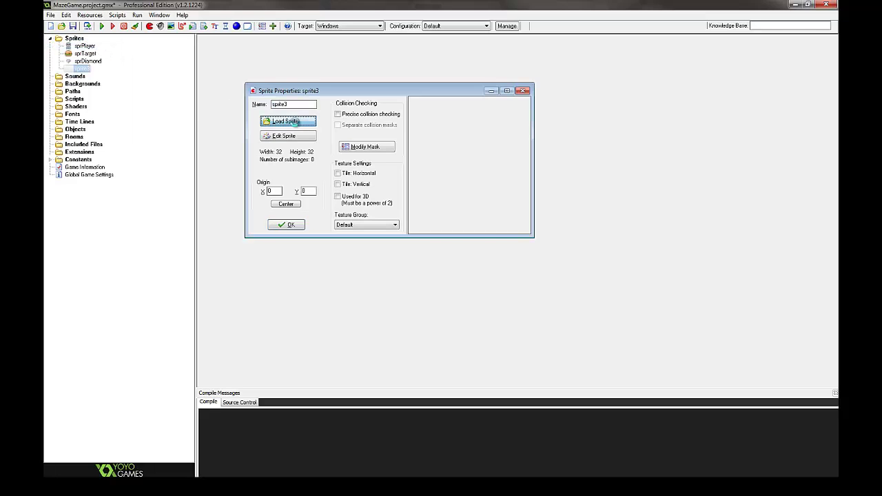
{"action": "left_click", "coordinate": [286, 124]}
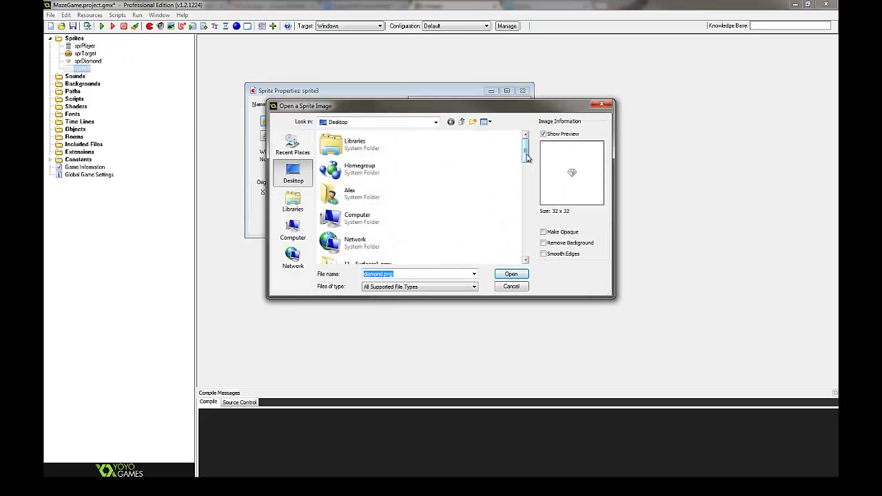
{"action": "left_click_drag", "start_coordinate": [528, 158], "coordinate": [526, 234]}
{"action": "left_click", "coordinate": [371, 209]}
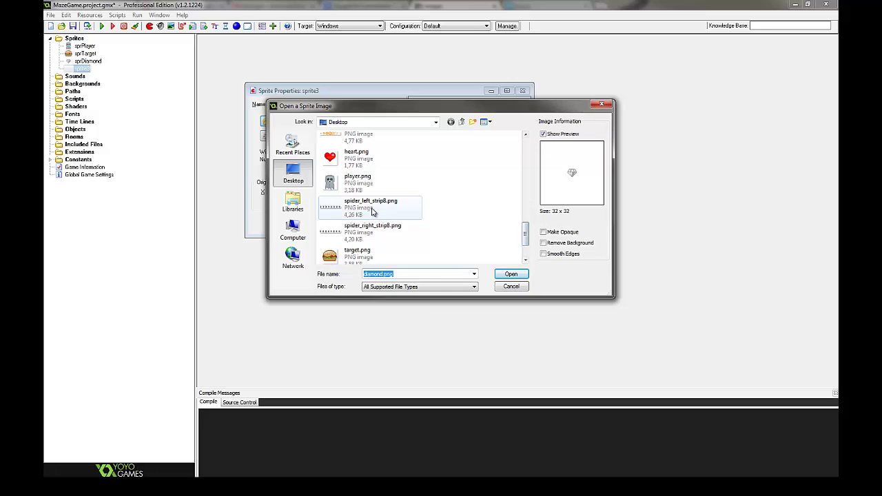
{"action": "double_click", "coordinate": [374, 212]}
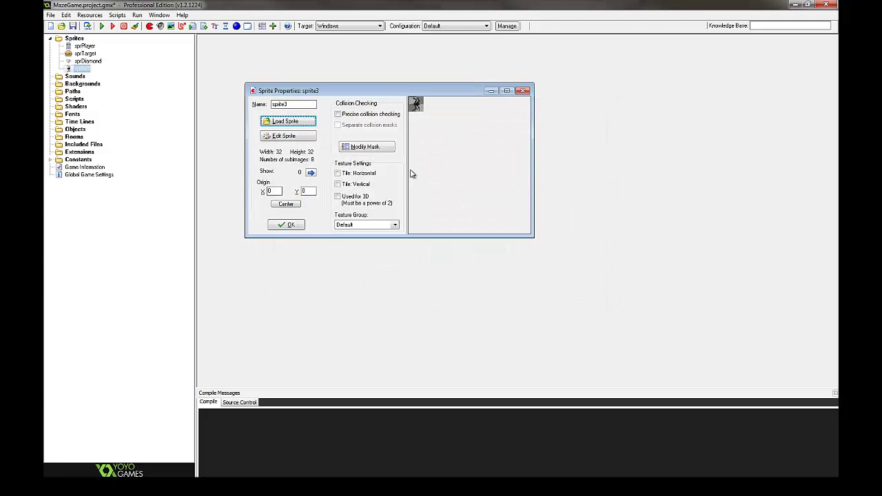
{"action": "double_click", "coordinate": [295, 104]}
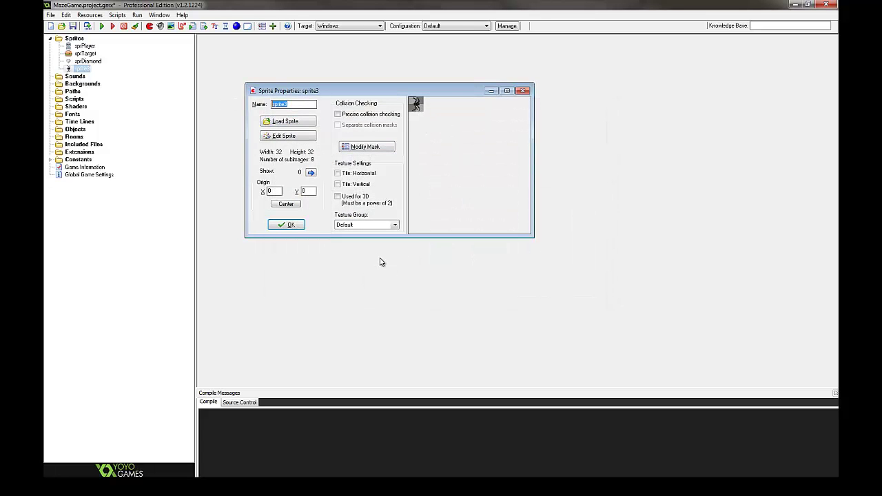
{"action": "type", "text": "sp"}
{"action": "left_click", "coordinate": [286, 225]}
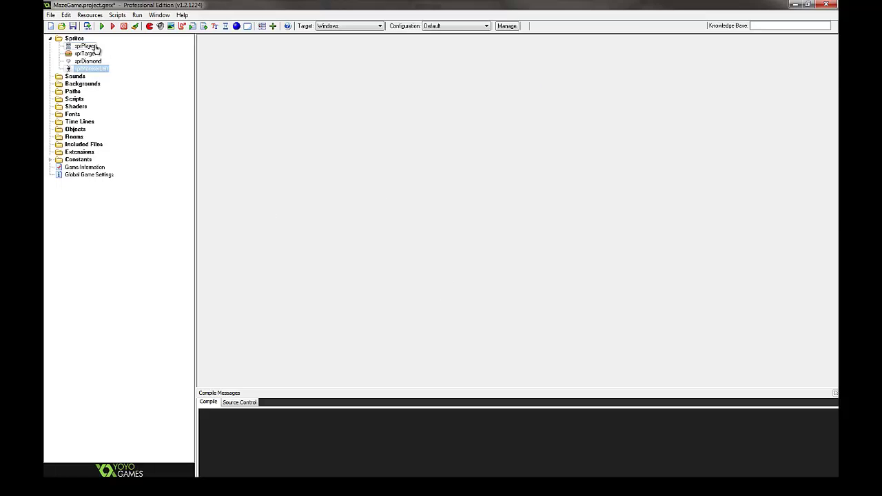
Create a sprite named sprMonsterRight and load the animation strip spider_right_strip8.png into it.
{"action": "right_click", "coordinate": [76, 40]}
{"action": "left_click", "coordinate": [79, 44]}
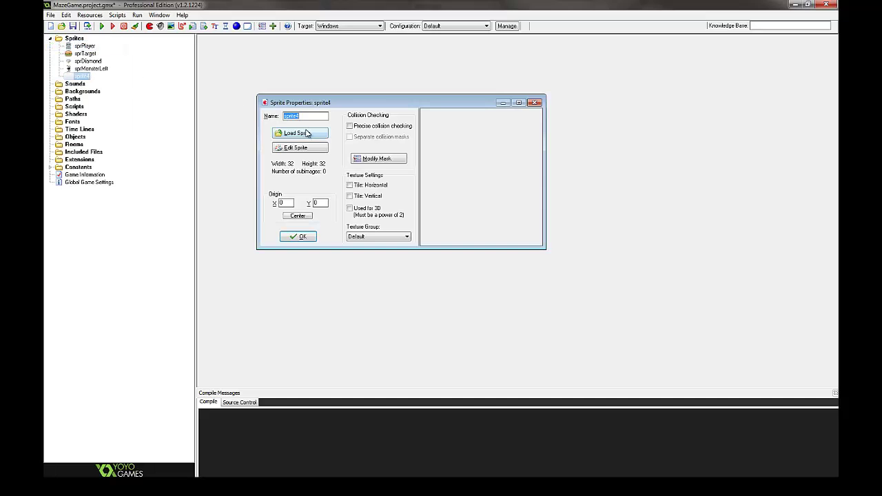
{"action": "type", "text": "spr"}
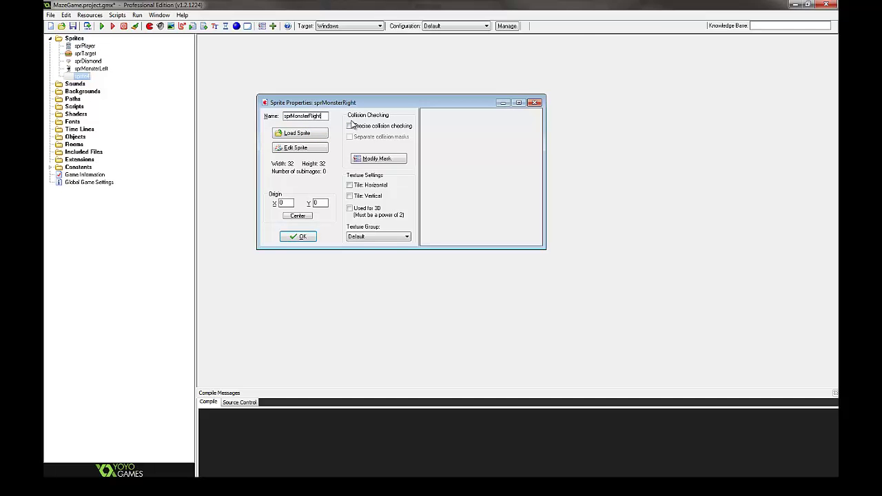
{"action": "left_click", "coordinate": [301, 133]}
{"action": "left_click_drag", "start_coordinate": [525, 141], "coordinate": [524, 235]}
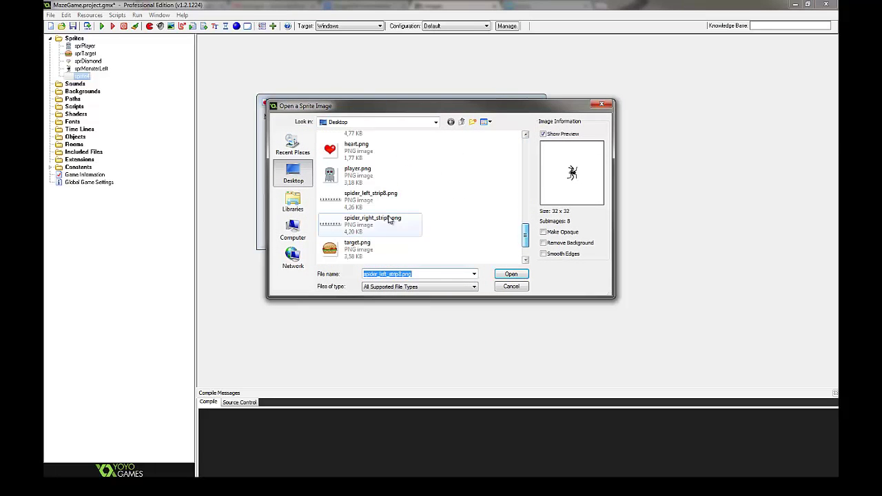
{"action": "left_click", "coordinate": [372, 226]}
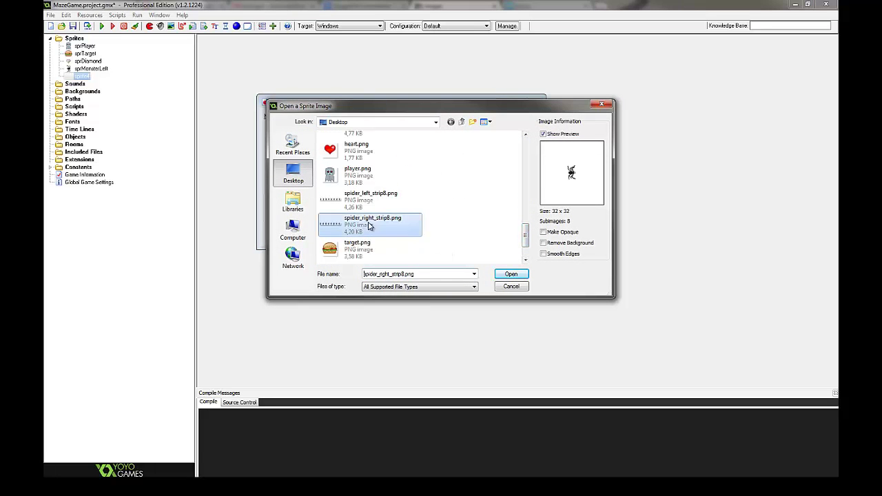
{"action": "left_click", "coordinate": [511, 275]}
{"action": "left_click", "coordinate": [301, 236]}
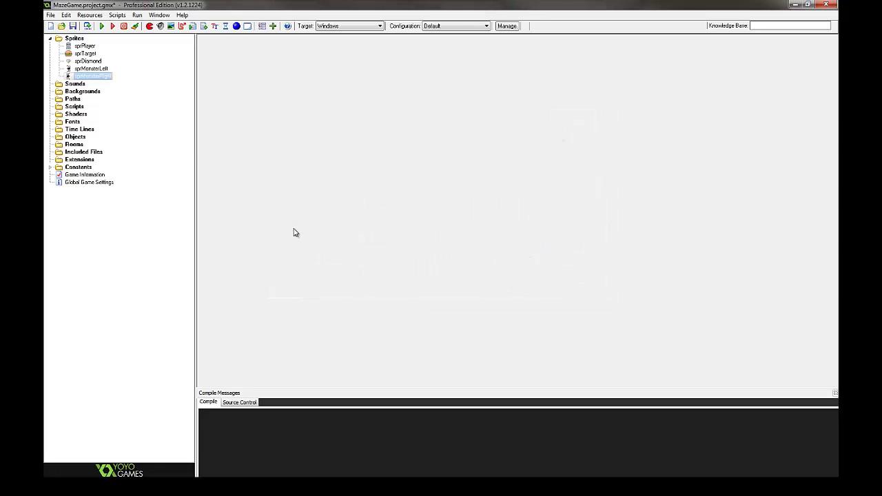
Create a sprite from the stone image door.png and name it sprDoor.
{"action": "right_click", "coordinate": [75, 39]}
{"action": "left_click", "coordinate": [76, 44]}
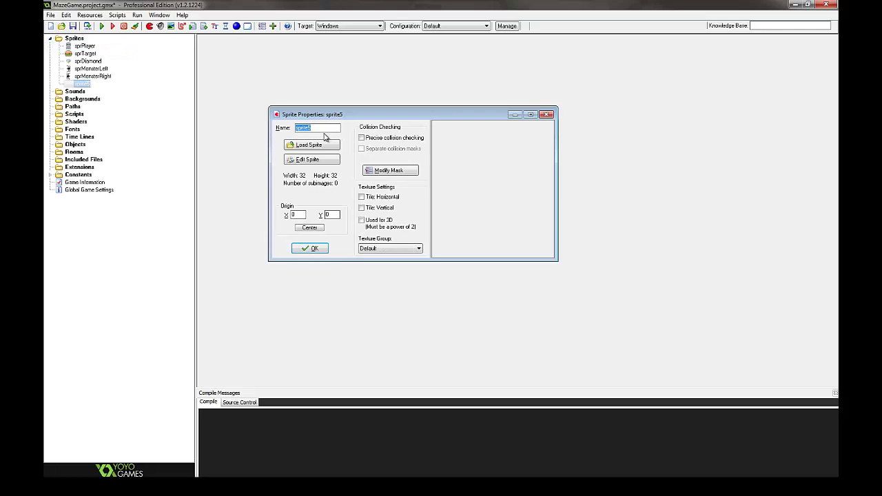
{"action": "left_click", "coordinate": [319, 145]}
{"action": "left_click_drag", "start_coordinate": [521, 147], "coordinate": [527, 219]}
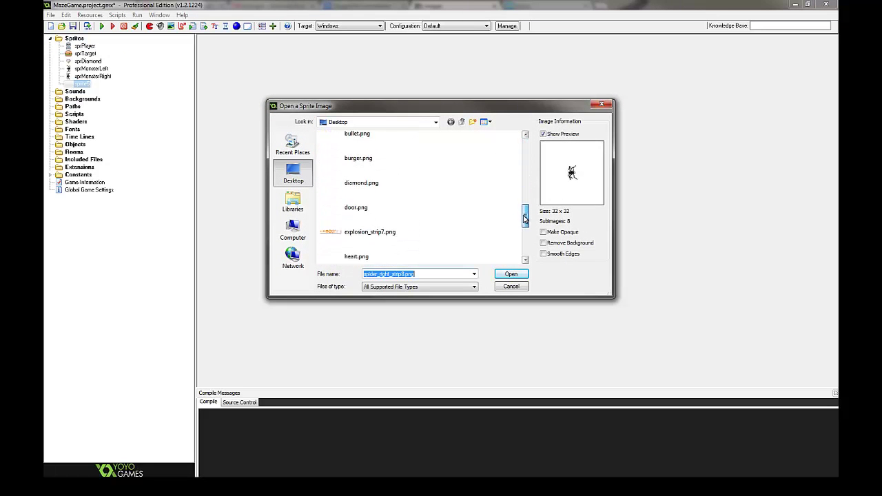
{"action": "left_click", "coordinate": [372, 194]}
{"action": "left_click", "coordinate": [511, 274]}
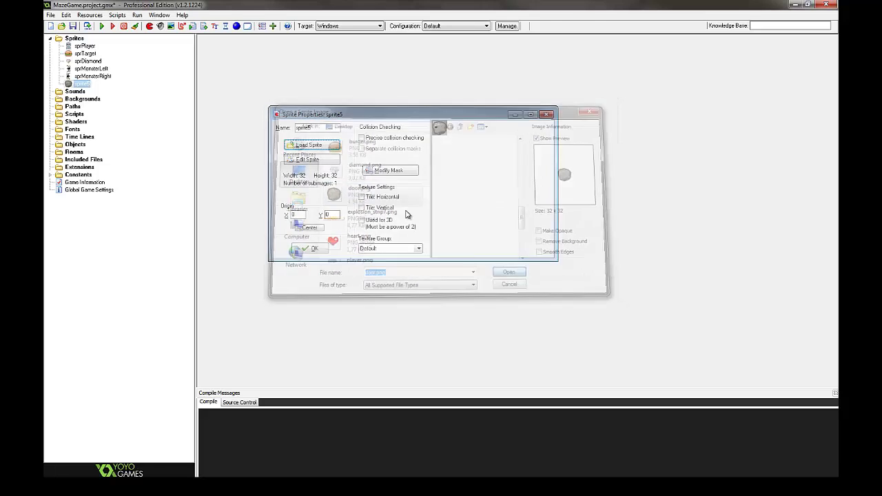
{"action": "type", "text": "sprDoor"}
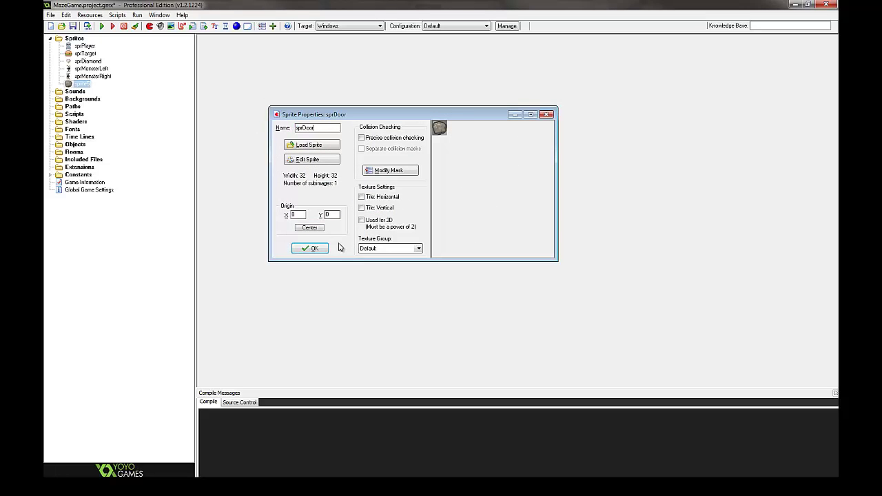
{"action": "left_click", "coordinate": [310, 249]}
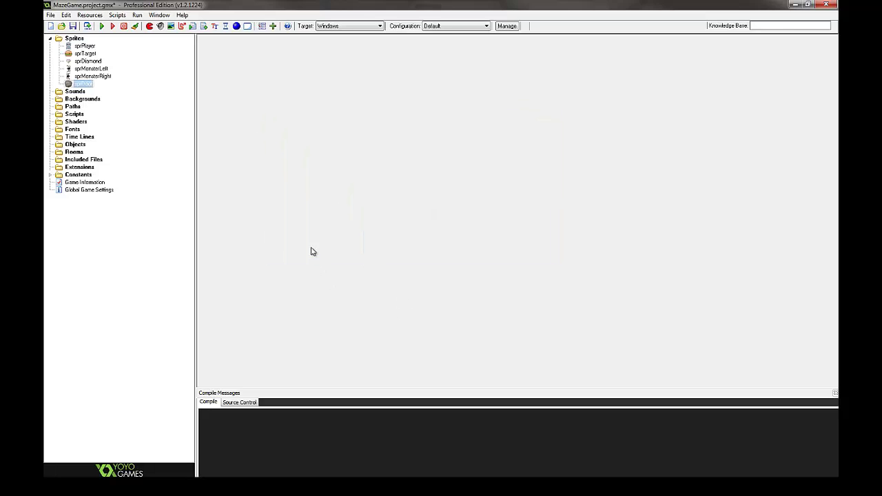
Create a sprite named sprWall and load wall.png into it.
{"action": "right_click", "coordinate": [74, 39]}
{"action": "left_click", "coordinate": [95, 45]}
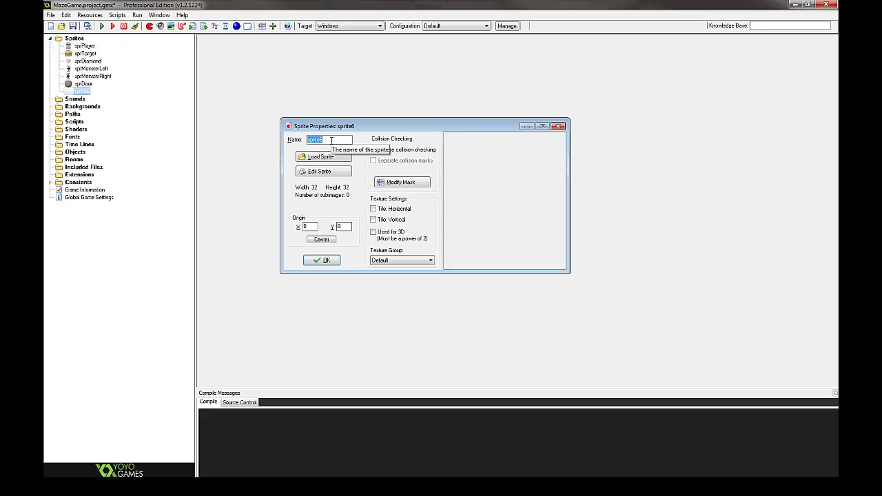
{"action": "type", "text": "sprWall"}
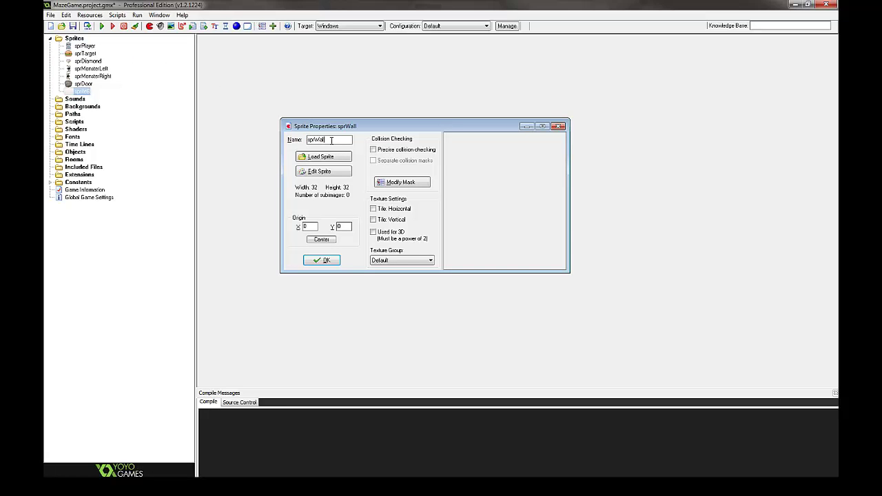
{"action": "left_click", "coordinate": [343, 160]}
{"action": "left_click_drag", "start_coordinate": [525, 148], "coordinate": [528, 252]}
{"action": "left_click", "coordinate": [386, 252]}
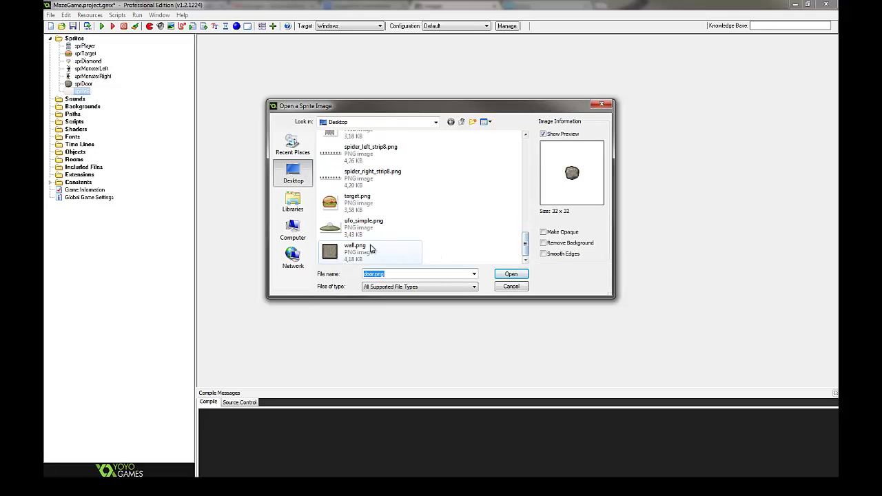
{"action": "left_click", "coordinate": [503, 277]}
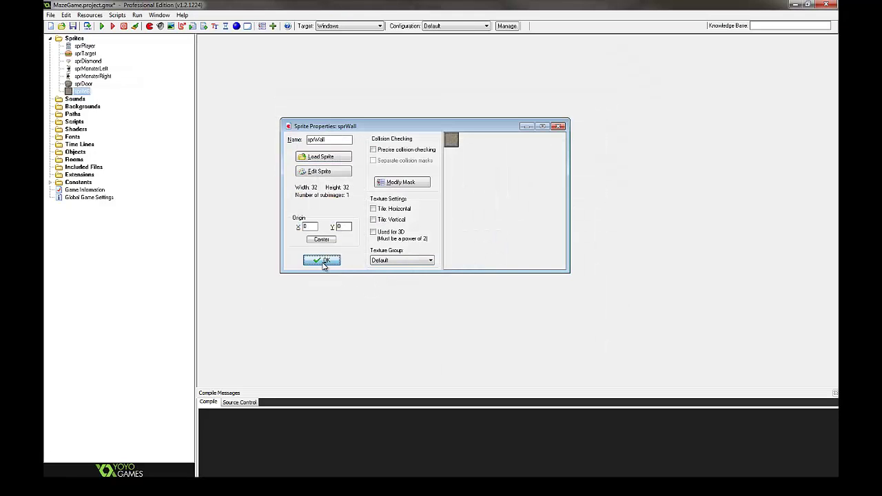
{"action": "left_click", "coordinate": [324, 264]}
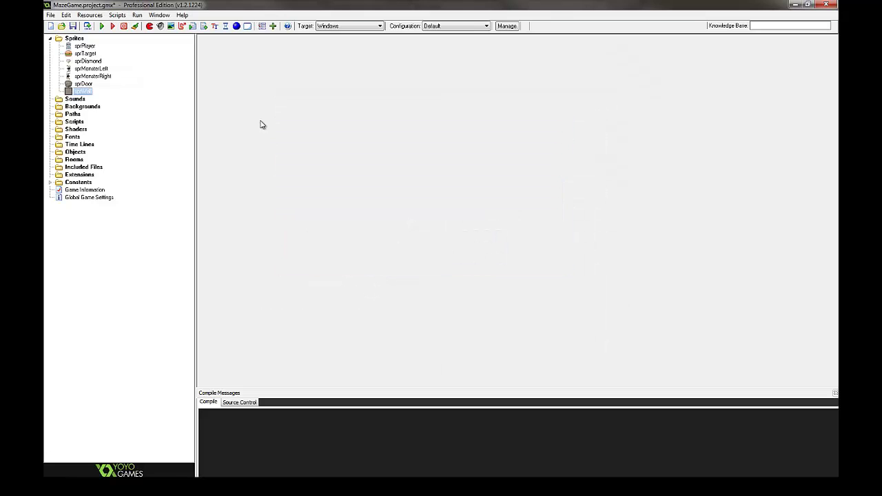
Create a sprite named sprHeart and load heart.png into it.
{"action": "right_click", "coordinate": [77, 39]}
{"action": "left_click", "coordinate": [99, 44]}
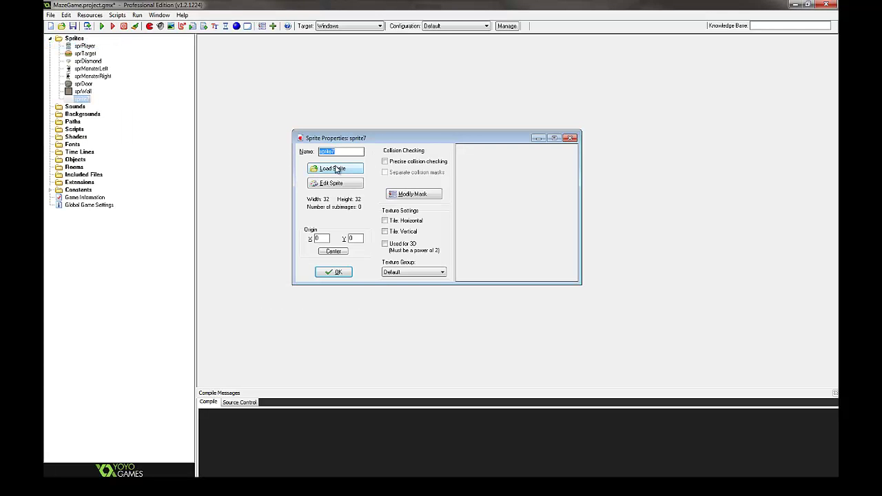
{"action": "type", "text": "sp"}
{"action": "left_click", "coordinate": [349, 169]}
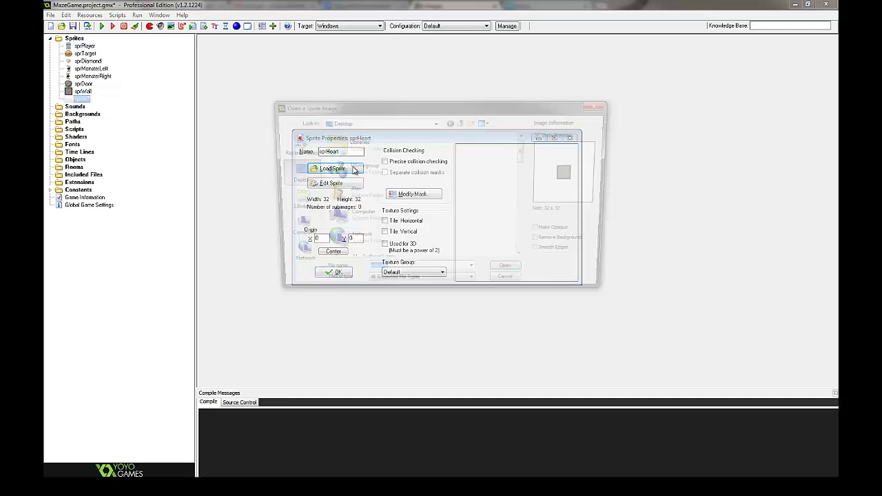
{"action": "left_click_drag", "start_coordinate": [529, 160], "coordinate": [531, 225]}
{"action": "left_click", "coordinate": [396, 222]}
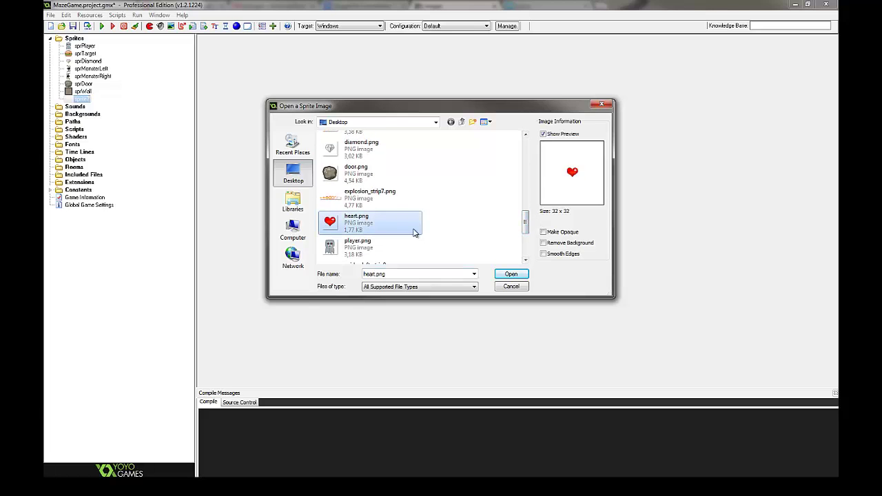
{"action": "left_click", "coordinate": [509, 275]}
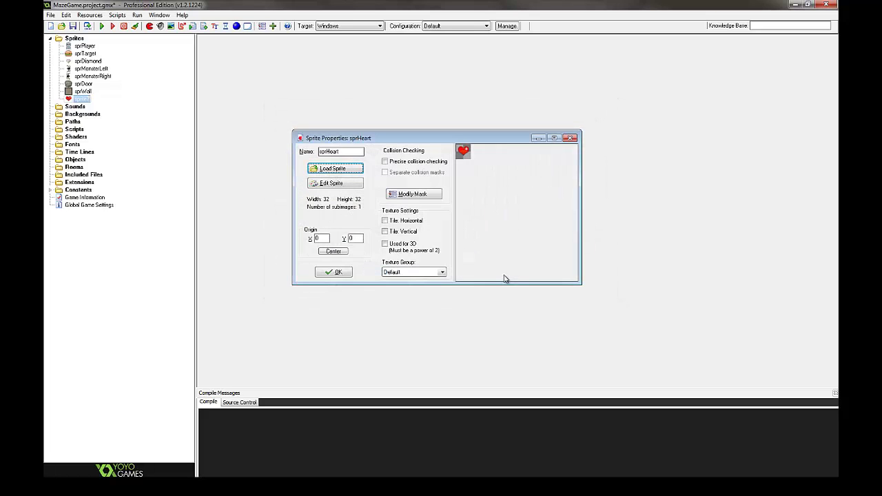
{"action": "left_click", "coordinate": [333, 273]}
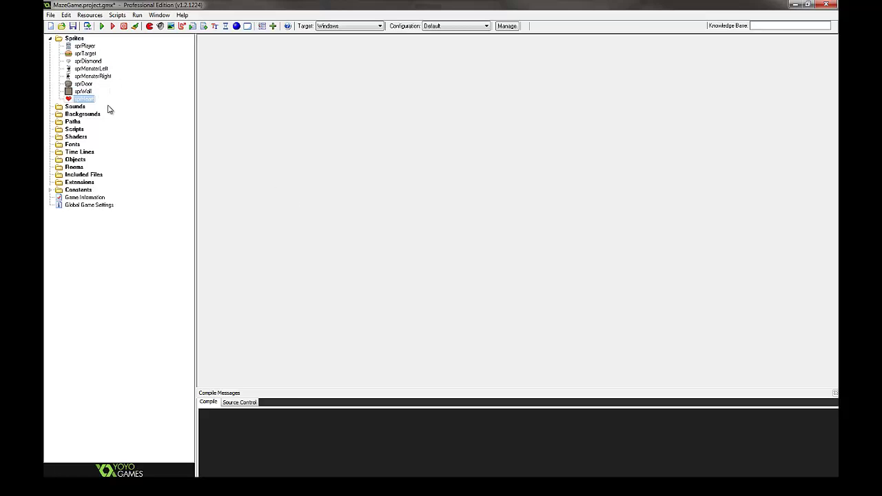
Create an object named objPlayer and assign it the sprPlayer sprite.
{"action": "right_click", "coordinate": [79, 164]}
{"action": "left_click", "coordinate": [97, 168]}
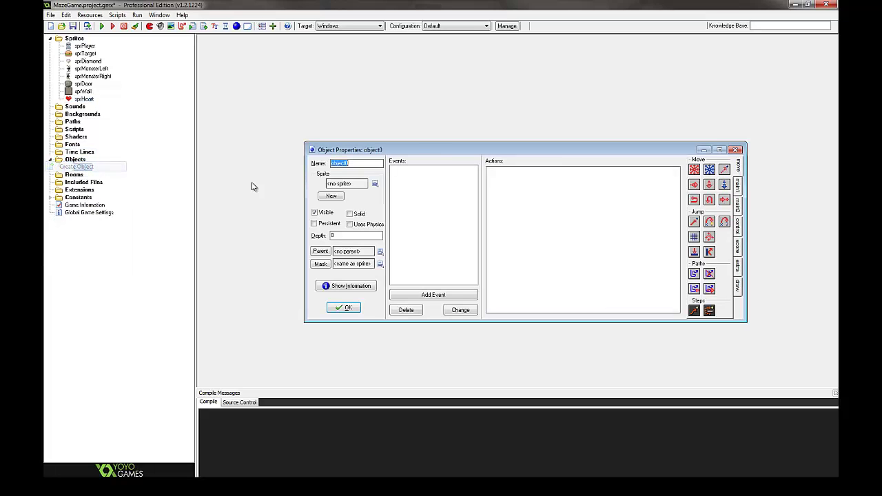
{"action": "left_click", "coordinate": [355, 164]}
{"action": "double_click", "coordinate": [355, 164]}
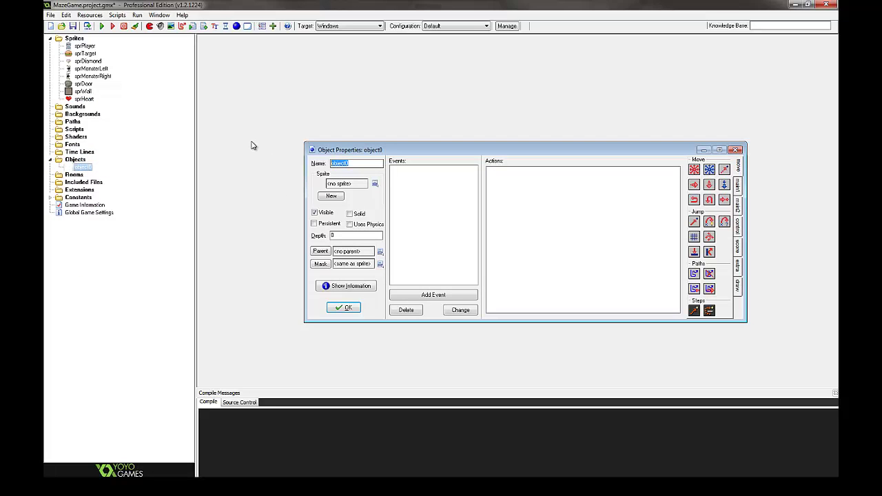
{"action": "type", "text": "o"}
{"action": "left_click", "coordinate": [345, 186]}
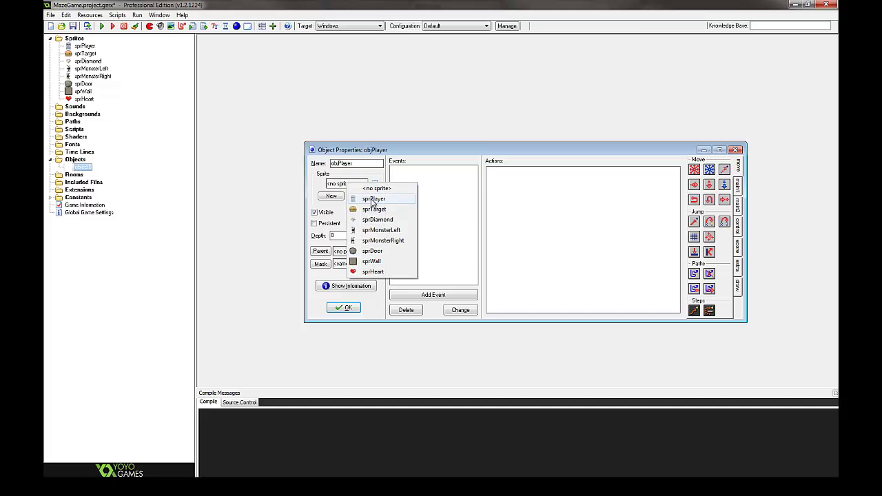
{"action": "left_click", "coordinate": [371, 198]}
{"action": "left_click", "coordinate": [345, 308]}
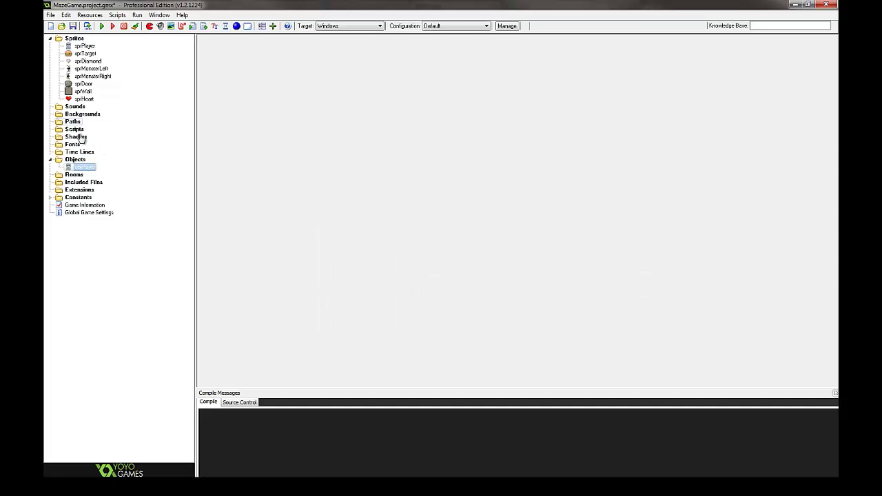
Create an object named objTarget and assign it the sprTarget sprite.
{"action": "right_click", "coordinate": [76, 161]}
{"action": "left_click", "coordinate": [84, 166]}
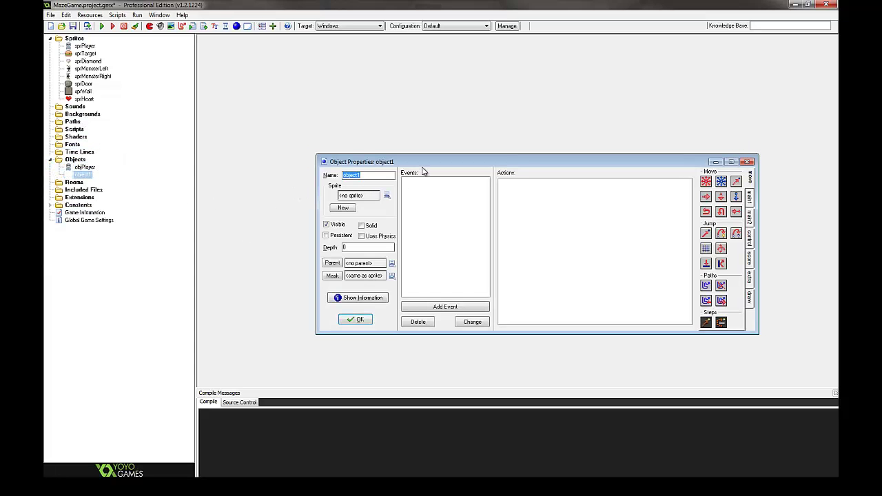
{"action": "type", "text": "obj"}
{"action": "left_click", "coordinate": [386, 196]}
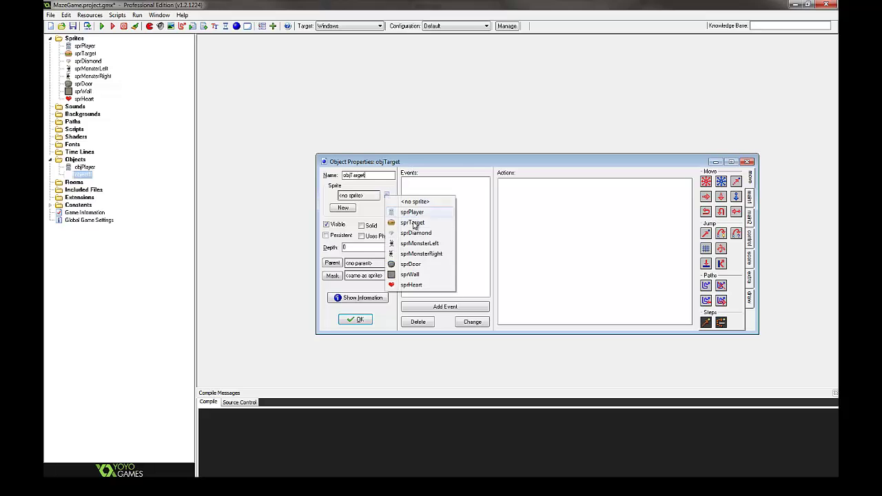
{"action": "left_click", "coordinate": [411, 222]}
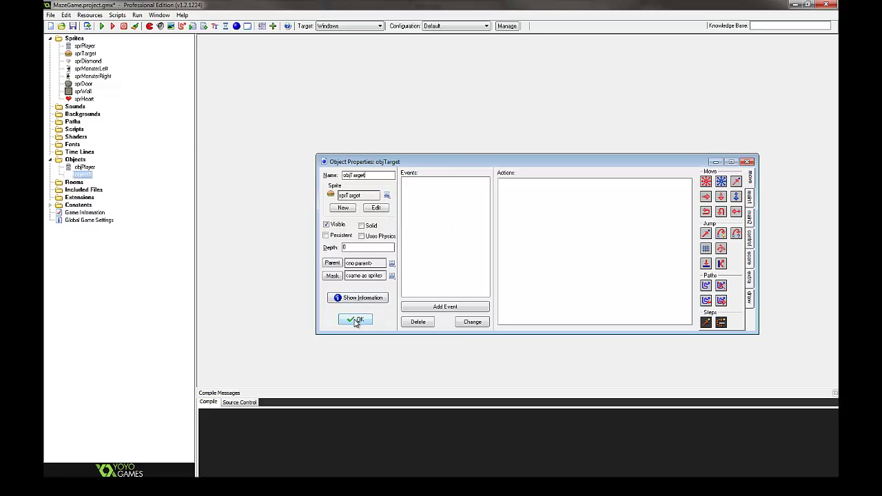
{"action": "left_click", "coordinate": [355, 320]}
Create an object named objDiamond and assign it the sprDiamond sprite.
{"action": "right_click", "coordinate": [76, 160]}
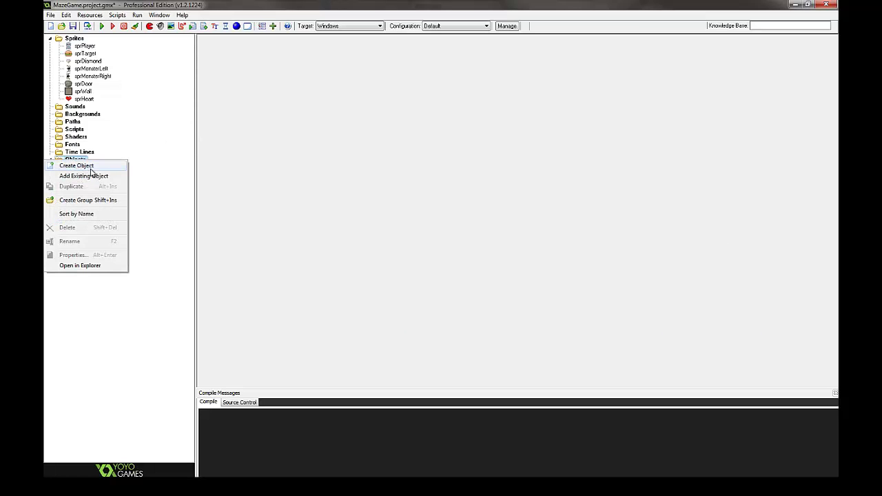
{"action": "left_click", "coordinate": [75, 166]}
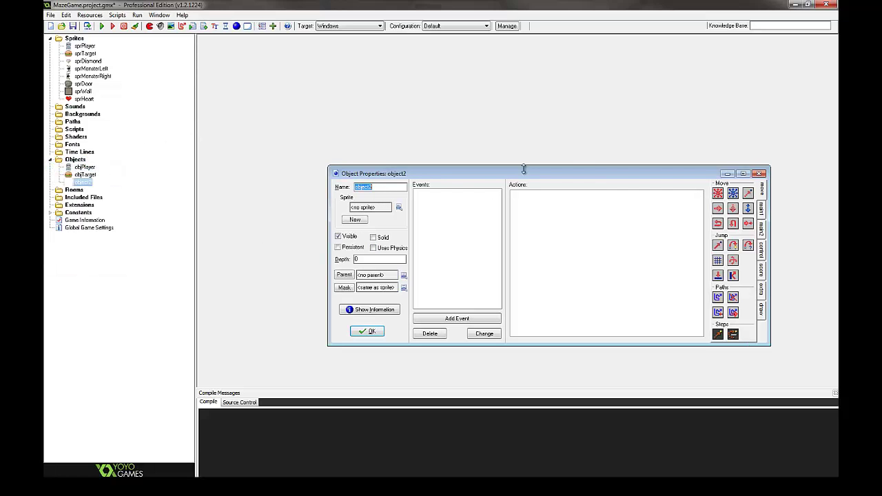
{"action": "type", "text": "objDiamond"}
{"action": "left_click", "coordinate": [398, 207]}
{"action": "left_click", "coordinate": [429, 245]}
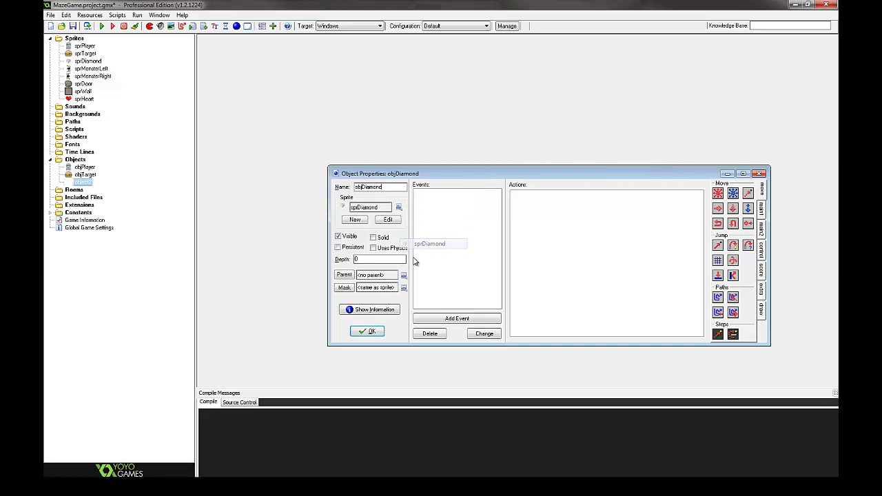
{"action": "left_click", "coordinate": [368, 332]}
Create an object named objMonster and assign it the sprMonsterLeft sprite.
{"action": "right_click", "coordinate": [77, 160]}
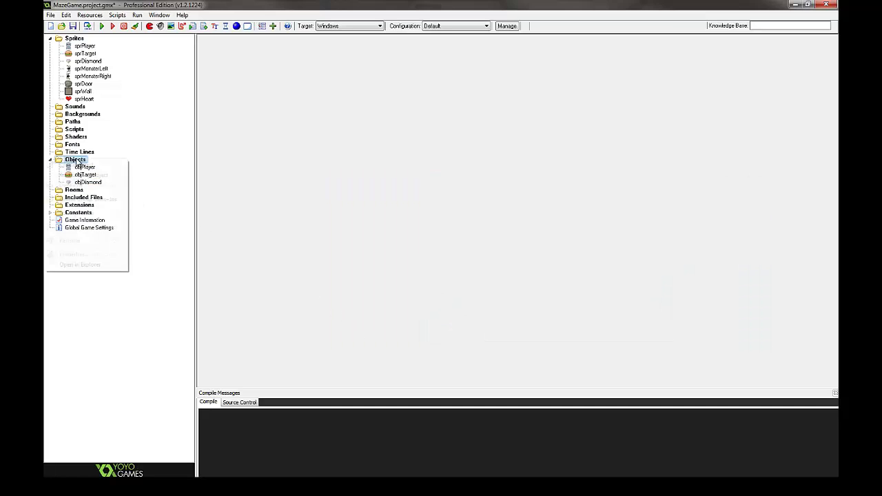
{"action": "left_click", "coordinate": [76, 165]}
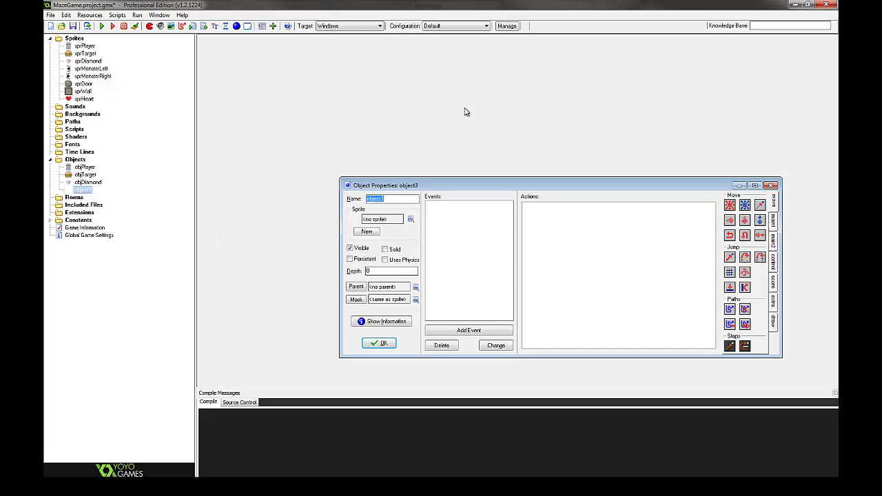
{"action": "type", "text": "ob"}
{"action": "left_click", "coordinate": [411, 219]}
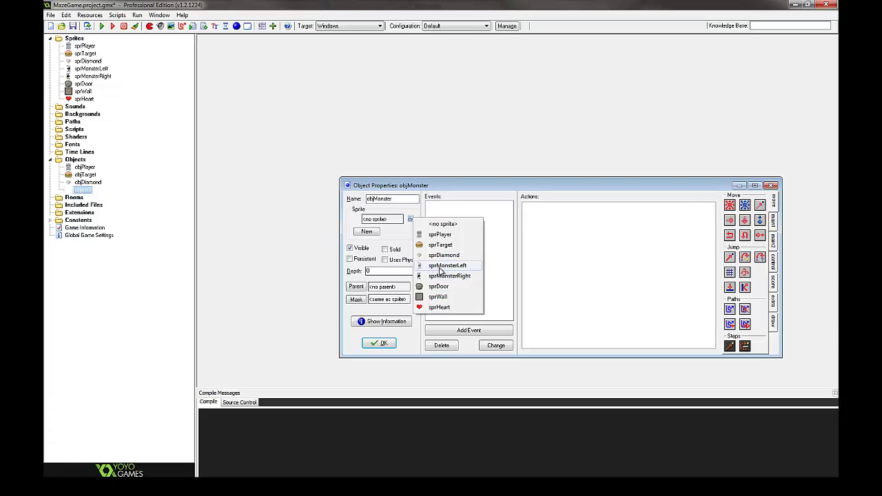
{"action": "left_click", "coordinate": [454, 267]}
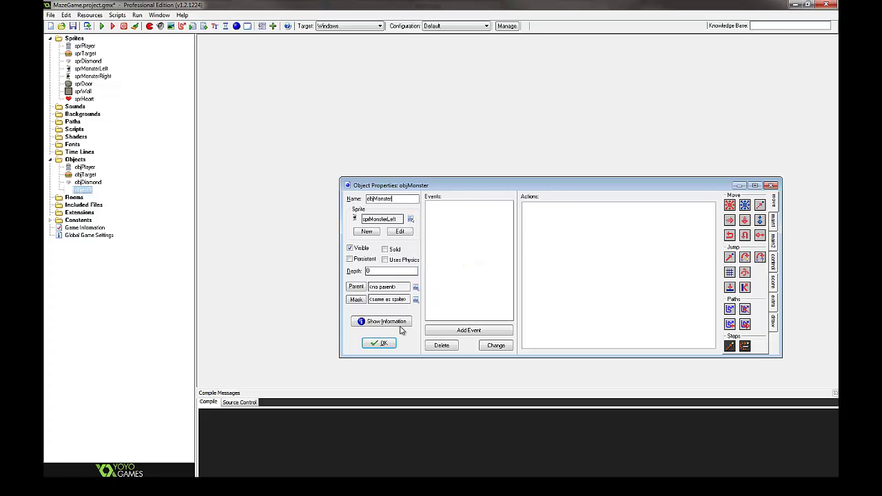
{"action": "left_click", "coordinate": [380, 344]}
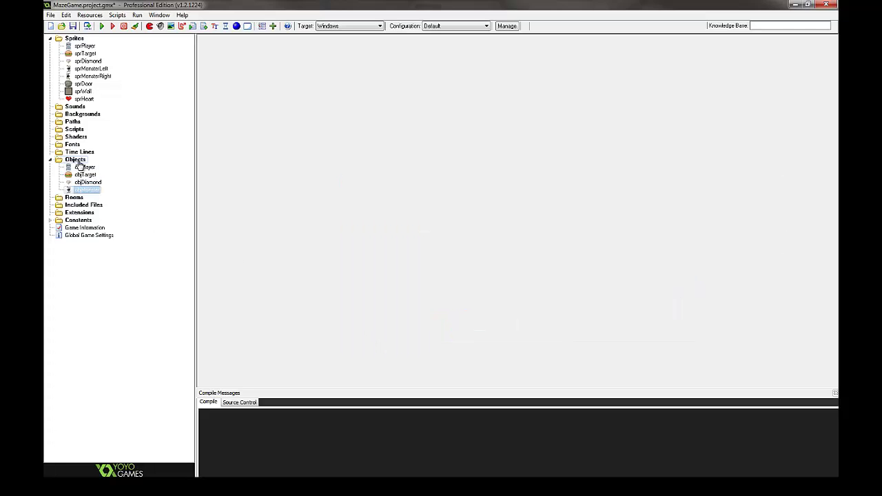
Create an object named objDoor and assign it the sprDoor sprite.
{"action": "right_click", "coordinate": [76, 160]}
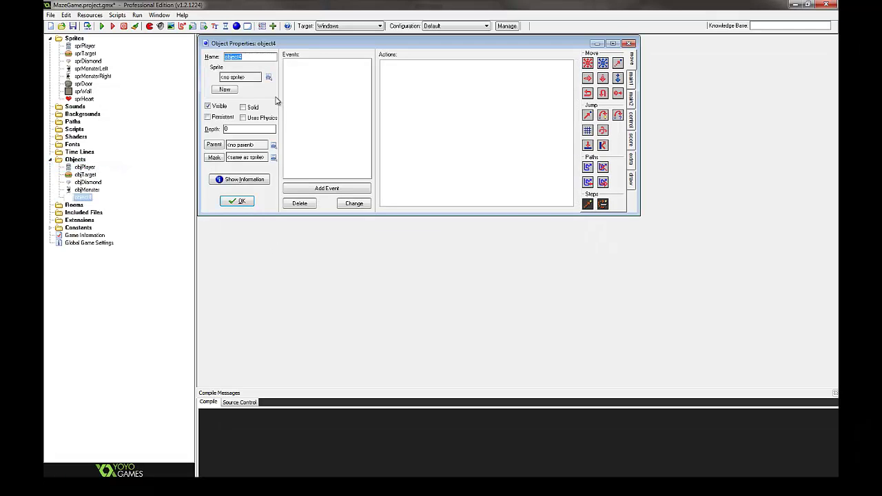
{"action": "type", "text": "objDoor"}
{"action": "left_click", "coordinate": [269, 77]}
{"action": "left_click", "coordinate": [308, 144]}
{"action": "left_click", "coordinate": [237, 201]}
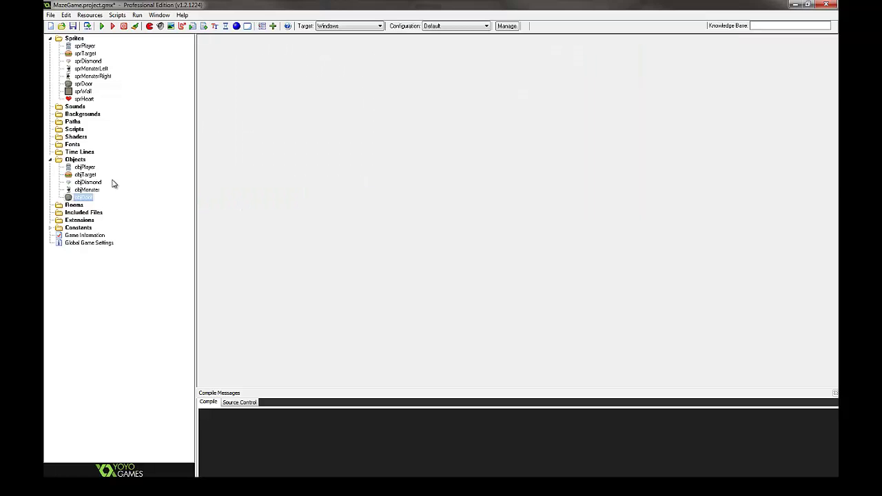
Create an object named objWall with the sprWall sprite and make it solid.
{"action": "right_click", "coordinate": [76, 160]}
{"action": "left_click", "coordinate": [99, 167]}
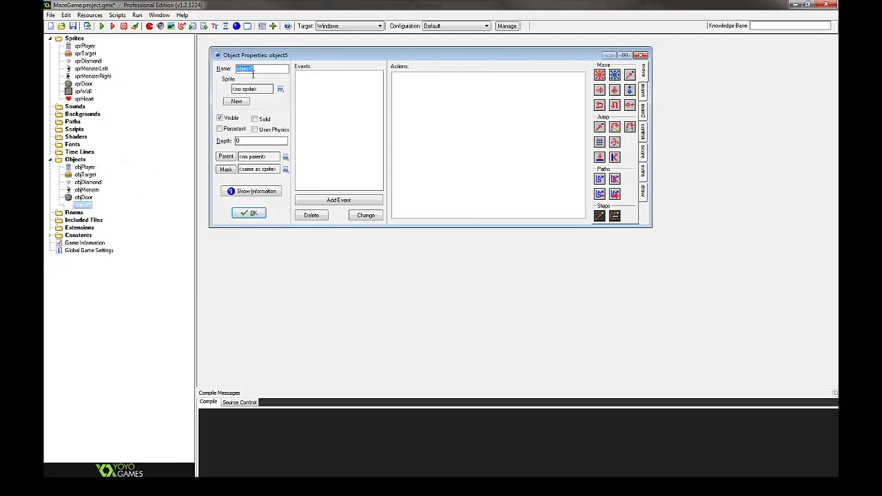
{"action": "type", "text": "objWall"}
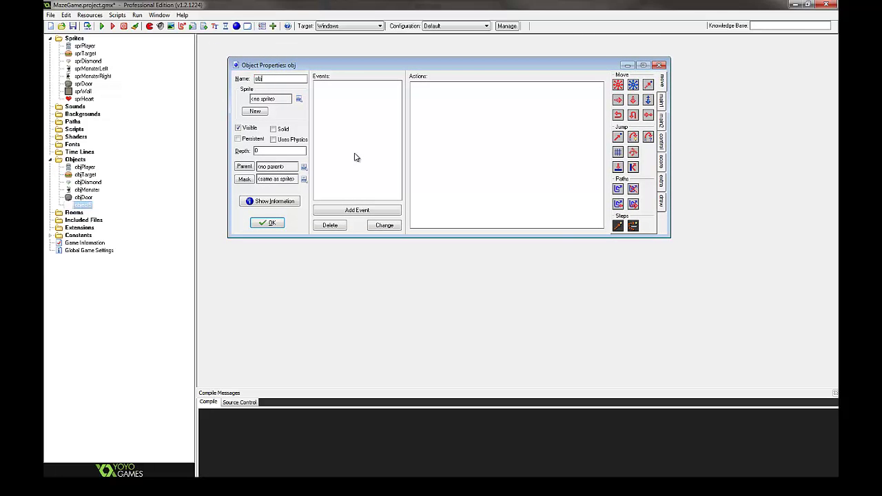
{"action": "left_click", "coordinate": [298, 98]}
{"action": "left_click", "coordinate": [327, 178]}
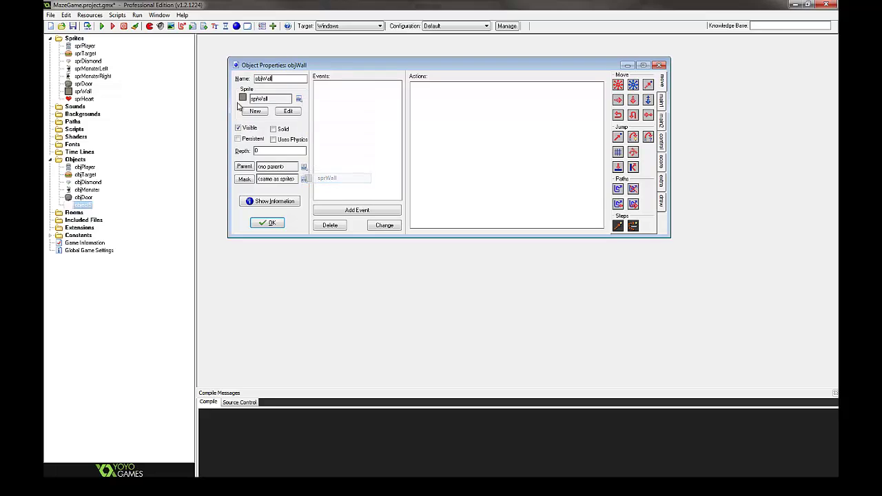
{"action": "left_click", "coordinate": [273, 129]}
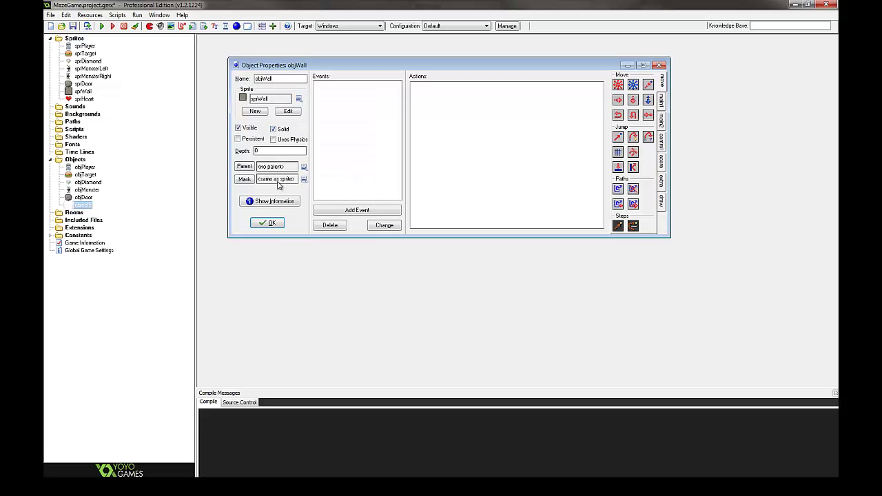
{"action": "left_click", "coordinate": [269, 224]}
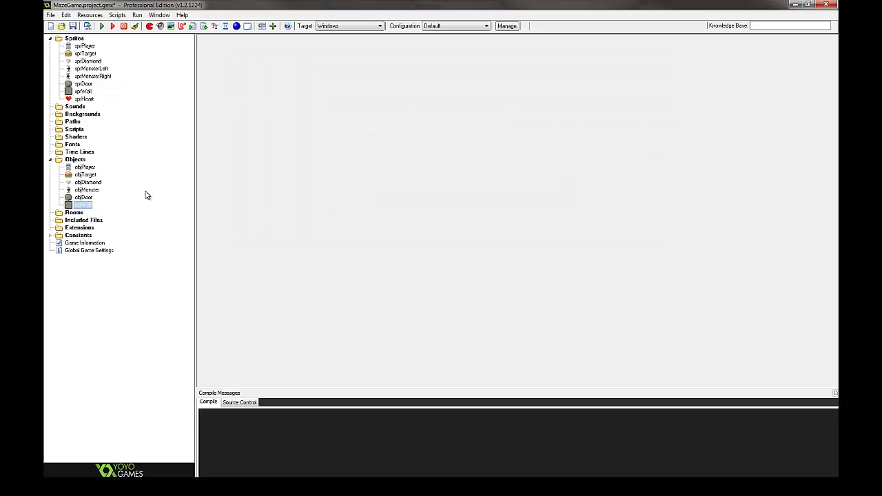
Create a new room and name it Level1.
{"action": "right_click", "coordinate": [75, 213]}
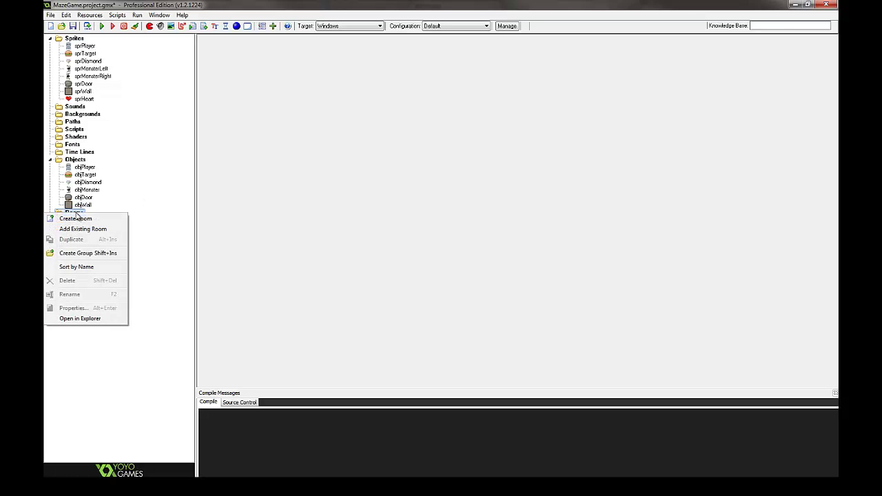
{"action": "left_click", "coordinate": [96, 219]}
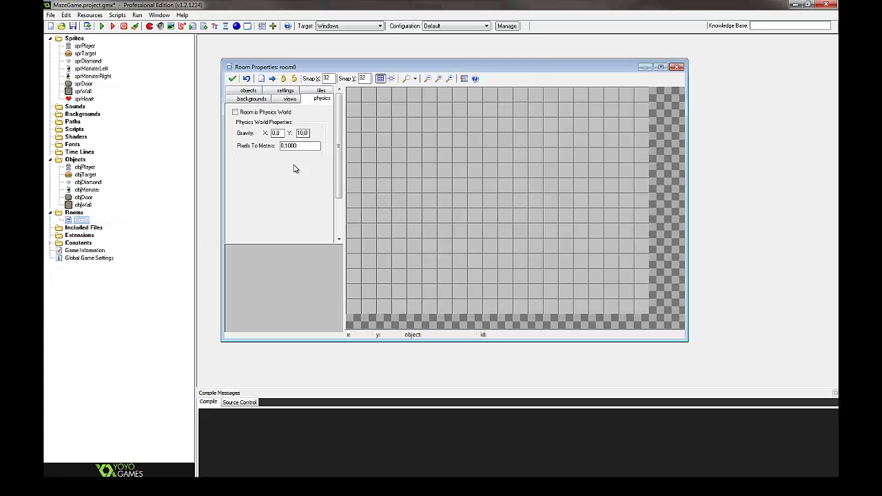
{"action": "left_click", "coordinate": [288, 91]}
{"action": "double_click", "coordinate": [275, 113]}
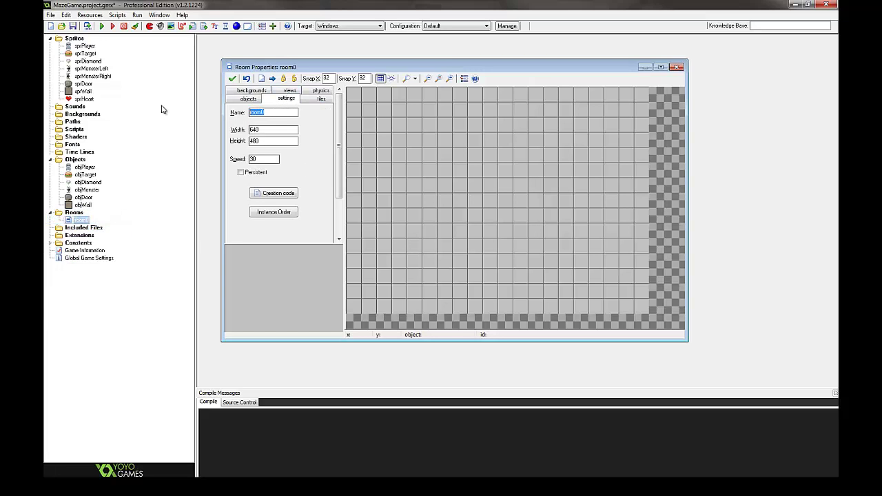
{"action": "type", "text": "L"}
{"action": "key", "text": "Tab"}
{"action": "key", "text": "Tab"}
{"action": "key", "text": "Tab"}
Place objWall blocks around the edge of Level1 and as connected inner walls forming a winding corridor.
{"action": "left_click", "coordinate": [247, 99]}
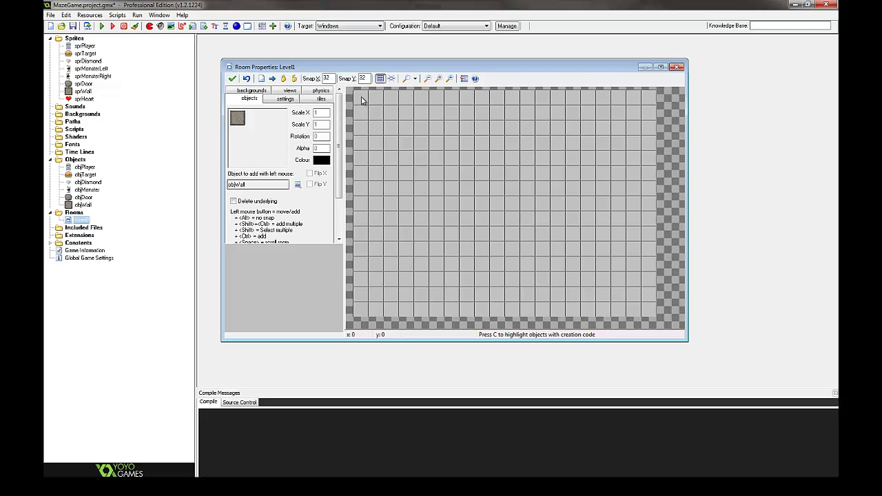
{"action": "mouse_move", "coordinate": [363, 101]}
{"action": "left_mouse_down", "text": "ctrl+shift"}
{"action": "mouse_move", "coordinate": [361, 305]}
{"action": "mouse_move", "coordinate": [649, 310]}
{"action": "mouse_move", "coordinate": [646, 115]}
{"action": "mouse_move", "coordinate": [636, 99]}
{"action": "mouse_move", "coordinate": [372, 98]}
{"action": "left_mouse_up", "text": "ctrl+shift"}
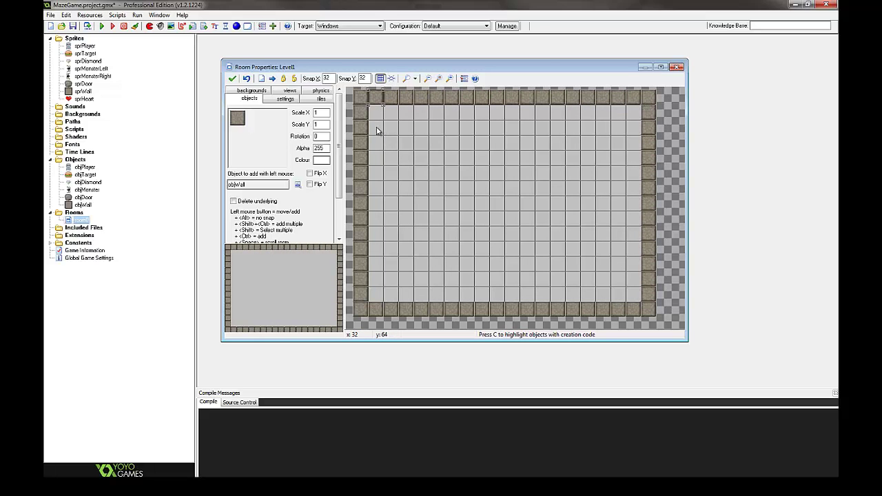
{"action": "left_click_drag", "start_coordinate": [378, 132], "coordinate": [571, 136], "text": "ctrl+shift"}
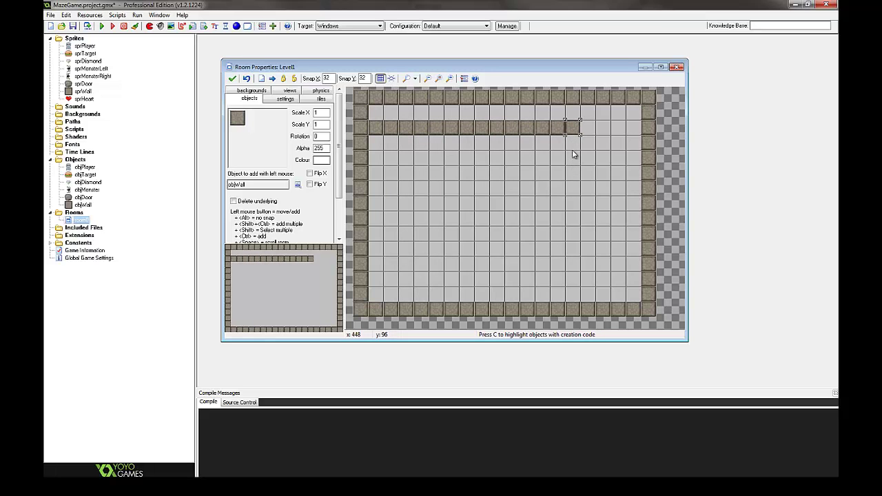
{"action": "left_click", "coordinate": [531, 276]}
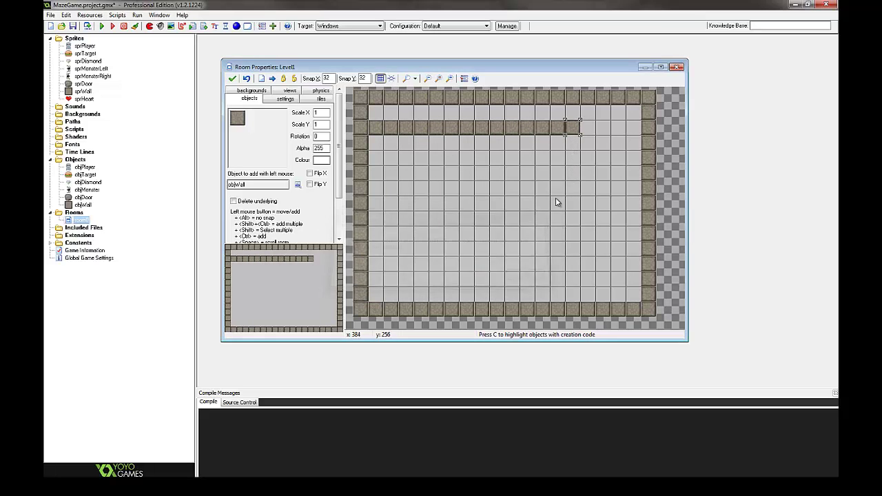
{"action": "mouse_move", "coordinate": [573, 142]}
{"action": "left_mouse_down", "text": "ctrl+shift"}
{"action": "mouse_move", "coordinate": [572, 198]}
{"action": "mouse_move", "coordinate": [404, 200]}
{"action": "mouse_move", "coordinate": [390, 238]}
{"action": "mouse_move", "coordinate": [452, 264]}
{"action": "mouse_move", "coordinate": [589, 269]}
{"action": "mouse_move", "coordinate": [616, 215]}
{"action": "mouse_move", "coordinate": [616, 151]}
{"action": "left_mouse_up", "text": "ctrl+shift"}
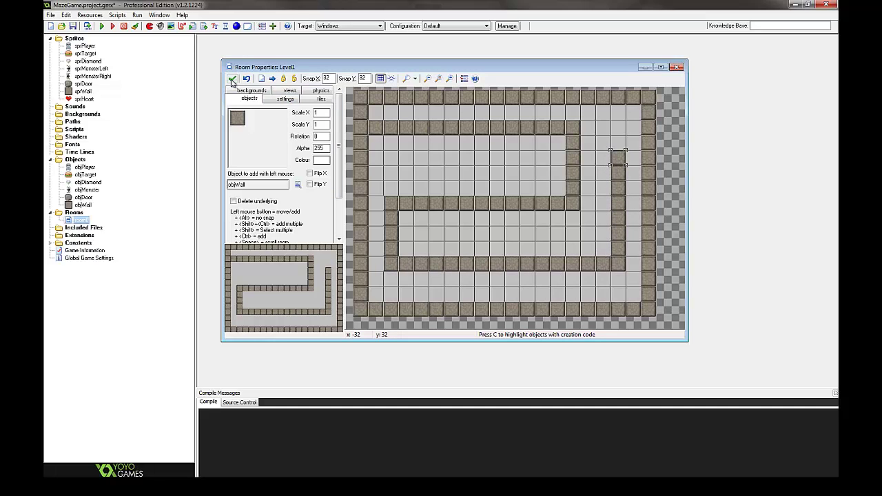
Place objPlayer in the upper-left open cell of Level1, at x 32, y 32, and save the room.
{"action": "left_click", "coordinate": [247, 185]}
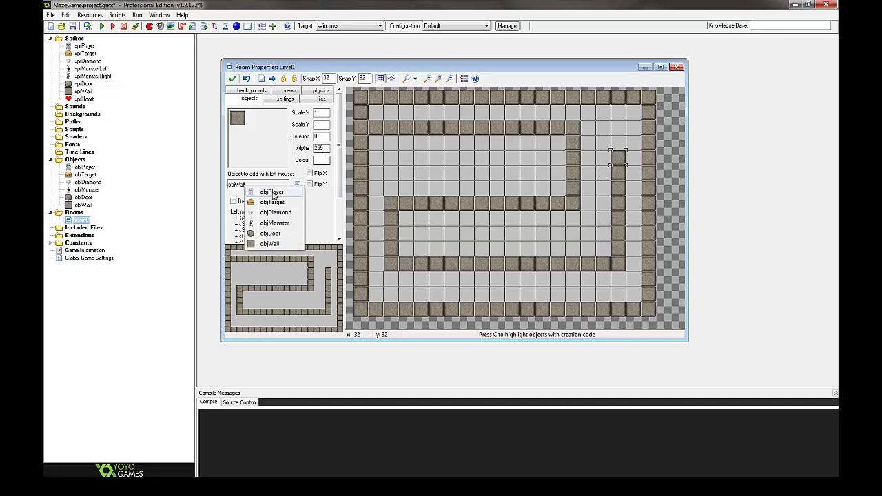
{"action": "left_click", "coordinate": [269, 191]}
{"action": "left_click", "coordinate": [375, 113]}
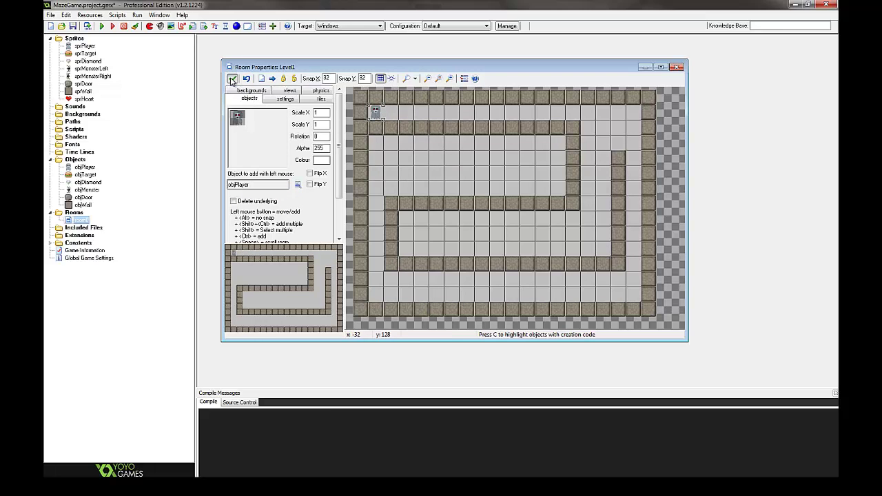
{"action": "left_click", "coordinate": [233, 79]}
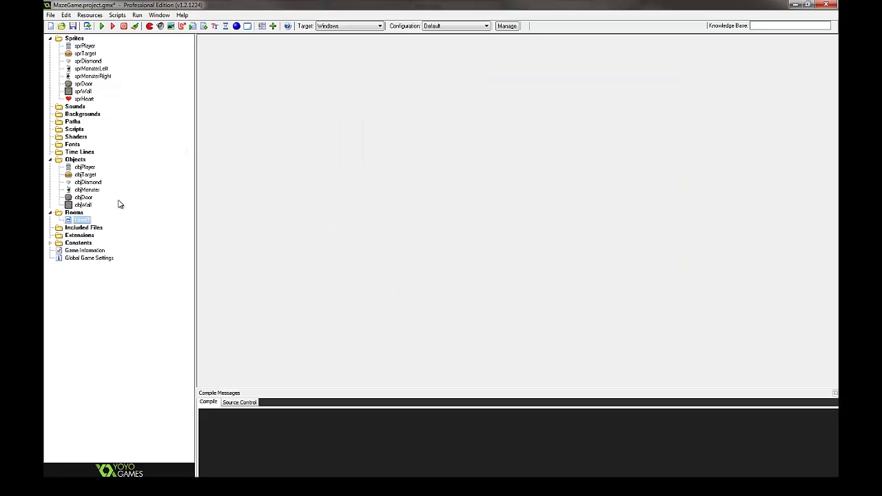
Create another room named Level2 and set its speed to 60.
{"action": "right_click", "coordinate": [72, 213]}
{"action": "left_click", "coordinate": [76, 220]}
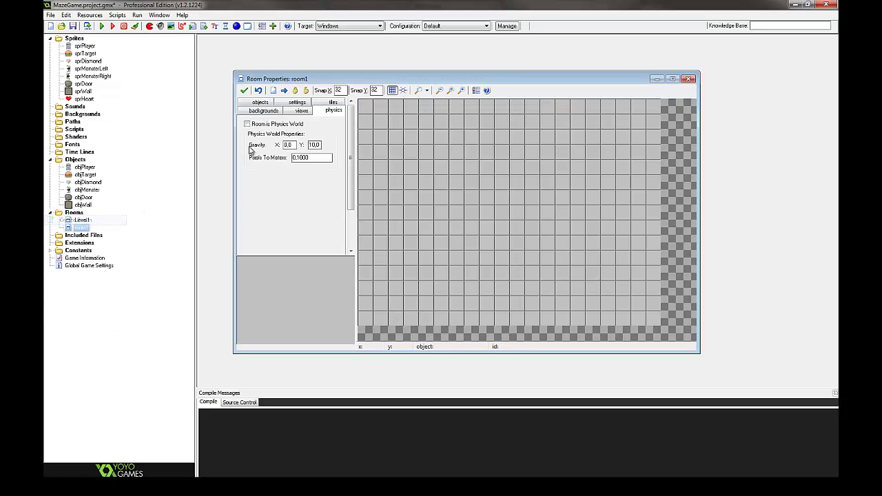
{"action": "left_click", "coordinate": [297, 109]}
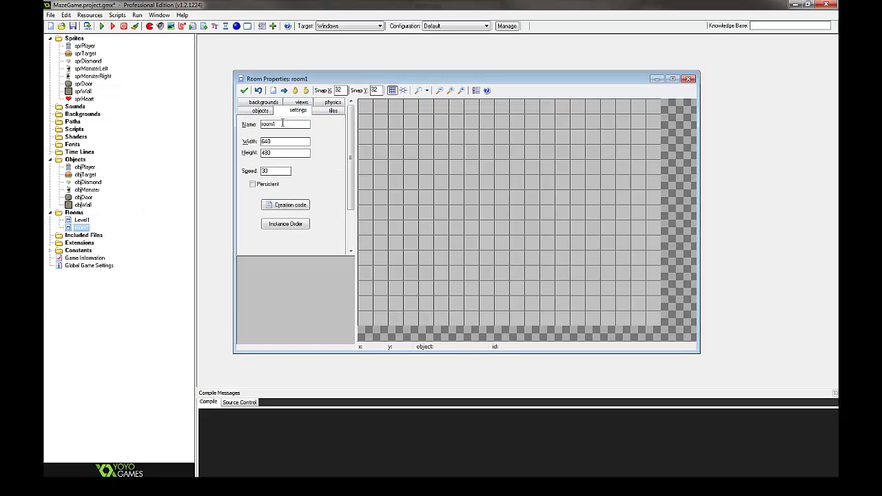
{"action": "double_click", "coordinate": [284, 124]}
{"action": "type", "text": "Level2"}
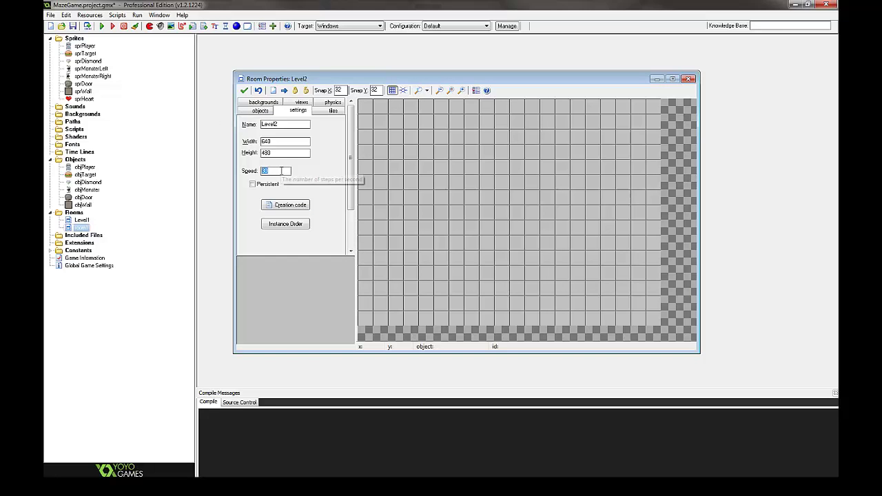
{"action": "type", "text": "60"}
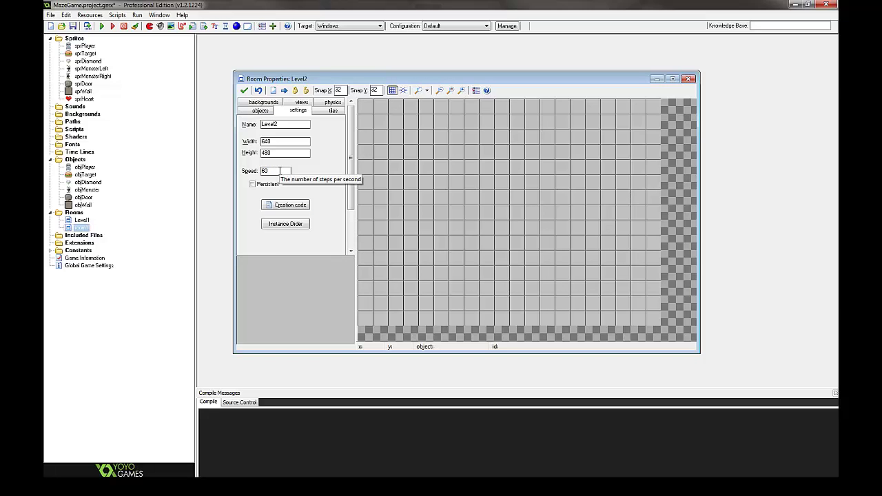
Place objWall blocks around the edge of Level2 and as four separate inner walls running across it.
{"action": "left_click", "coordinate": [261, 111]}
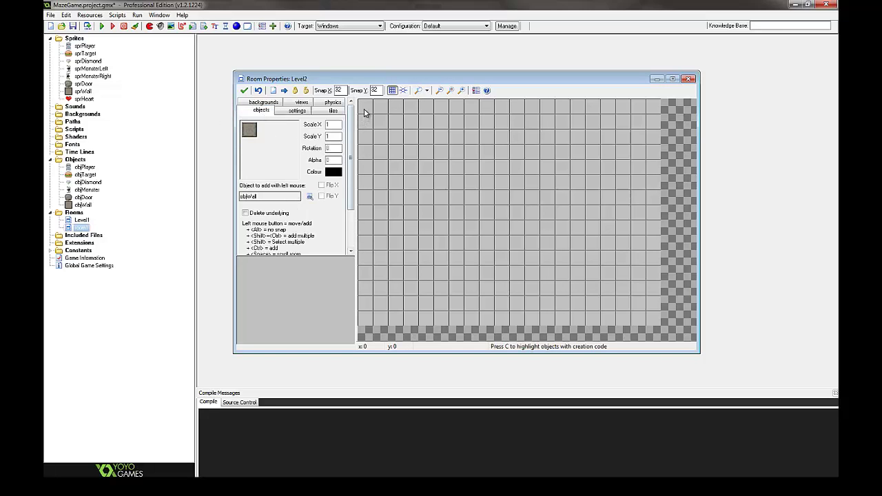
{"action": "mouse_move", "coordinate": [366, 110]}
{"action": "left_mouse_down", "text": "ctrl+shift"}
{"action": "mouse_move", "coordinate": [364, 308]}
{"action": "mouse_move", "coordinate": [373, 317]}
{"action": "mouse_move", "coordinate": [652, 321]}
{"action": "mouse_move", "coordinate": [649, 112]}
{"action": "mouse_move", "coordinate": [383, 110]}
{"action": "mouse_move", "coordinate": [401, 137]}
{"action": "mouse_move", "coordinate": [623, 144]}
{"action": "left_mouse_up", "text": "ctrl+shift"}
{"action": "left_click_drag", "start_coordinate": [391, 173], "coordinate": [624, 182], "text": "ctrl+shift"}
{"action": "mouse_move", "coordinate": [600, 223]}
{"action": "left_mouse_down", "text": "ctrl+shift"}
{"action": "mouse_move", "coordinate": [430, 215]}
{"action": "mouse_move", "coordinate": [395, 227]}
{"action": "left_mouse_up", "text": "ctrl+shift"}
{"action": "left_click_drag", "start_coordinate": [396, 272], "coordinate": [624, 274], "text": "ctrl+shift"}
Place objPlayer in the upper-left open cell of Level2, at x 32, y 32, and save the room.
{"action": "left_click", "coordinate": [277, 197]}
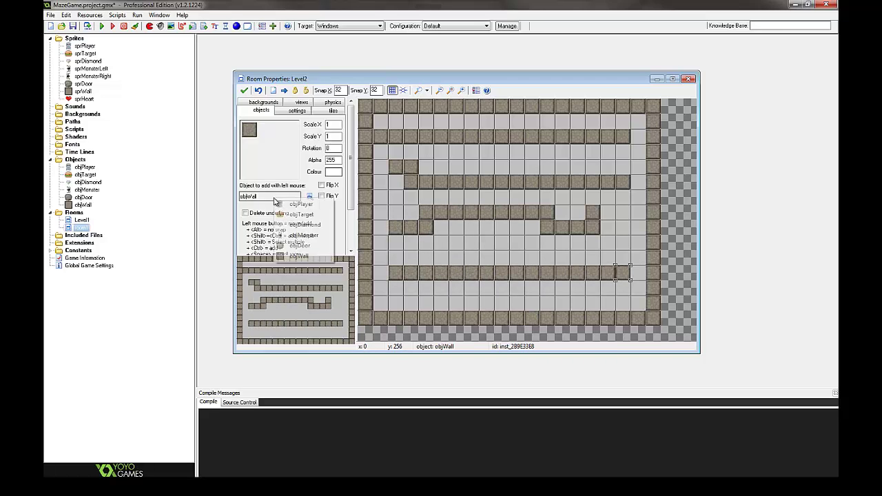
{"action": "left_click", "coordinate": [301, 204]}
{"action": "left_click", "coordinate": [380, 121]}
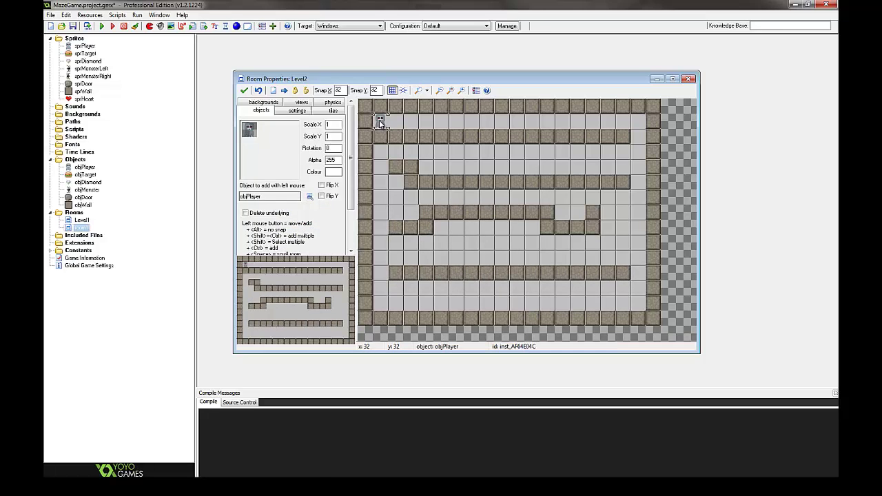
{"action": "left_click", "coordinate": [244, 91]}
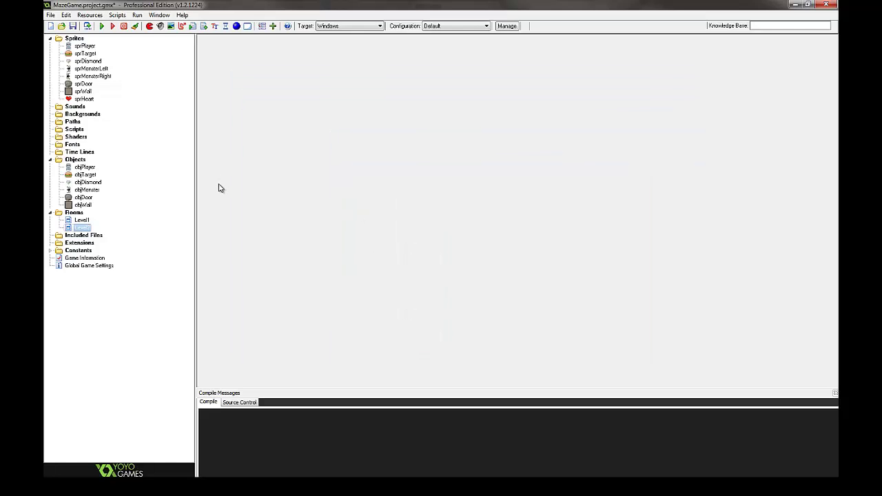
Open the objPlayer properties and add a Keyboard event for <Left>.
{"action": "double_click", "coordinate": [83, 170]}
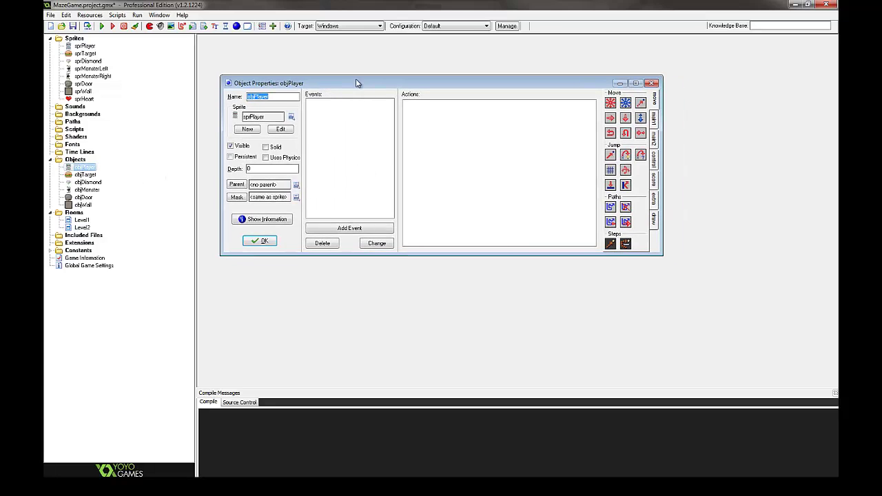
{"action": "left_click_drag", "start_coordinate": [357, 83], "coordinate": [378, 78]}
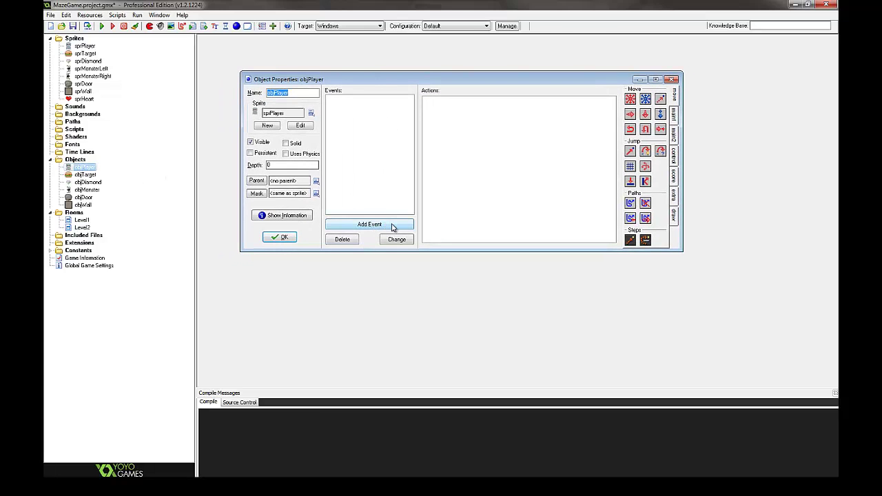
{"action": "left_click", "coordinate": [390, 225]}
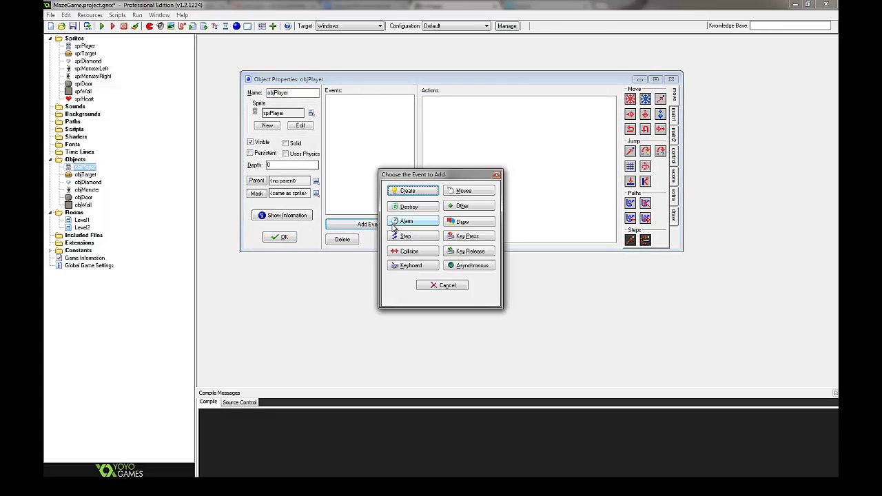
{"action": "left_click", "coordinate": [412, 267]}
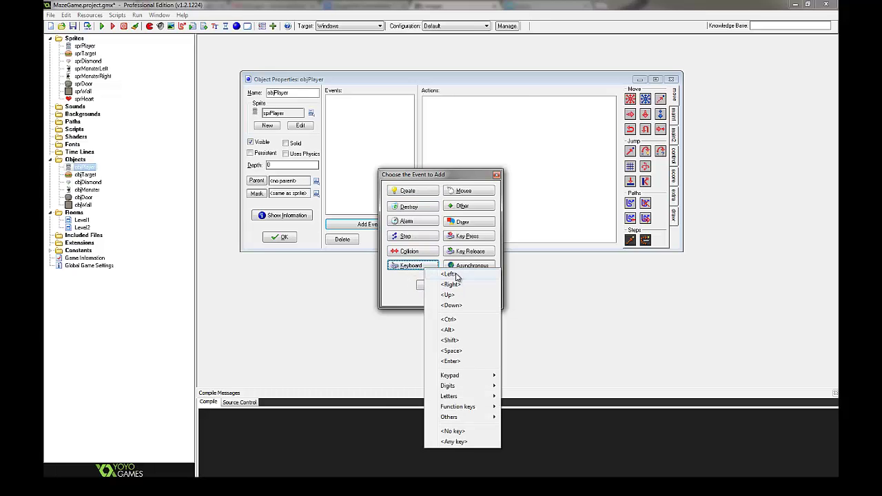
{"action": "left_click", "coordinate": [456, 275]}
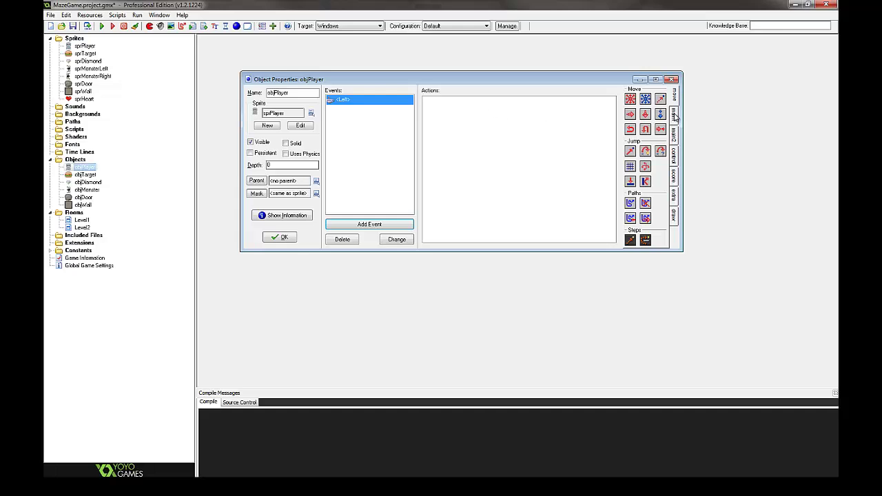
Add a Check Grid action with a snap of 32 to objPlayer's <Left> event.
{"action": "left_click", "coordinate": [674, 155]}
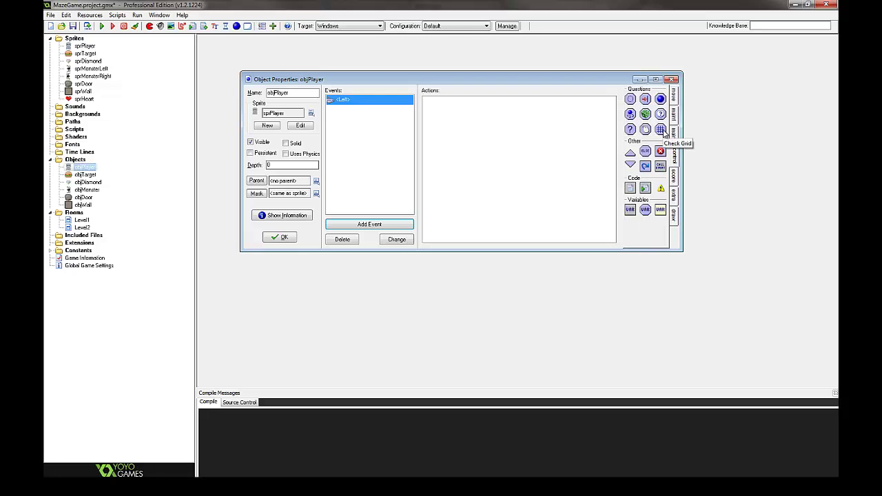
{"action": "left_click_drag", "start_coordinate": [660, 131], "coordinate": [452, 132]}
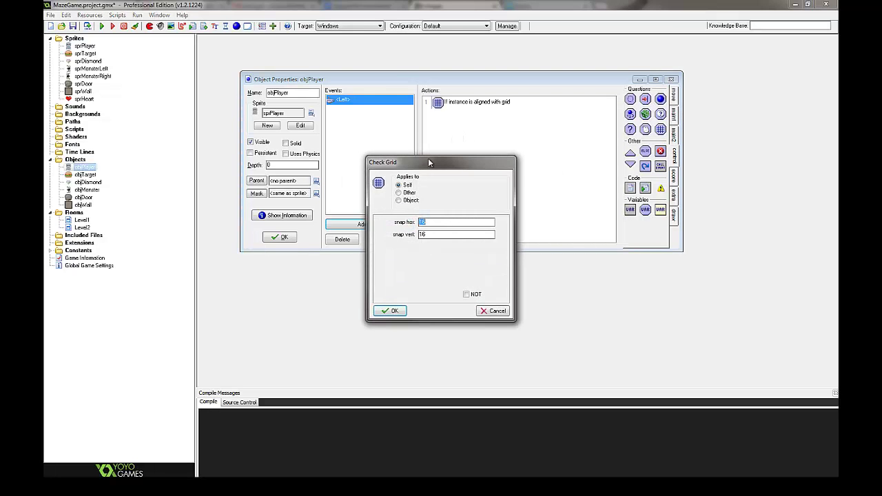
{"action": "left_click_drag", "start_coordinate": [428, 162], "coordinate": [481, 136]}
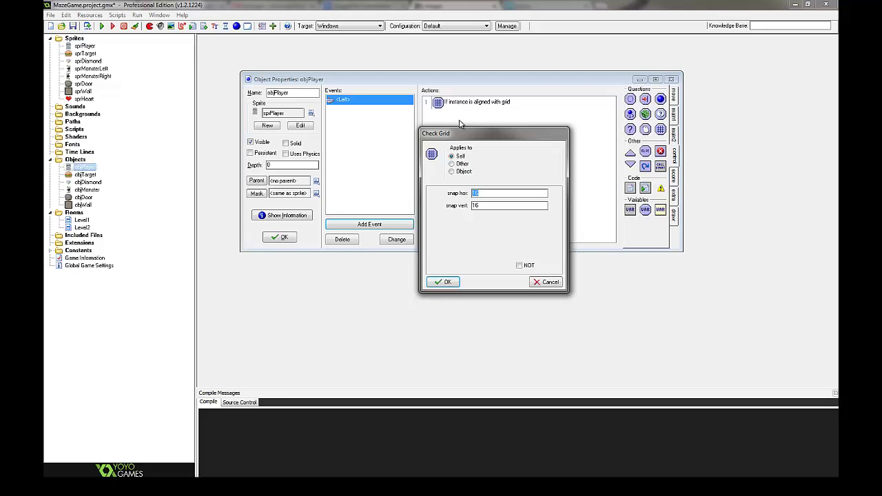
{"action": "double_click", "coordinate": [482, 206]}
{"action": "type", "text": "32"}
{"action": "left_click", "coordinate": [445, 283]}
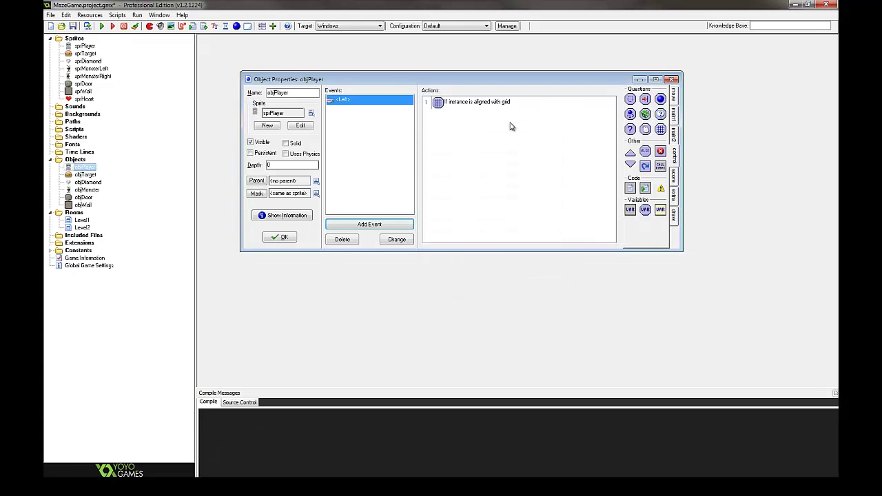
Add a Move Fixed action to the <Left> event, with direction left and speed 4.
{"action": "left_click", "coordinate": [674, 98]}
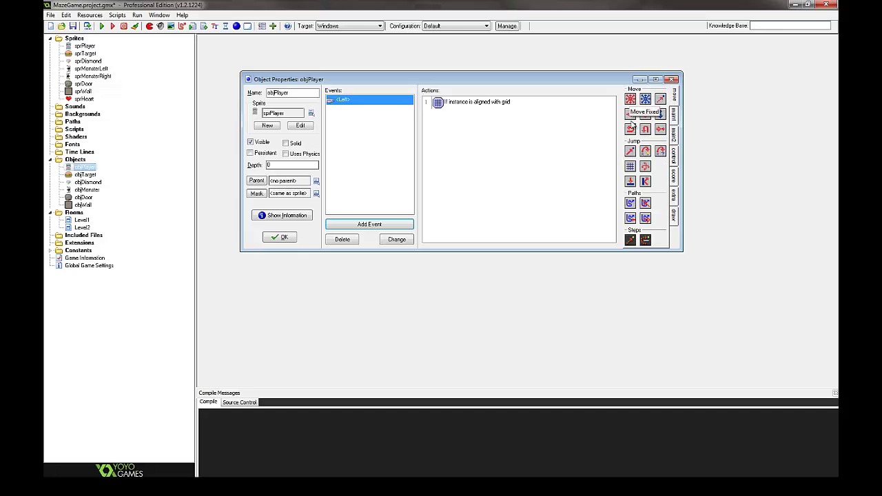
{"action": "left_click_drag", "start_coordinate": [633, 103], "coordinate": [462, 155]}
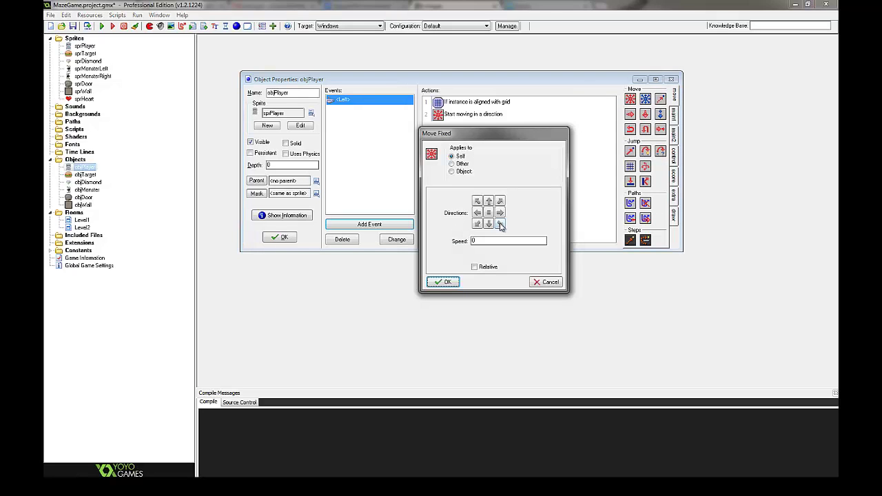
{"action": "left_click", "coordinate": [477, 215]}
{"action": "double_click", "coordinate": [492, 240]}
{"action": "type", "text": "4"}
{"action": "left_click", "coordinate": [442, 284]}
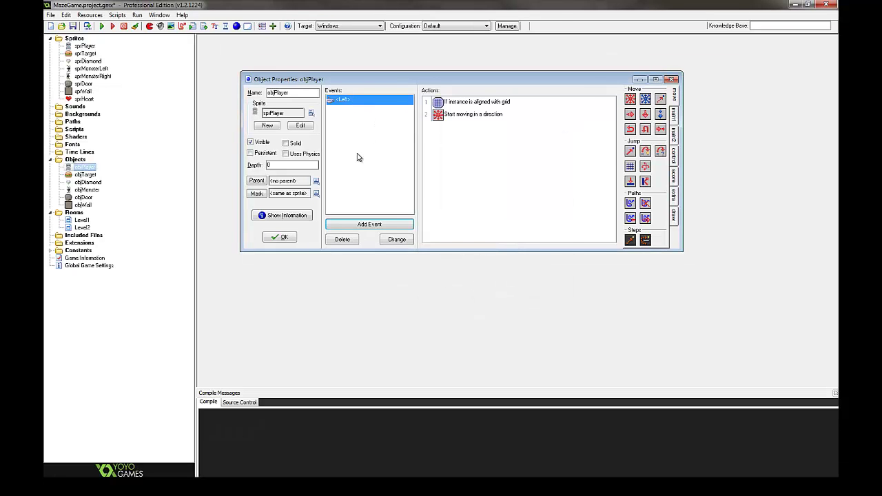
Duplicate objPlayer's <Left> event as a Keyboard event for <Right>.
{"action": "right_click", "coordinate": [358, 104]}
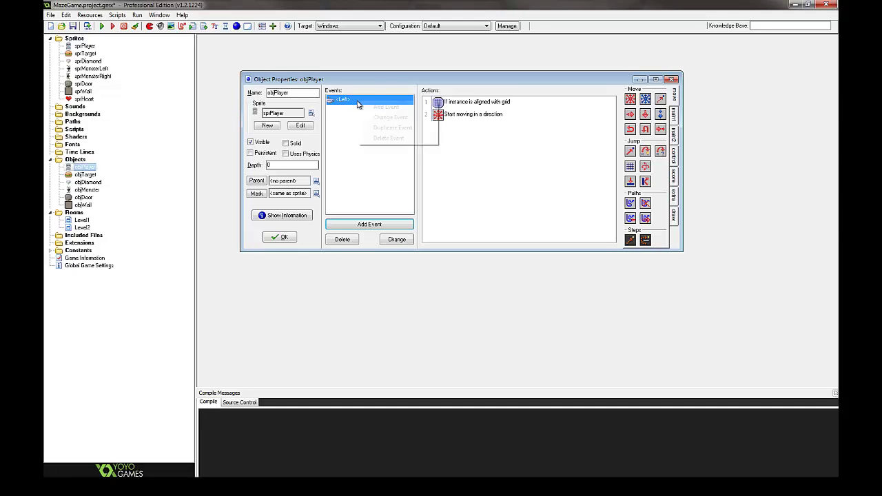
{"action": "left_click", "coordinate": [382, 128]}
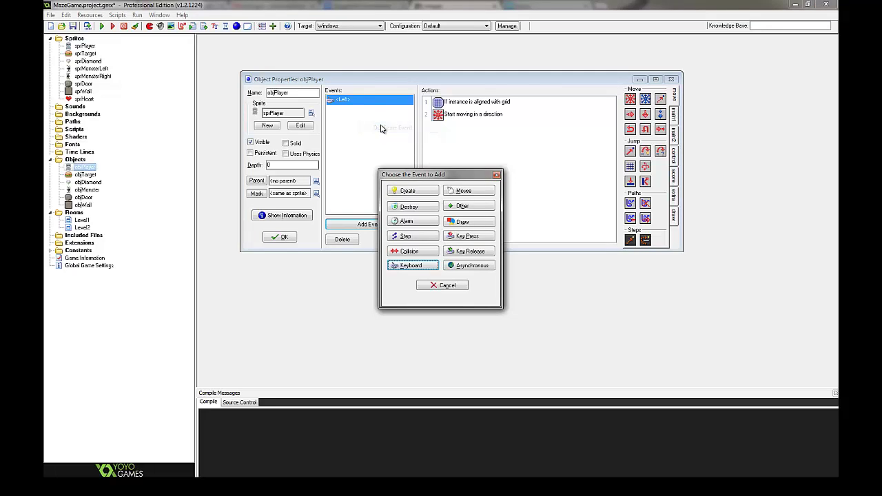
{"action": "left_click", "coordinate": [410, 267]}
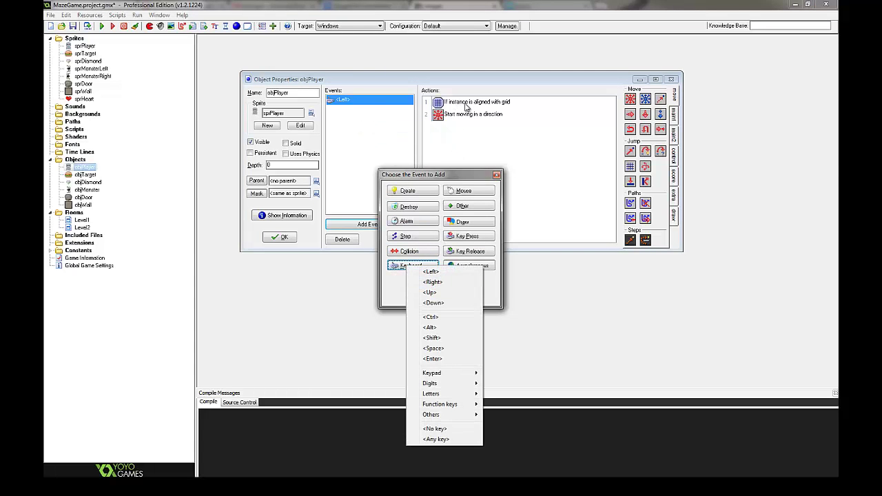
{"action": "left_click", "coordinate": [434, 282]}
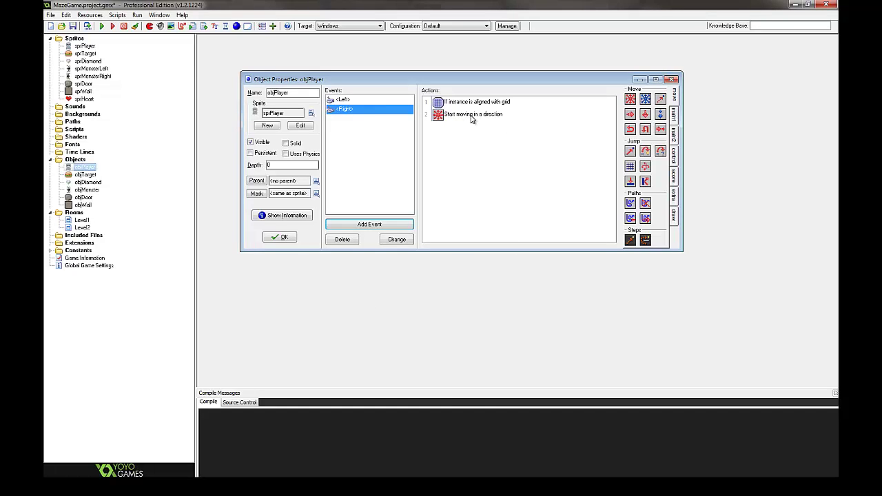
Change the Move Fixed action in objPlayer's <Right> event so that only the right direction is selected.
{"action": "left_click", "coordinate": [453, 119]}
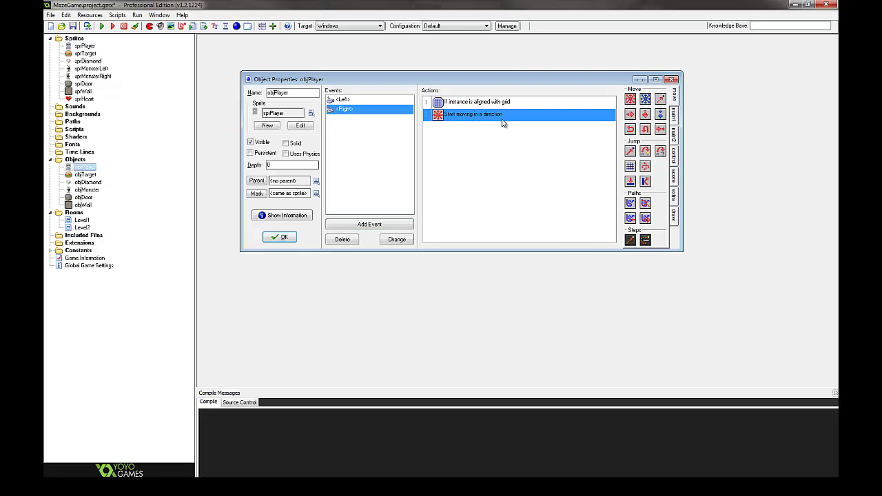
{"action": "double_click", "coordinate": [467, 119]}
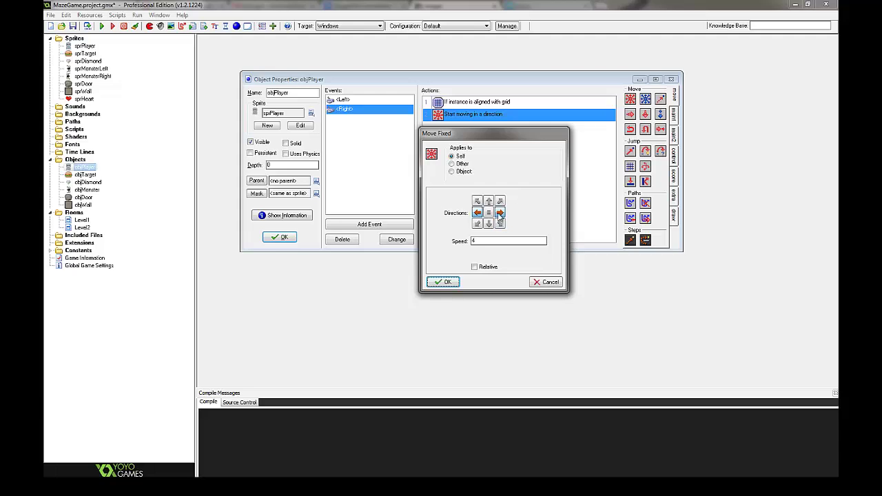
{"action": "left_click", "coordinate": [477, 213]}
{"action": "left_click", "coordinate": [444, 283]}
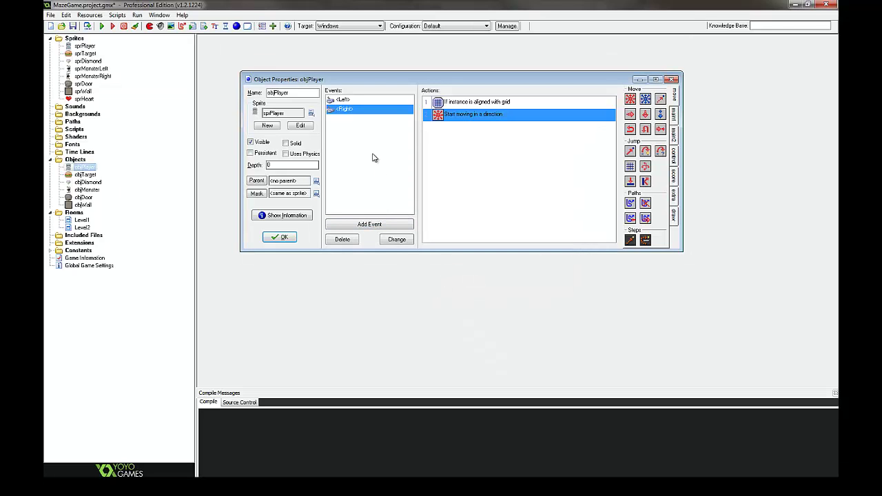
Duplicate objPlayer's <Right> event as a Keyboard event for <Up>.
{"action": "right_click", "coordinate": [347, 113]}
{"action": "left_click", "coordinate": [379, 135]}
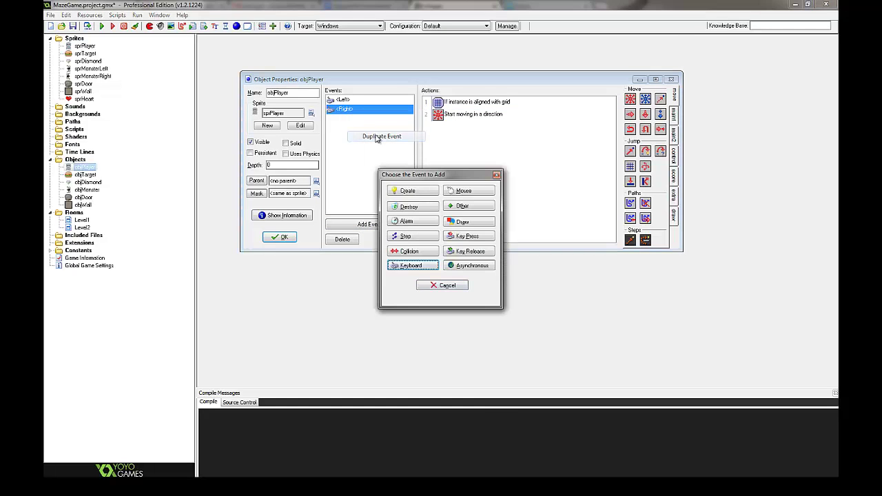
{"action": "left_click", "coordinate": [412, 266]}
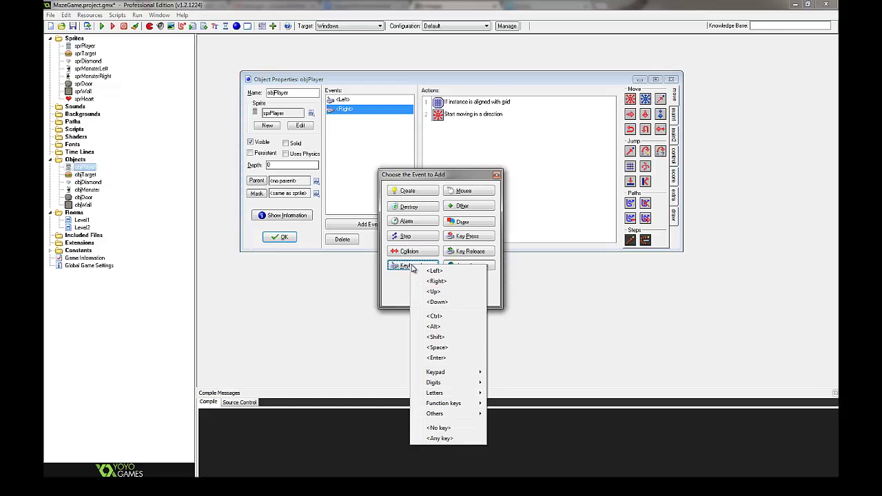
{"action": "left_click", "coordinate": [445, 292]}
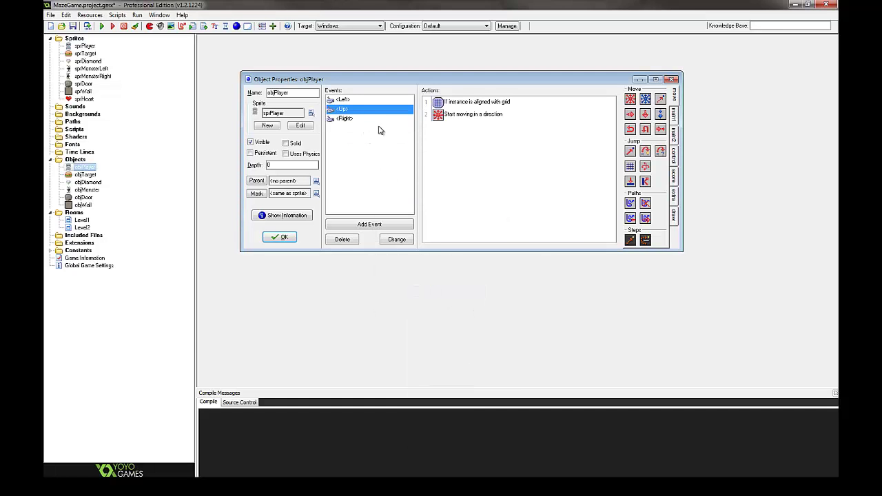
Change the Move Fixed action in the <Up> event so that only the up direction is selected.
{"action": "double_click", "coordinate": [462, 115]}
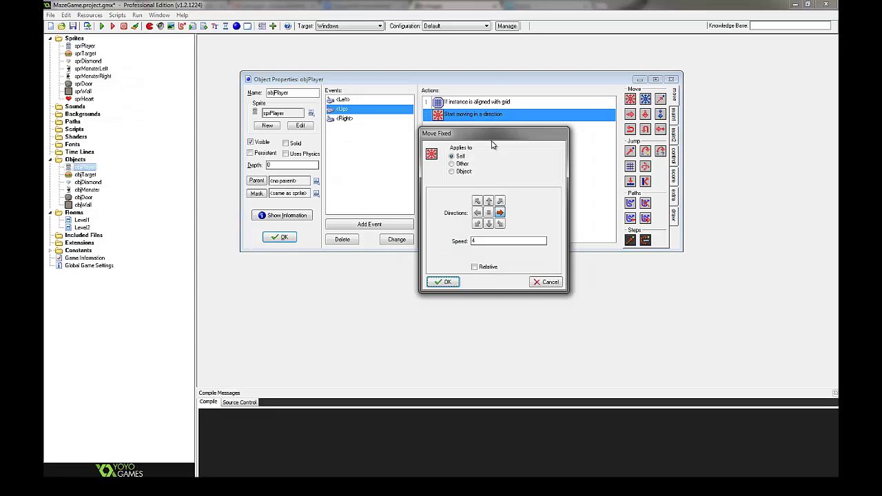
{"action": "left_click", "coordinate": [489, 200]}
{"action": "left_click", "coordinate": [500, 213]}
{"action": "left_click", "coordinate": [446, 284]}
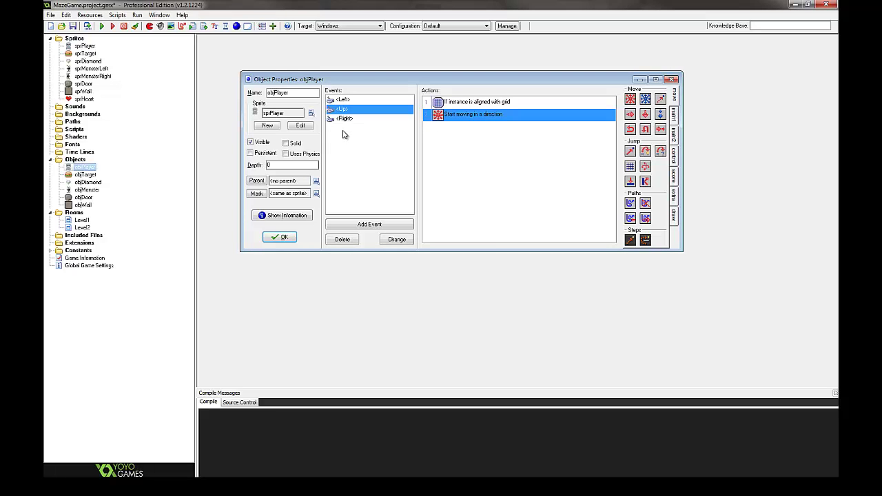
Duplicate objPlayer's <Right> event as a Keyboard event for <Down>.
{"action": "right_click", "coordinate": [348, 120]}
{"action": "left_click", "coordinate": [381, 135]}
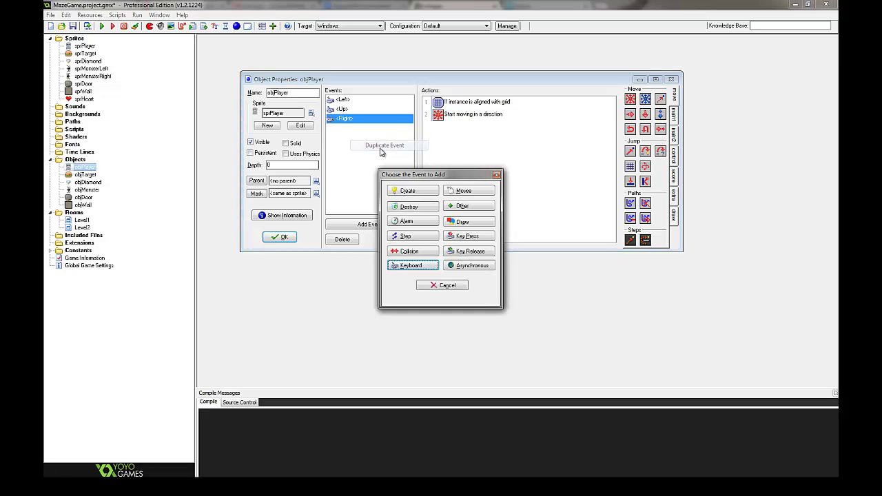
{"action": "left_click", "coordinate": [414, 266]}
{"action": "left_click", "coordinate": [449, 304]}
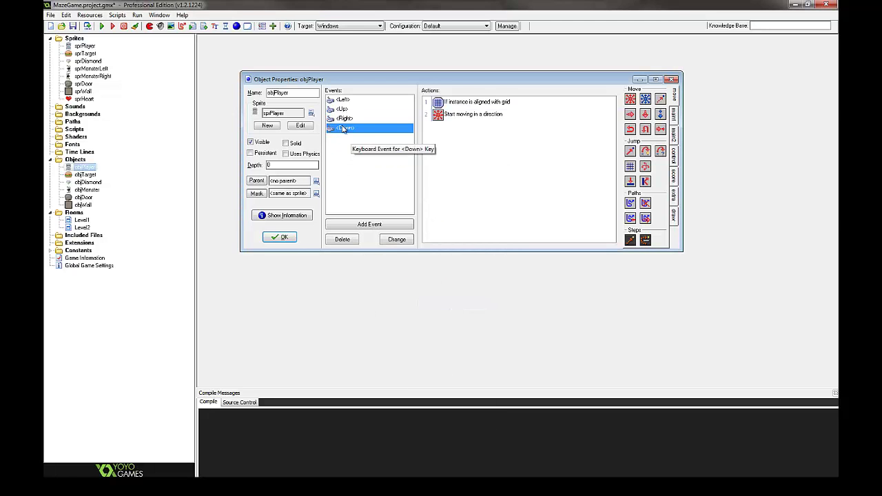
Change the <Down> event's Move Fixed action to the down direction only and accept the objPlayer properties.
{"action": "double_click", "coordinate": [462, 117]}
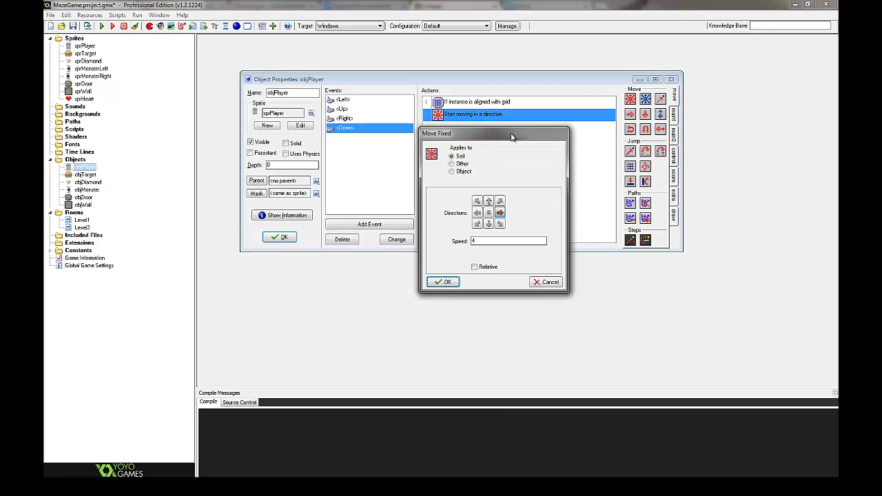
{"action": "left_click", "coordinate": [490, 226]}
{"action": "left_click", "coordinate": [503, 214]}
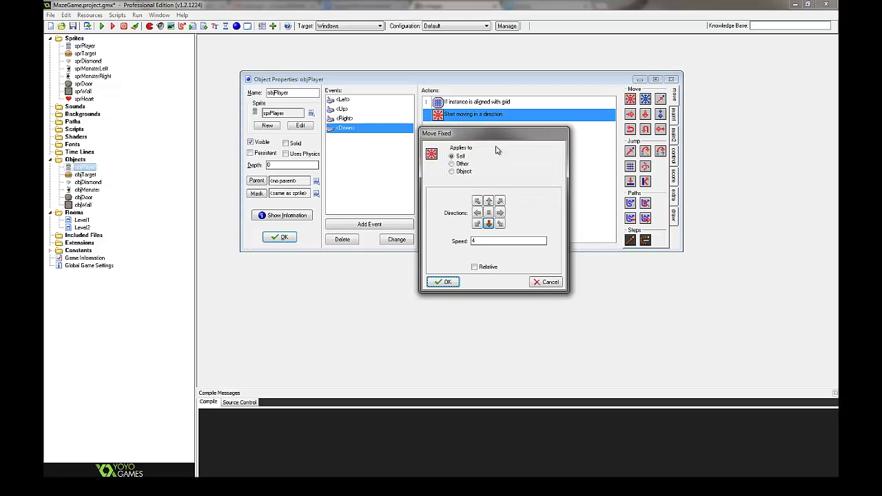
{"action": "left_click", "coordinate": [446, 283]}
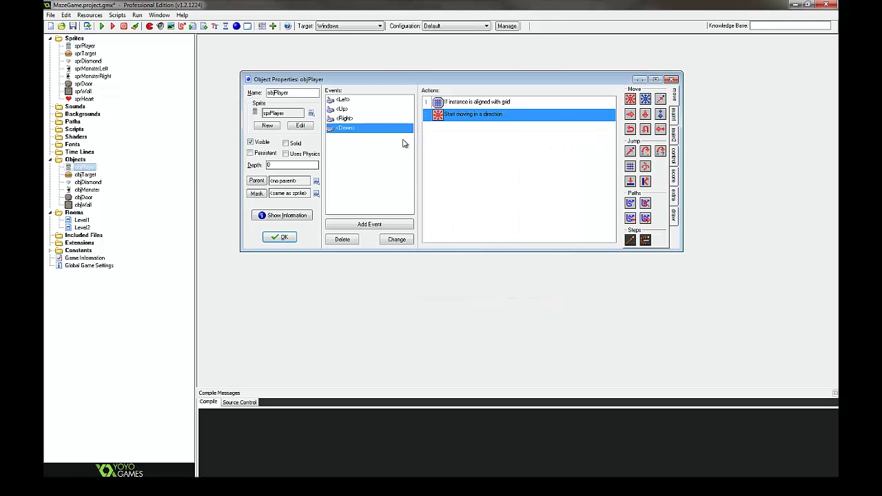
{"action": "left_click", "coordinate": [283, 238]}
Run the game, test the player's movement in all four directions, and close the game window.
{"action": "left_click", "coordinate": [101, 26]}
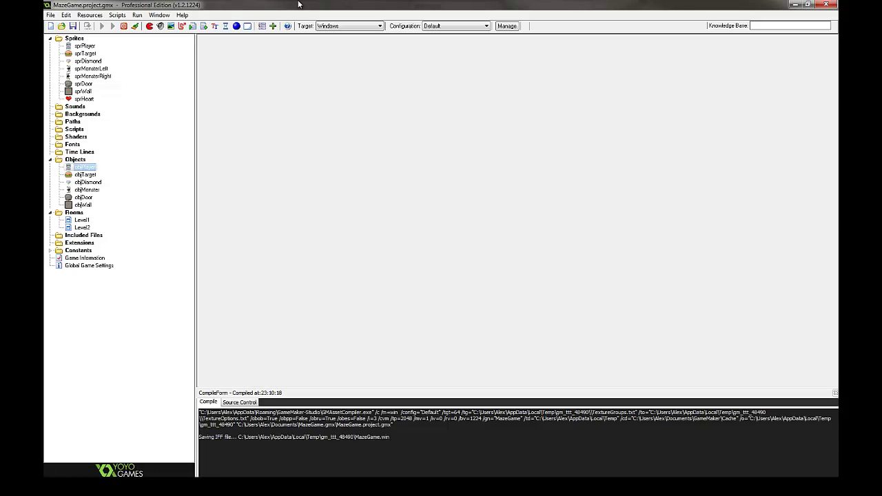
{"action": "key", "text": "Down"}
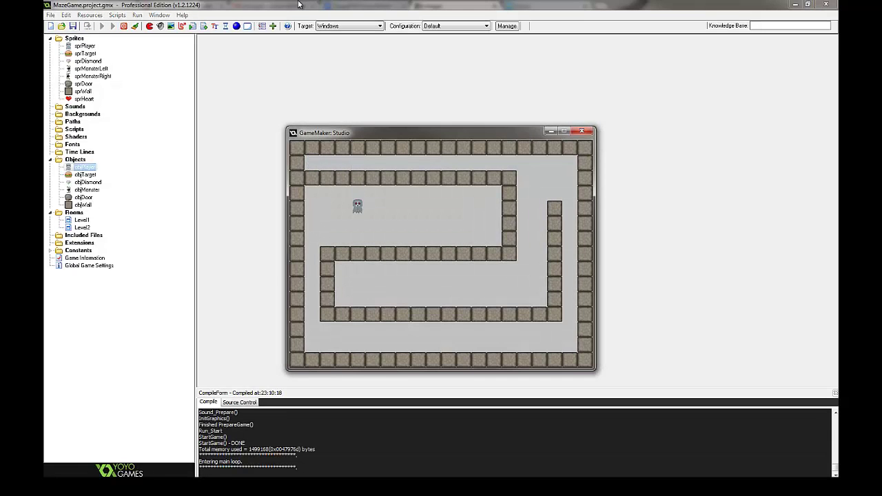
{"action": "key", "text": "Right"}
{"action": "key", "text": "Left"}
{"action": "key", "text": "Down"}
{"action": "key", "text": "Right"}
{"action": "key", "text": "Up"}
{"action": "key", "text": "Right"}
{"action": "key", "text": "Down"}
{"action": "key", "text": "Left"}
{"action": "key", "text": "Down"}
{"action": "key", "text": "Up"}
{"action": "left_click", "coordinate": [581, 131]}
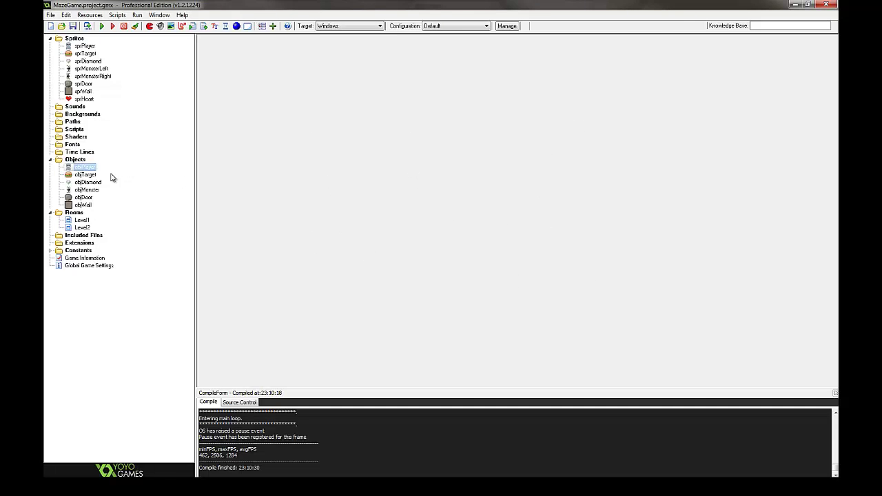
Reopen the objPlayer properties and add a Collision event with objWall.
{"action": "double_click", "coordinate": [85, 167]}
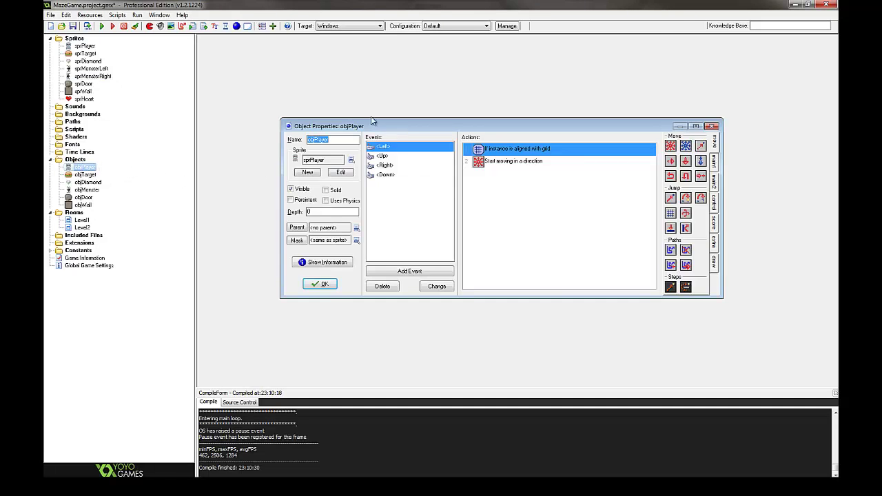
{"action": "left_click_drag", "start_coordinate": [371, 122], "coordinate": [333, 94]}
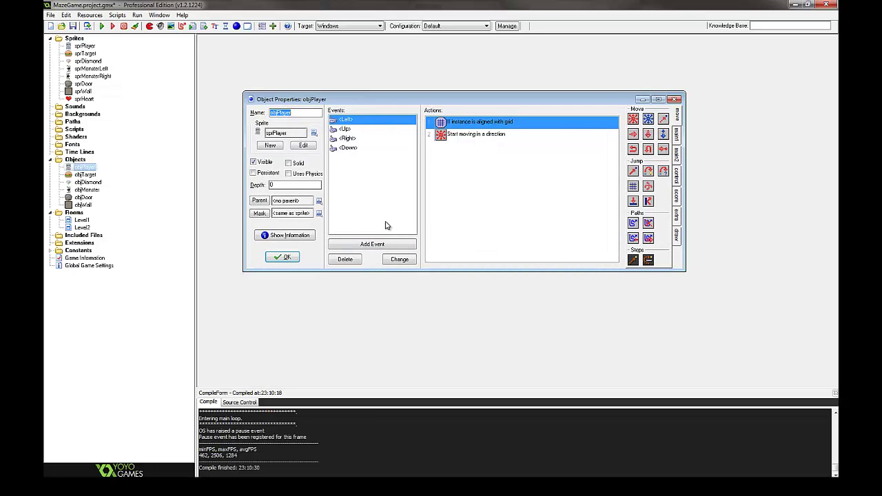
{"action": "left_click", "coordinate": [404, 247]}
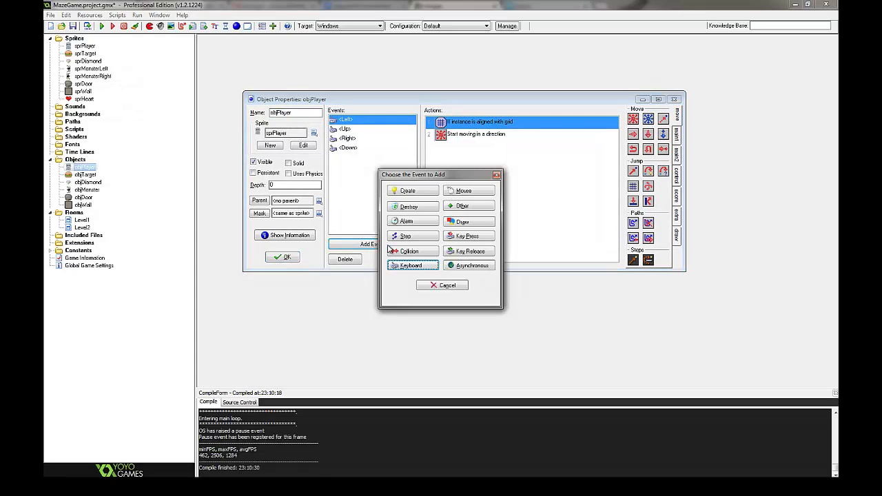
{"action": "left_click", "coordinate": [417, 252]}
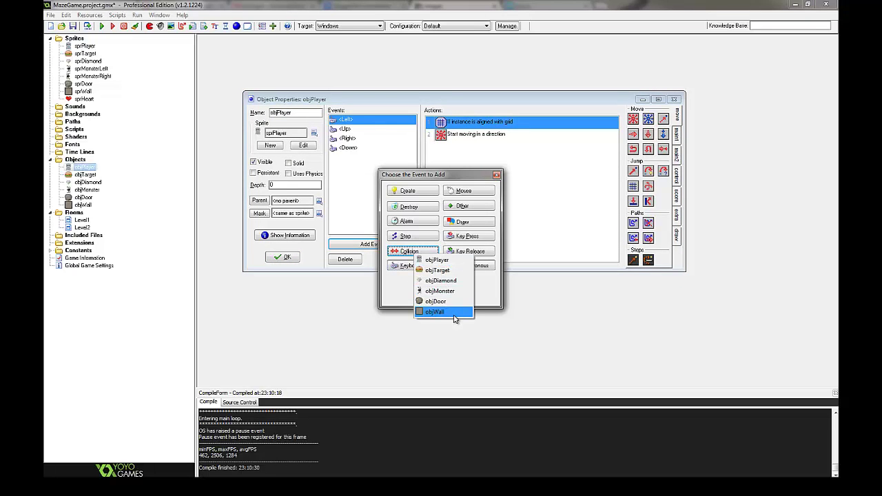
{"action": "left_click", "coordinate": [453, 312]}
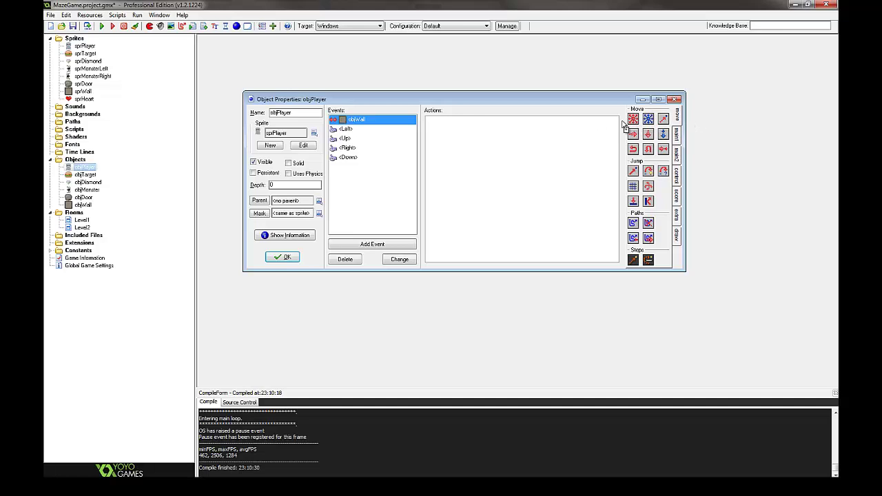
Add a Move Fixed action to the objWall collision event, with the centre stop direction and speed 0.
{"action": "left_click_drag", "start_coordinate": [632, 119], "coordinate": [536, 149]}
{"action": "left_click", "coordinate": [488, 214]}
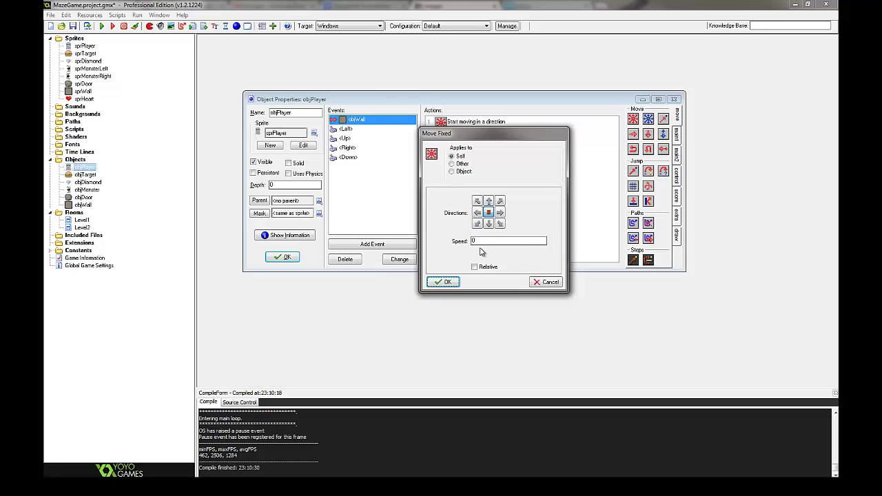
{"action": "double_click", "coordinate": [478, 240]}
{"action": "left_click", "coordinate": [450, 282]}
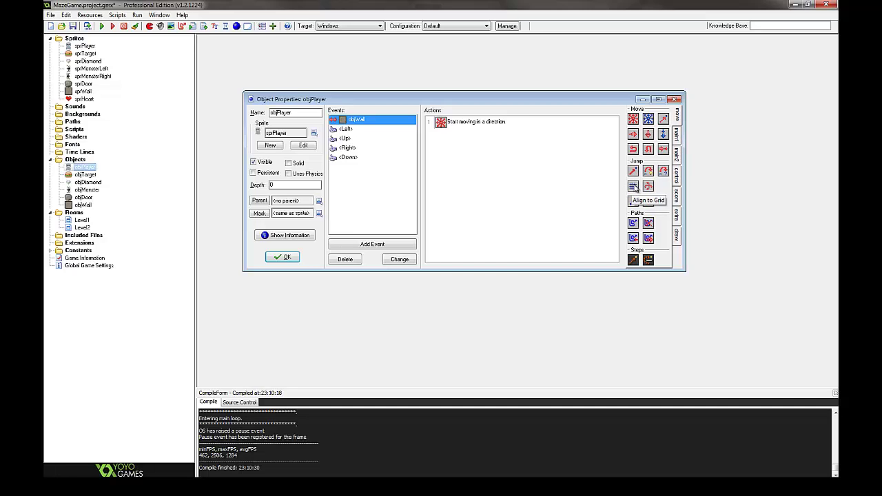
Add an Align to Grid action to the objWall collision event, with horizontal and vertical snap of 32.
{"action": "left_click_drag", "start_coordinate": [633, 187], "coordinate": [480, 184]}
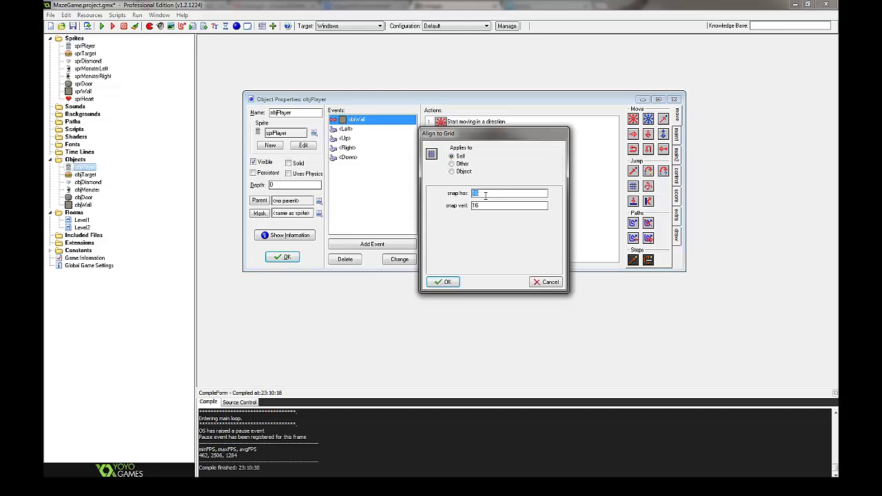
{"action": "double_click", "coordinate": [485, 205]}
{"action": "left_click", "coordinate": [446, 282]}
Add a Keyboard event for <No key> to objPlayer.
{"action": "left_click", "coordinate": [379, 245]}
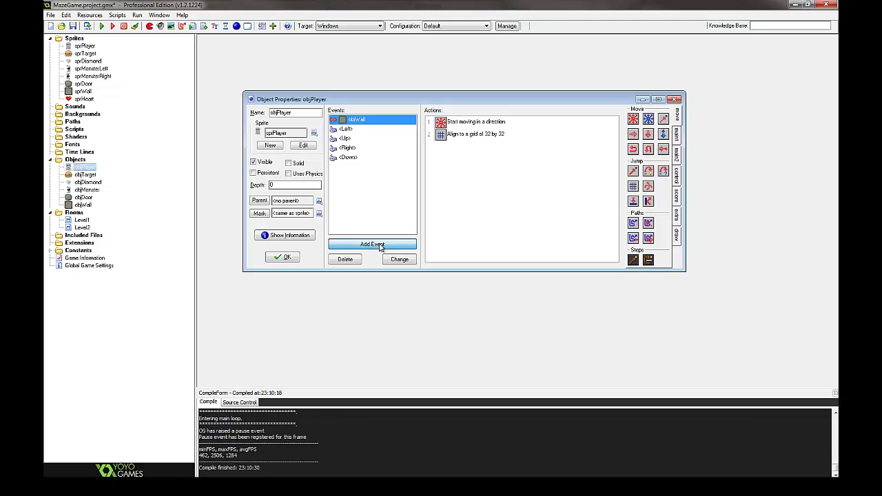
{"action": "left_click", "coordinate": [412, 266]}
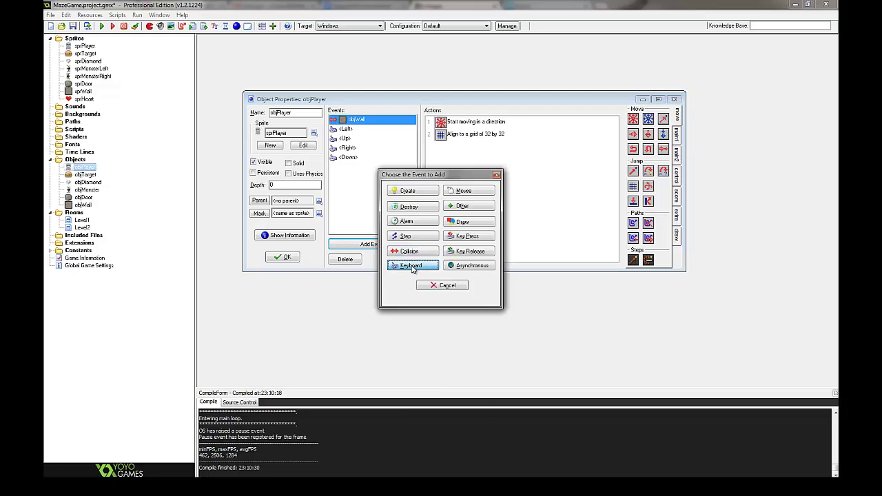
{"action": "left_click", "coordinate": [444, 429]}
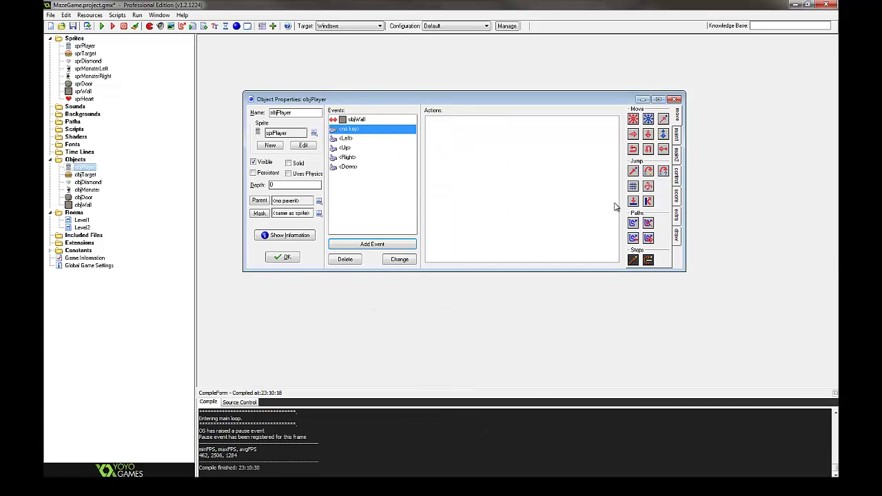
Add a Check Grid action with a snap of 32 to objPlayer's <no key> event.
{"action": "left_click", "coordinate": [678, 176]}
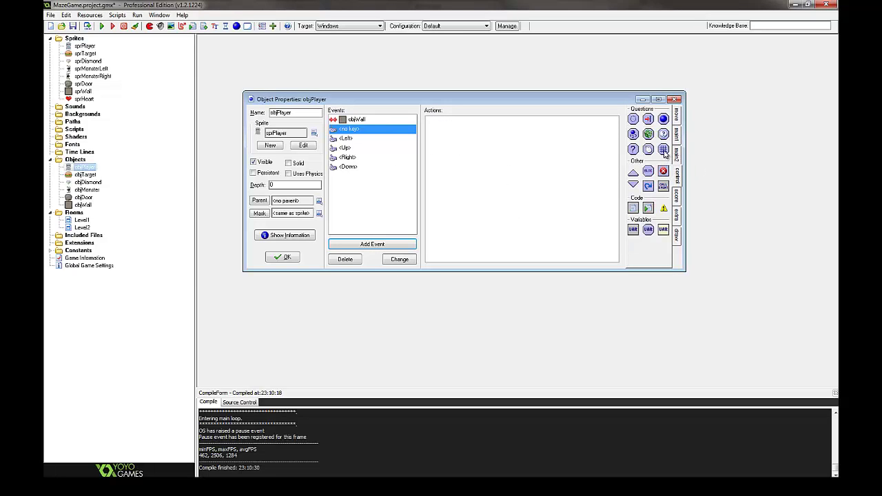
{"action": "left_click_drag", "start_coordinate": [663, 149], "coordinate": [485, 148]}
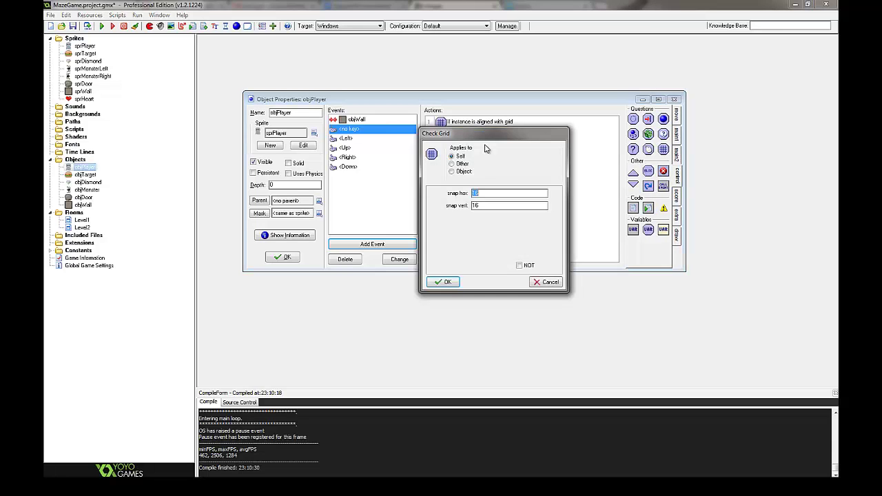
{"action": "double_click", "coordinate": [485, 205]}
{"action": "type", "text": "32"}
{"action": "left_click", "coordinate": [443, 282]}
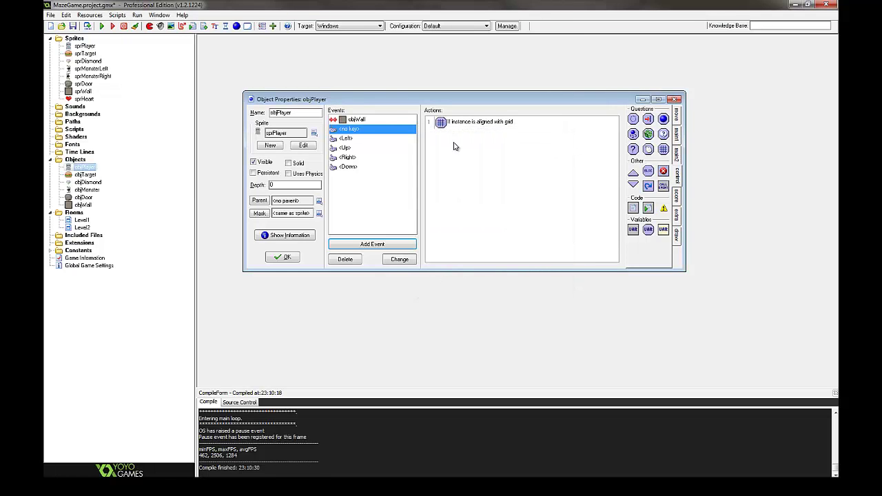
Add a Move Fixed action with the centre stop direction and speed 0 to the <no key> event, and accept the objPlayer properties.
{"action": "left_click", "coordinate": [678, 116]}
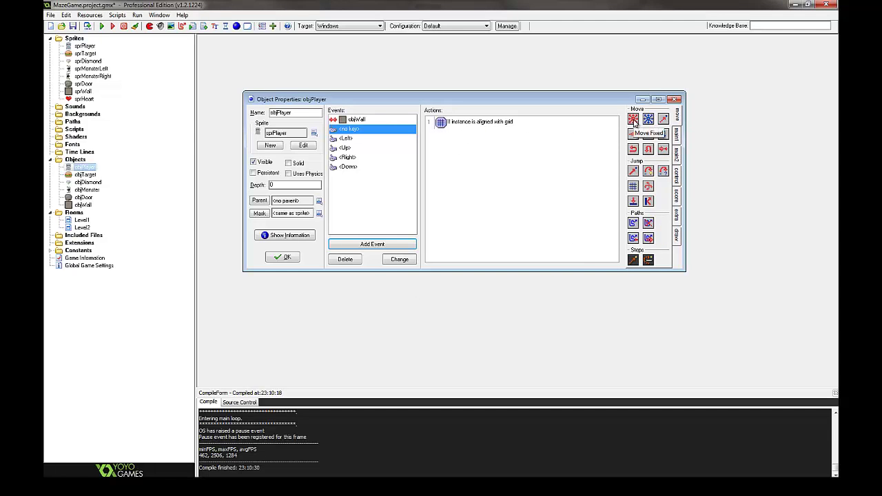
{"action": "left_click_drag", "start_coordinate": [634, 123], "coordinate": [449, 174]}
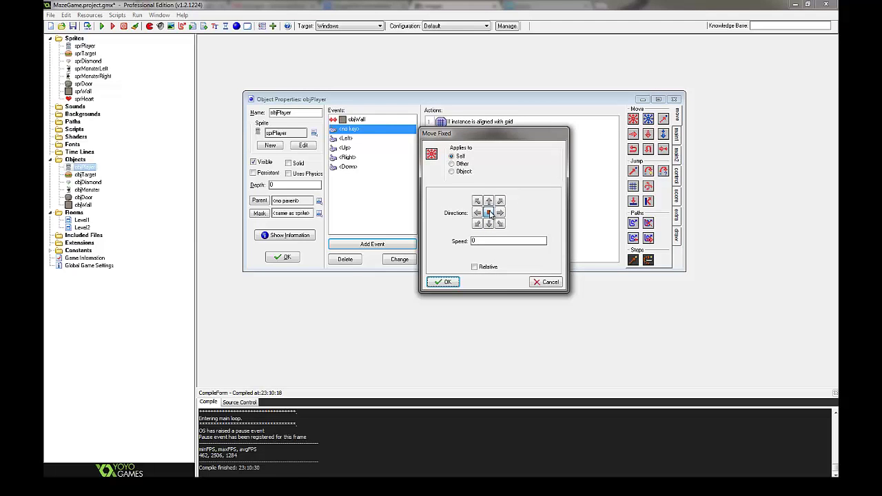
{"action": "double_click", "coordinate": [481, 240]}
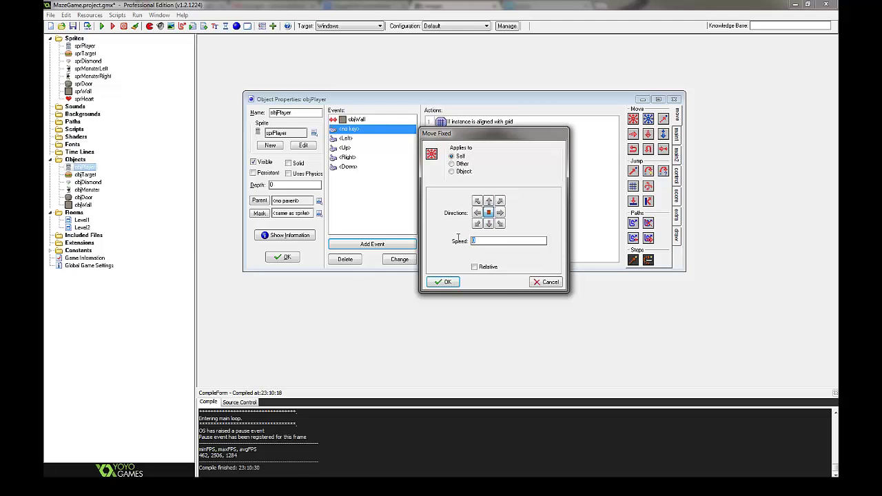
{"action": "left_click", "coordinate": [444, 281]}
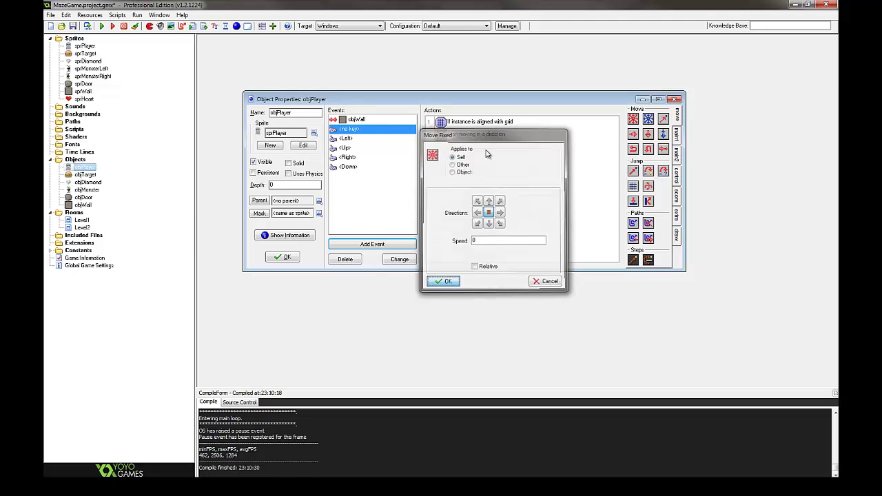
{"action": "left_click", "coordinate": [289, 257]}
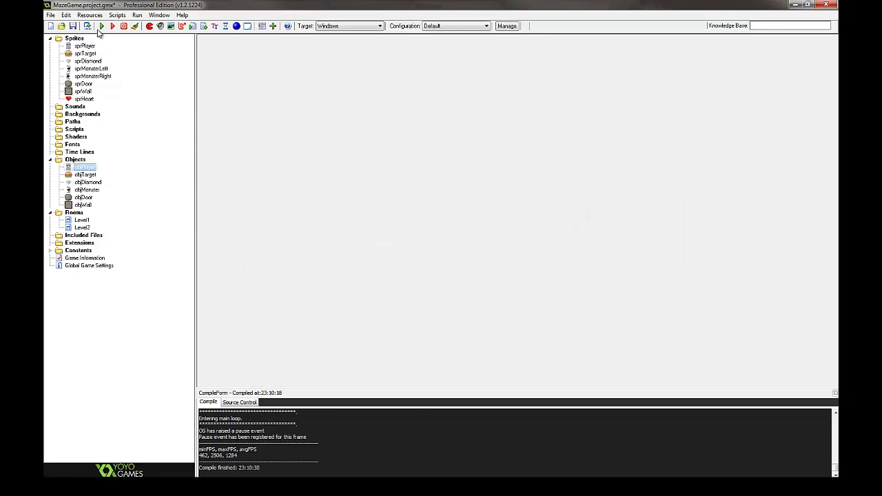
Run the game and test moving the player through the Level1 corridors in all four directions, then close the game window.
{"action": "left_click", "coordinate": [102, 26]}
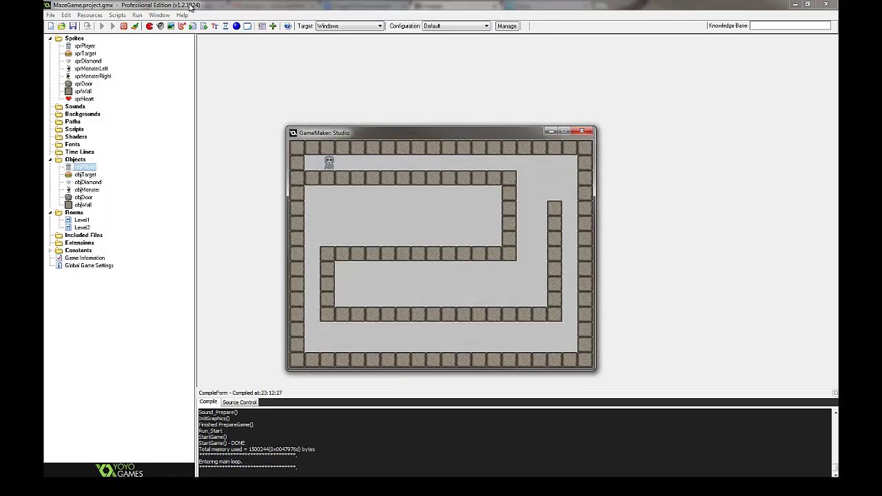
{"action": "key", "text": "Right"}
{"action": "key", "text": "Left"}
{"action": "key", "text": "Right"}
{"action": "key", "text": "Down"}
{"action": "key", "text": "Down"}
{"action": "key", "text": "Left"}
{"action": "key", "text": "Right"}
{"action": "key", "text": "Up"}
{"action": "key", "text": "Left"}
{"action": "key", "text": "Right"}
{"action": "key", "text": "Down"}
{"action": "key", "text": "Up"}
{"action": "key", "text": "Left"}
{"action": "key", "text": "Down"}
{"action": "key", "text": "Down"}
{"action": "key", "text": "Right"}
{"action": "key", "text": "Up"}
{"action": "key", "text": "Left"}
{"action": "left_click", "coordinate": [582, 131]}
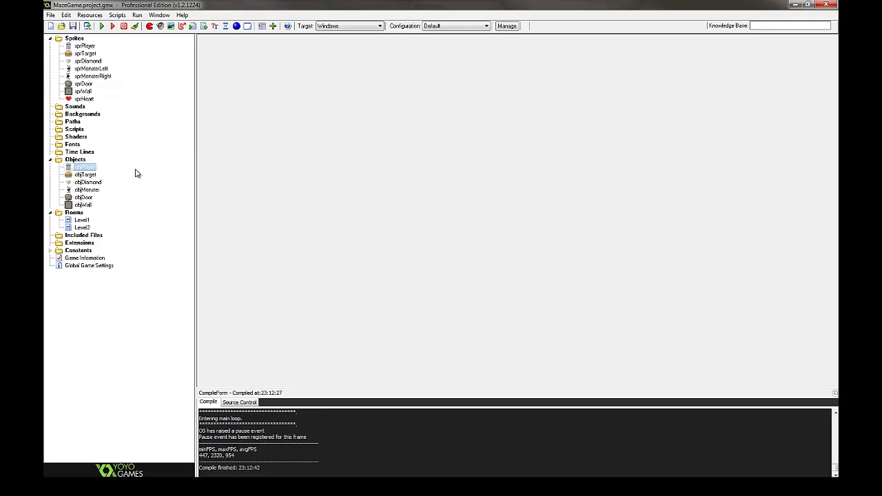
Place an objTarget instance in Level1, in the narrow corridor between the inner vertical wall and the right outer wall, and accept the room.
{"action": "left_click", "coordinate": [83, 169]}
{"action": "double_click", "coordinate": [80, 220]}
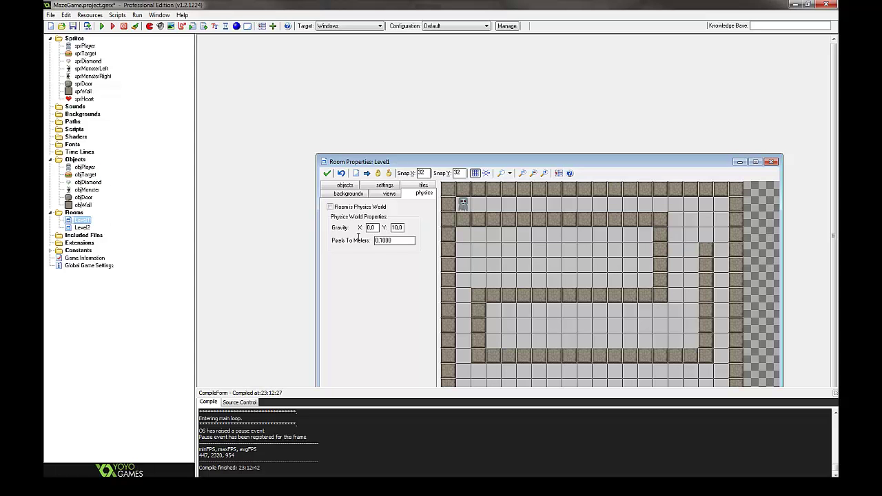
{"action": "mouse_move", "coordinate": [513, 249]}
{"action": "left_mouse_down"}
{"action": "mouse_move", "coordinate": [503, 232]}
{"action": "mouse_move", "coordinate": [514, 249]}
{"action": "left_mouse_up"}
{"action": "left_click", "coordinate": [290, 135]}
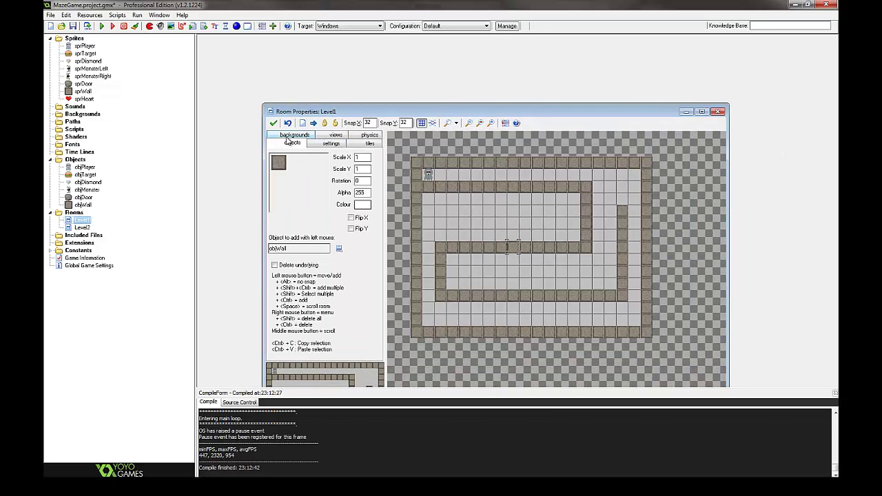
{"action": "left_click", "coordinate": [316, 249]}
{"action": "left_click", "coordinate": [345, 267]}
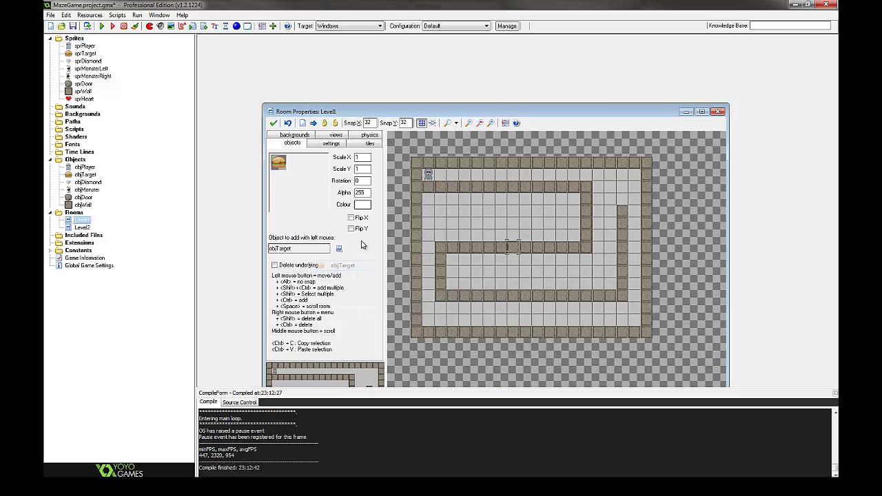
{"action": "left_click_drag", "start_coordinate": [630, 208], "coordinate": [635, 225]}
{"action": "left_click", "coordinate": [273, 122]}
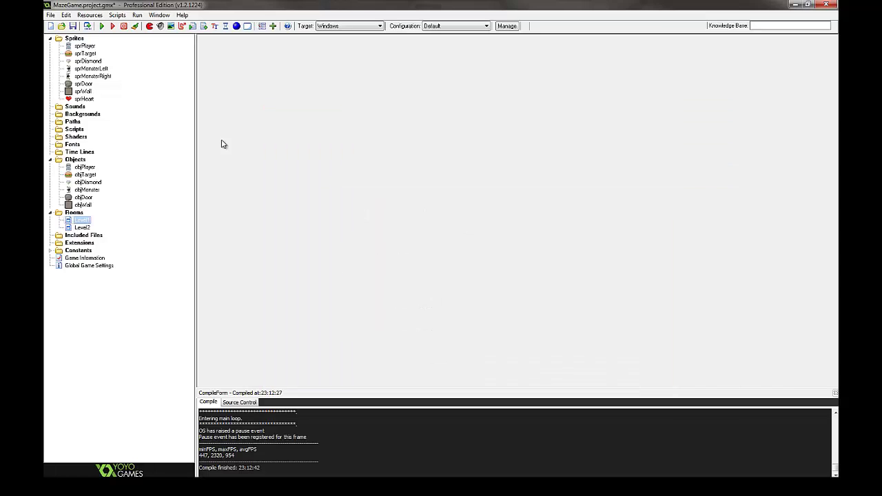
Place an objTarget instance in Level2 at the right end of the corridor between the upper two inner walls, and accept the room.
{"action": "double_click", "coordinate": [83, 228]}
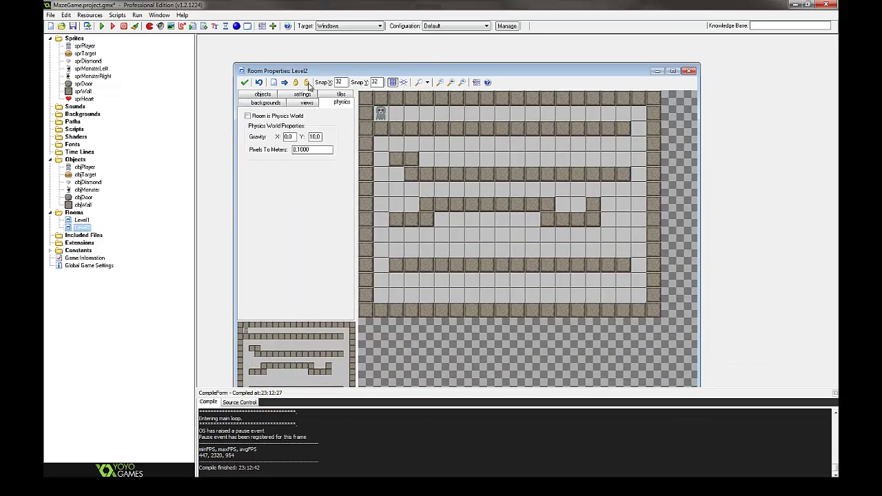
{"action": "left_click", "coordinate": [309, 207]}
{"action": "left_click", "coordinate": [324, 224]}
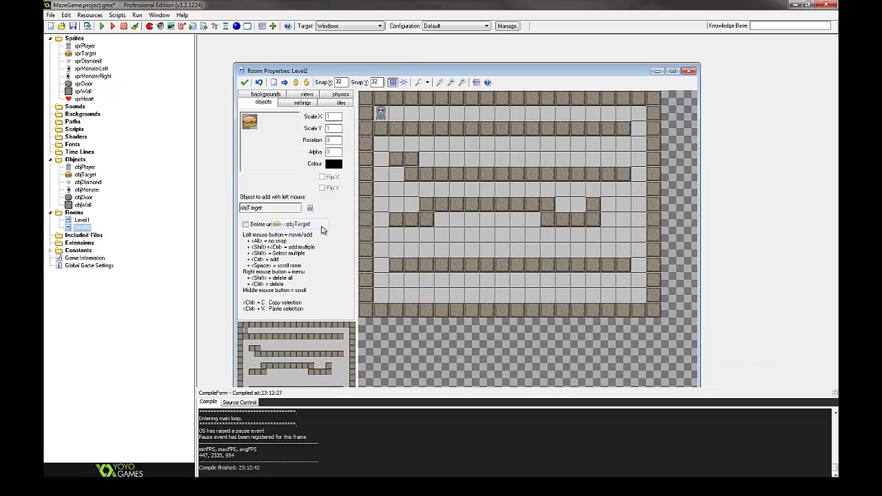
{"action": "left_click", "coordinate": [640, 160]}
{"action": "left_click", "coordinate": [244, 82]}
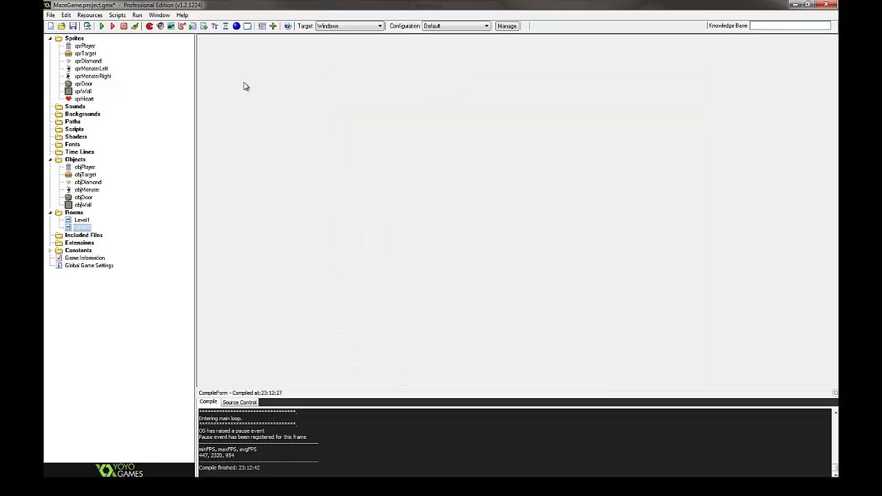
Add a Collision event with objTarget to objPlayer.
{"action": "double_click", "coordinate": [85, 167]}
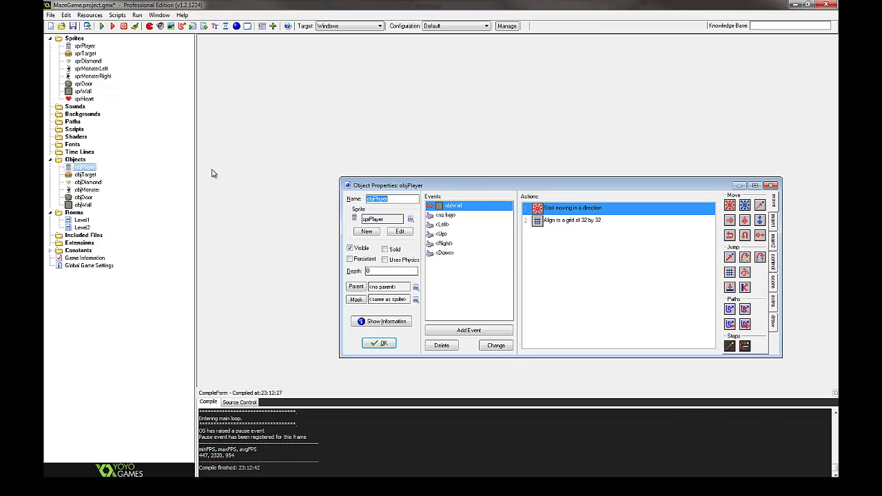
{"action": "left_click_drag", "start_coordinate": [462, 187], "coordinate": [362, 113]}
{"action": "left_click", "coordinate": [381, 256]}
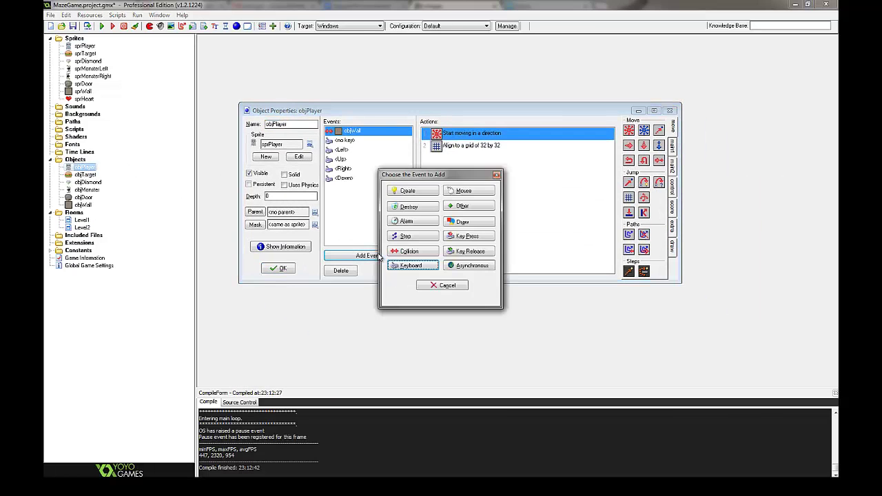
{"action": "left_click", "coordinate": [408, 251]}
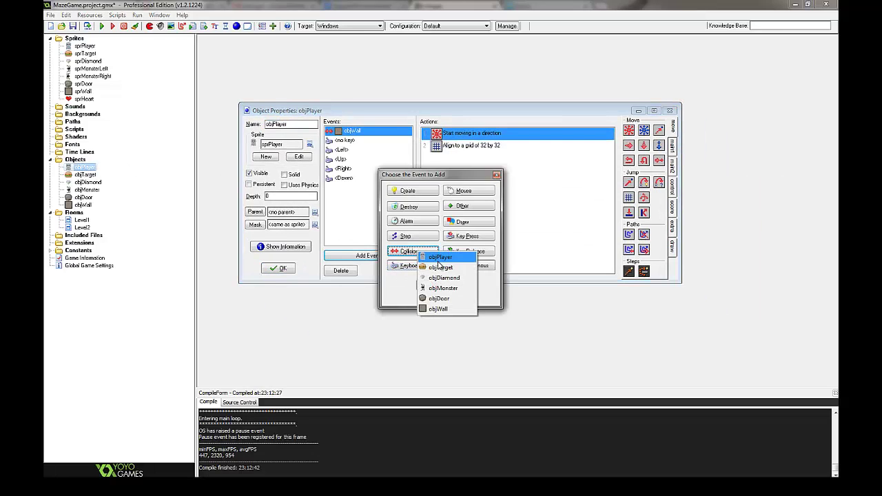
{"action": "left_click_drag", "start_coordinate": [447, 260], "coordinate": [448, 259]}
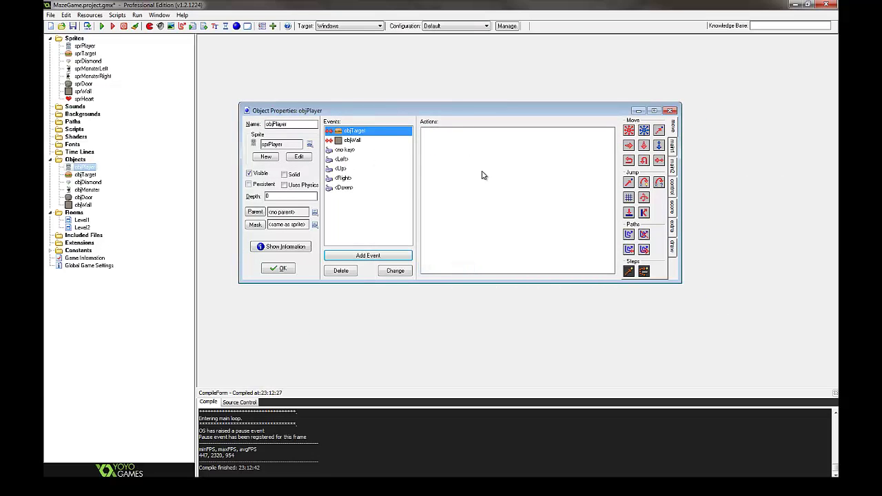
Add Check Next and Next Room actions to the objTarget collision event, and accept the objPlayer properties.
{"action": "left_click", "coordinate": [674, 194]}
{"action": "left_click", "coordinate": [675, 172]}
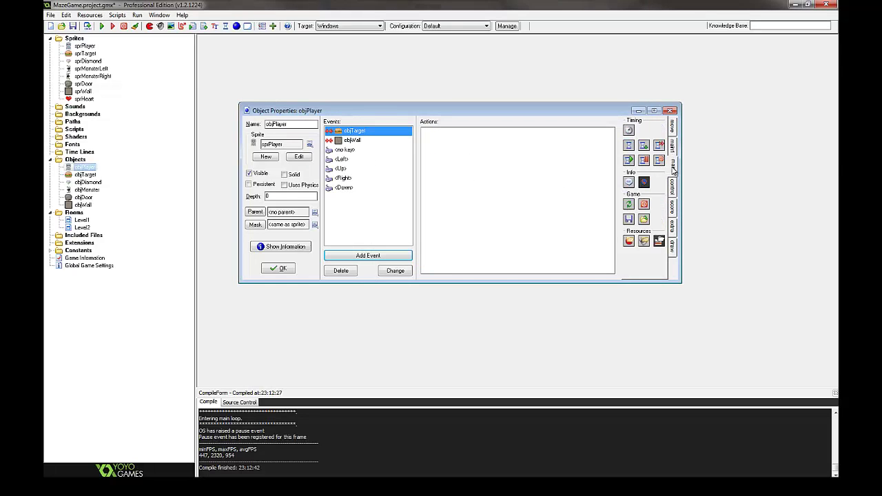
{"action": "left_click", "coordinate": [675, 153]}
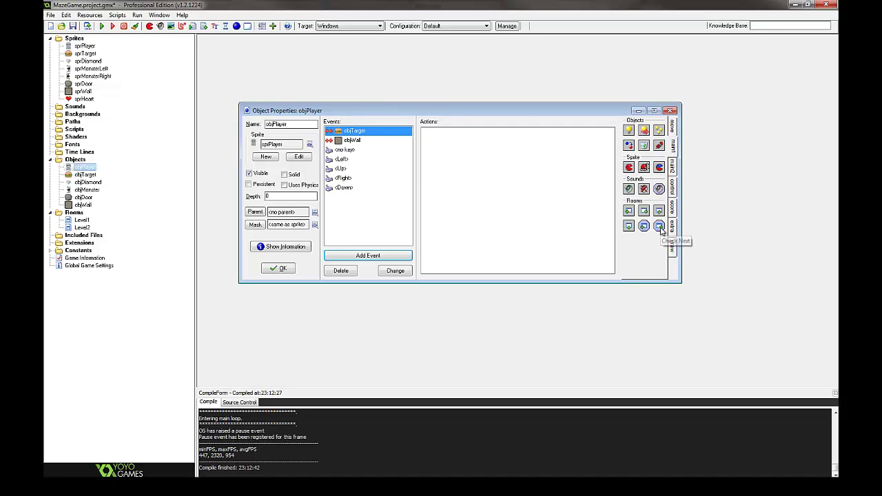
{"action": "left_click_drag", "start_coordinate": [659, 228], "coordinate": [504, 180]}
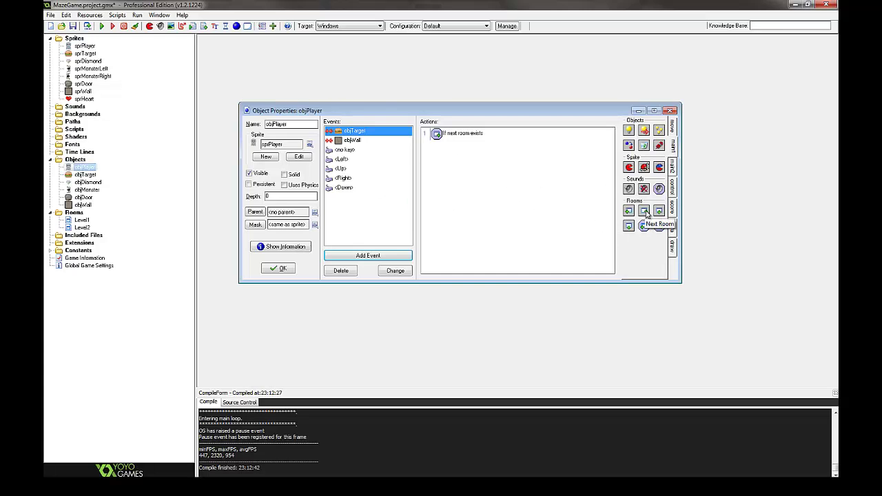
{"action": "left_click_drag", "start_coordinate": [645, 215], "coordinate": [544, 199]}
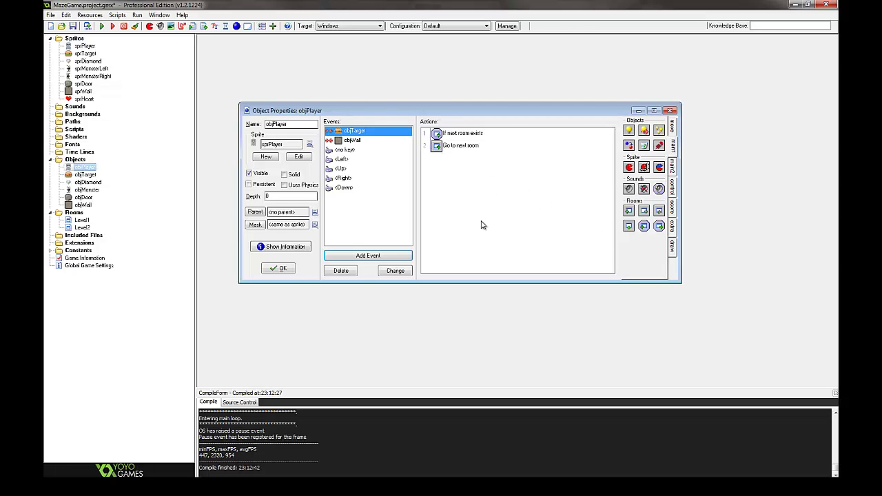
{"action": "left_click", "coordinate": [282, 270]}
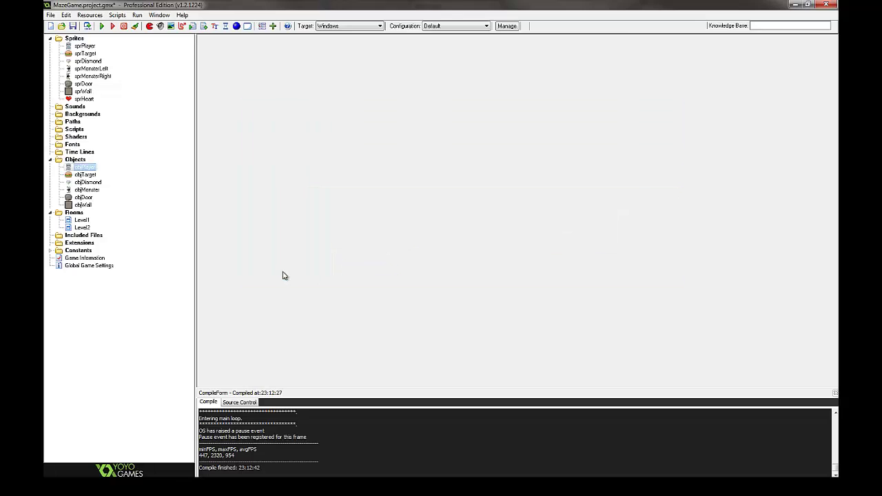
Place two objMonster instances in Level1, one above the inner vertical wall and one in the enclosed lower corridor, and accept the room.
{"action": "double_click", "coordinate": [81, 220]}
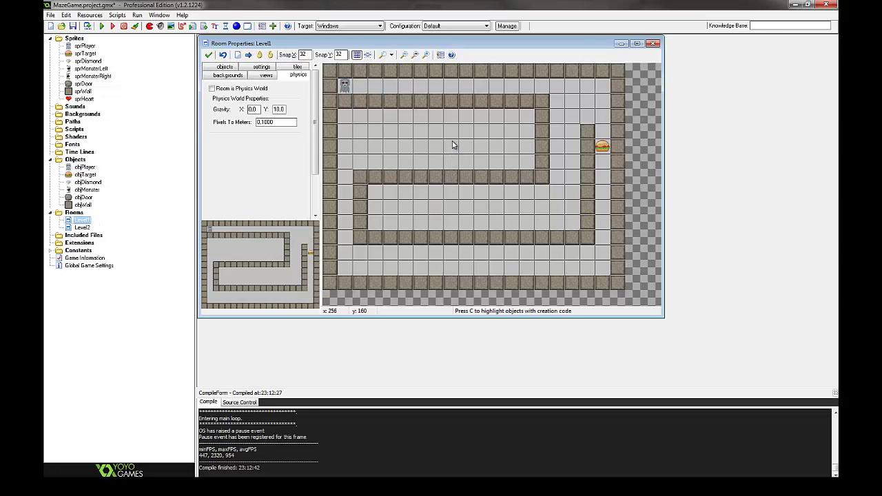
{"action": "left_click", "coordinate": [224, 67]}
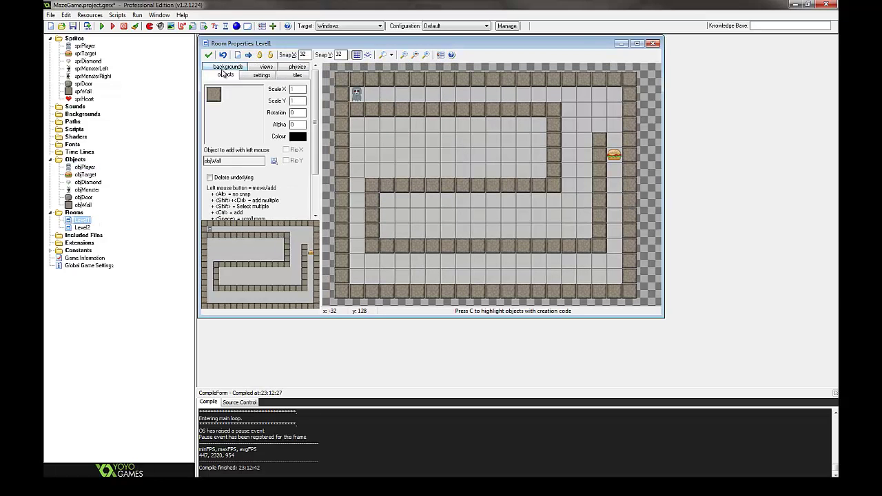
{"action": "left_click", "coordinate": [228, 164]}
{"action": "left_click", "coordinate": [257, 201]}
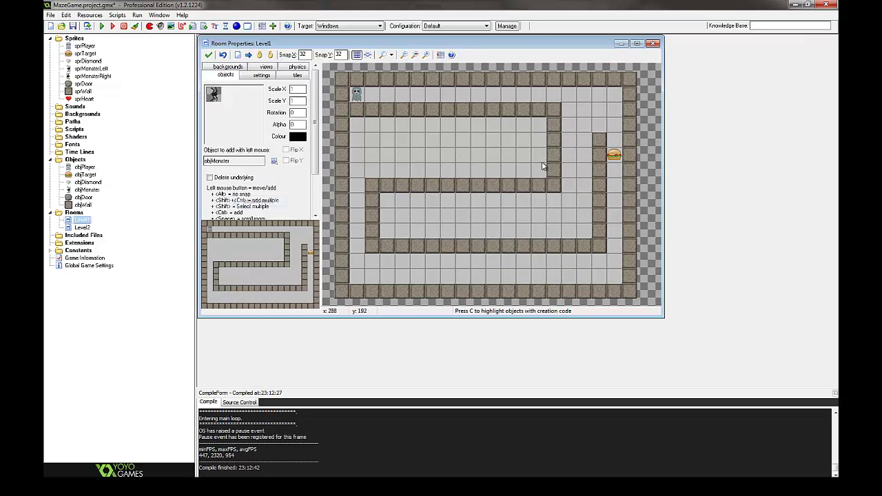
{"action": "left_click", "coordinate": [597, 110]}
{"action": "left_click", "coordinate": [573, 217]}
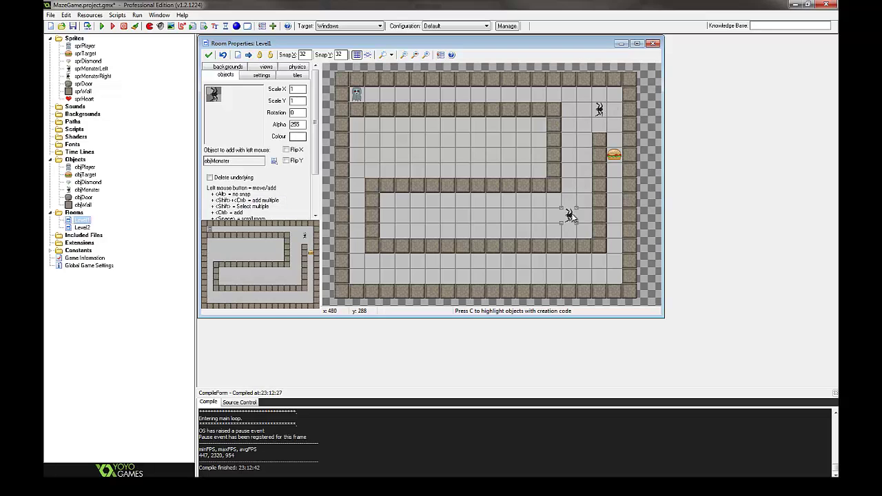
{"action": "left_click_drag", "start_coordinate": [572, 217], "coordinate": [542, 216]}
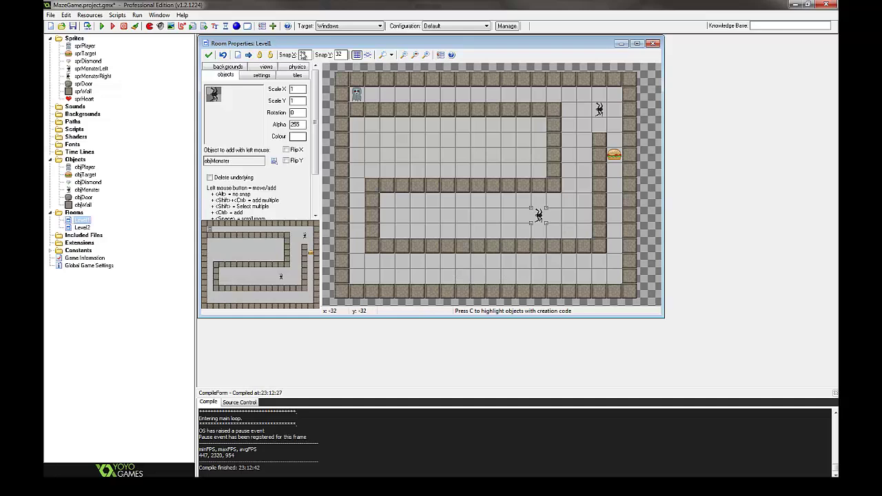
{"action": "left_click", "coordinate": [209, 55]}
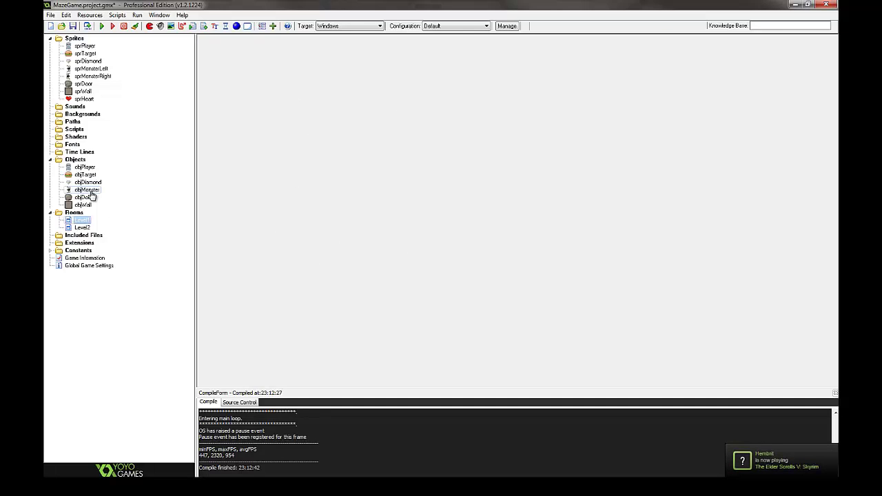
Add a Create event to objMonster.
{"action": "double_click", "coordinate": [88, 191]}
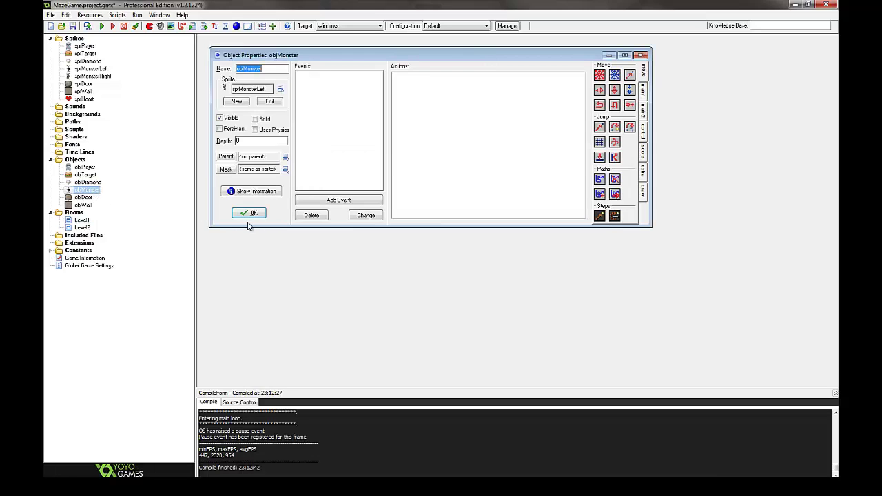
{"action": "left_click", "coordinate": [339, 201]}
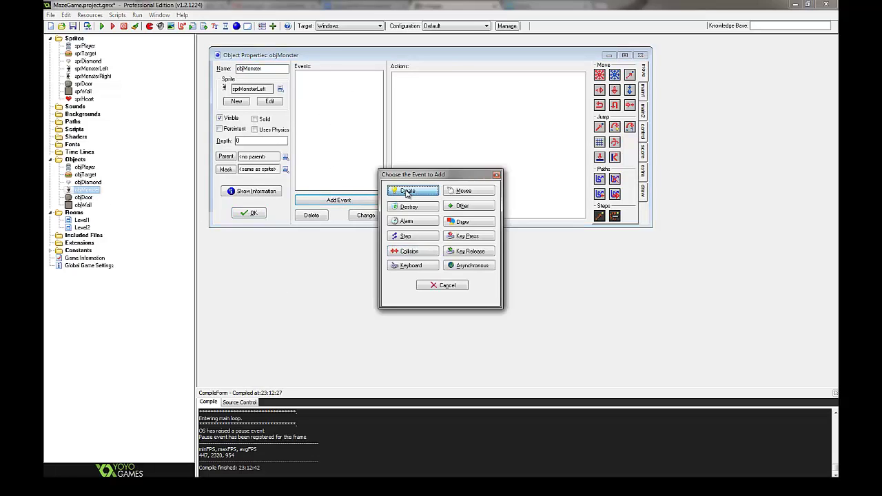
{"action": "left_click", "coordinate": [406, 191]}
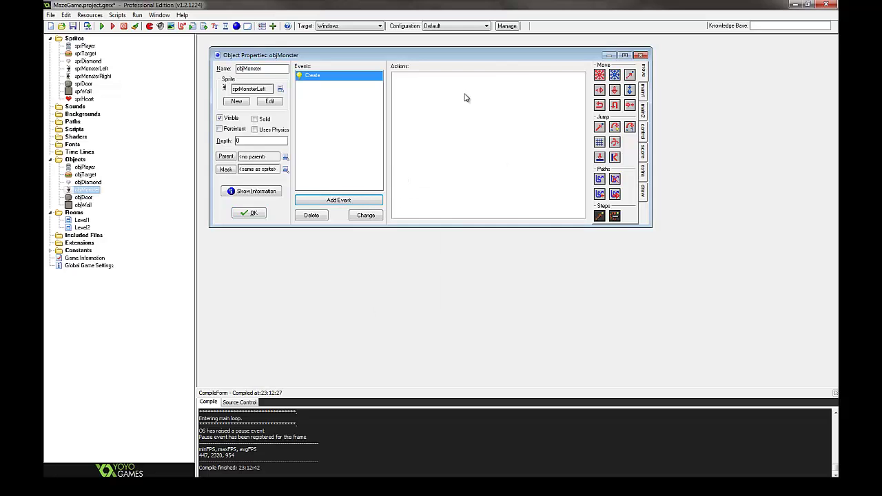
Add a Change Sprite action to objMonster's Create event, using sprMonsterLeft with subimage 0 and speed 0.2.
{"action": "left_click", "coordinate": [644, 91]}
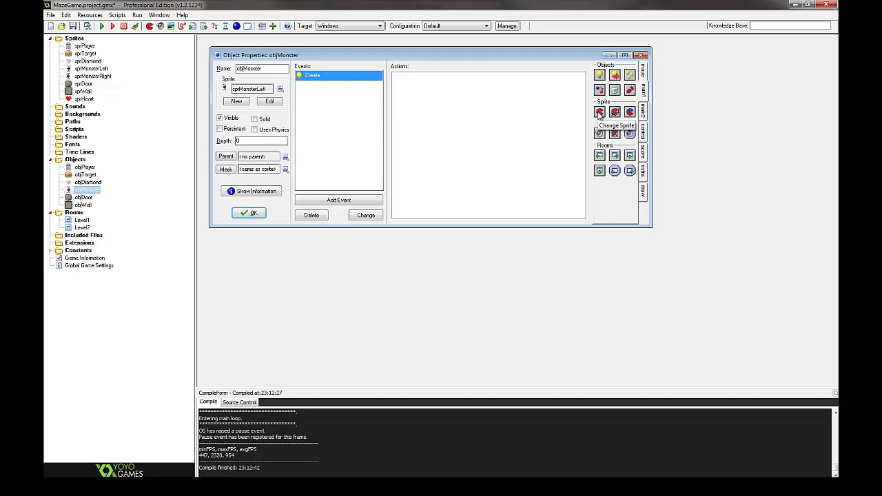
{"action": "left_click_drag", "start_coordinate": [599, 114], "coordinate": [451, 103]}
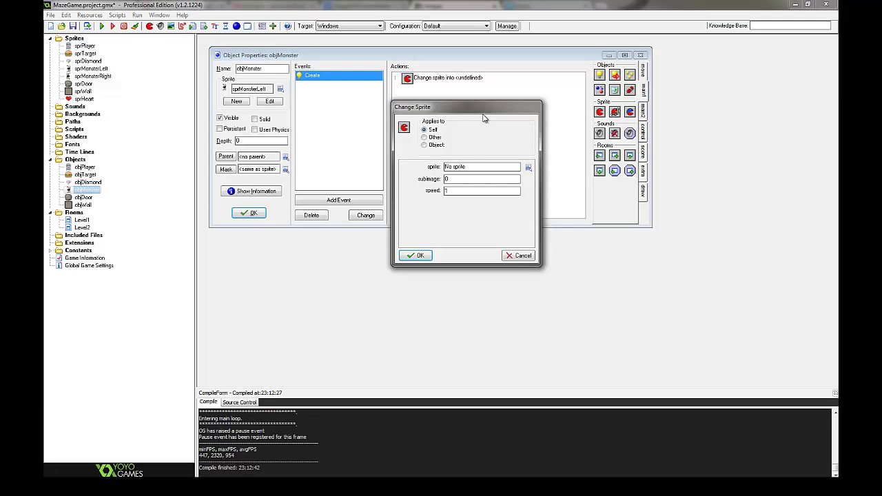
{"action": "left_click", "coordinate": [470, 167]}
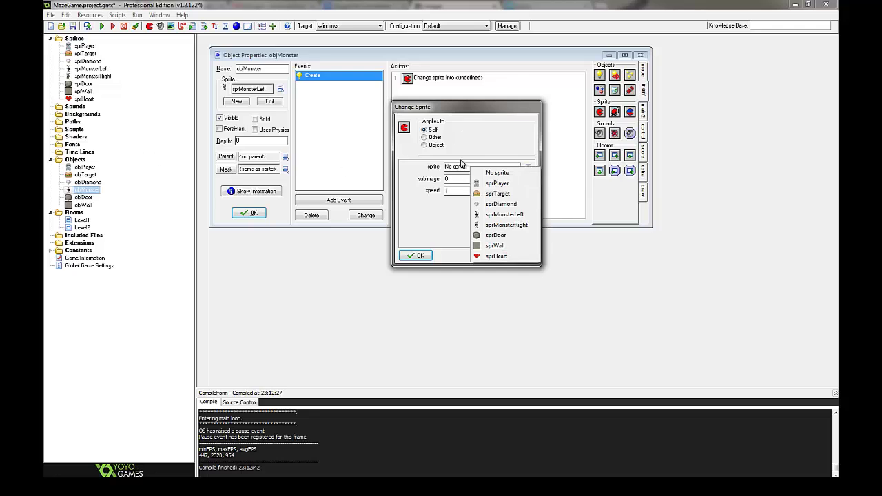
{"action": "left_click", "coordinate": [514, 215]}
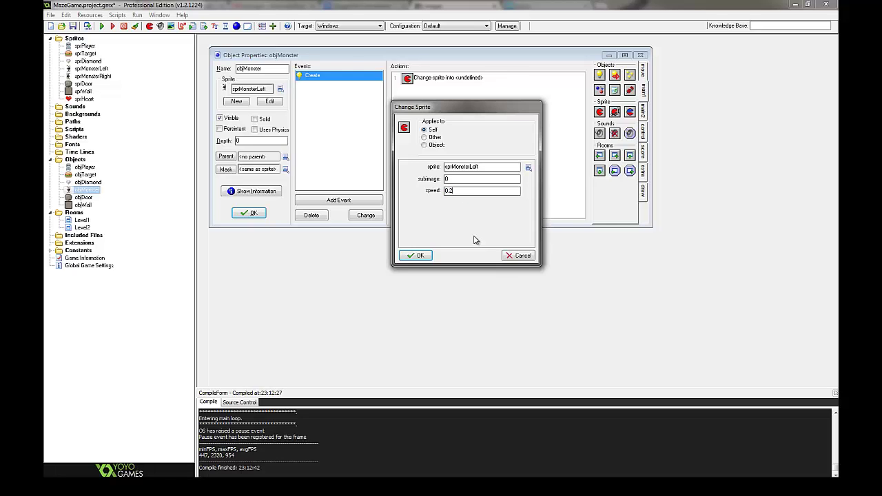
{"action": "left_click", "coordinate": [420, 255]}
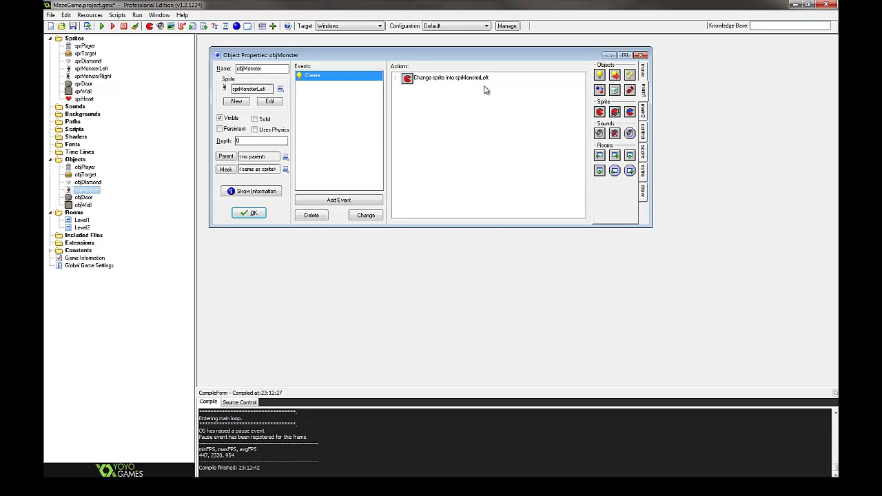
Add a Move Fixed action to objMonster's Create event, applied to self, heading left at speed 6.
{"action": "left_click", "coordinate": [643, 76]}
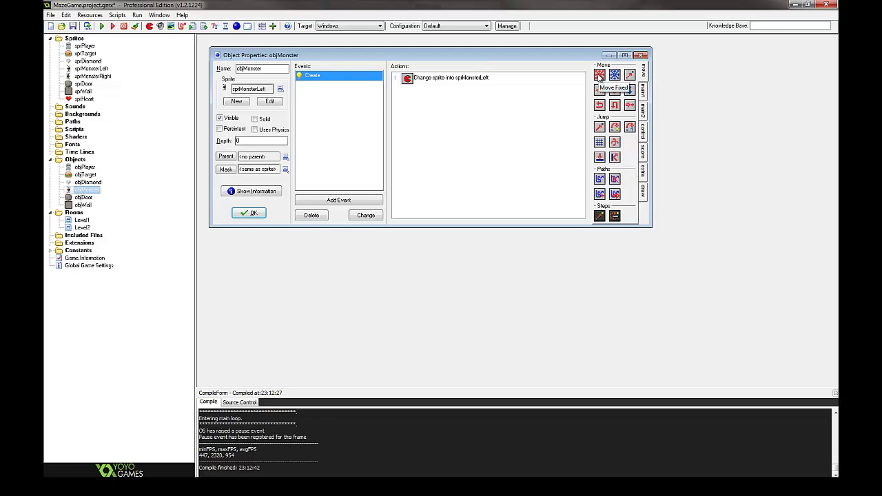
{"action": "left_click_drag", "start_coordinate": [601, 78], "coordinate": [464, 131]}
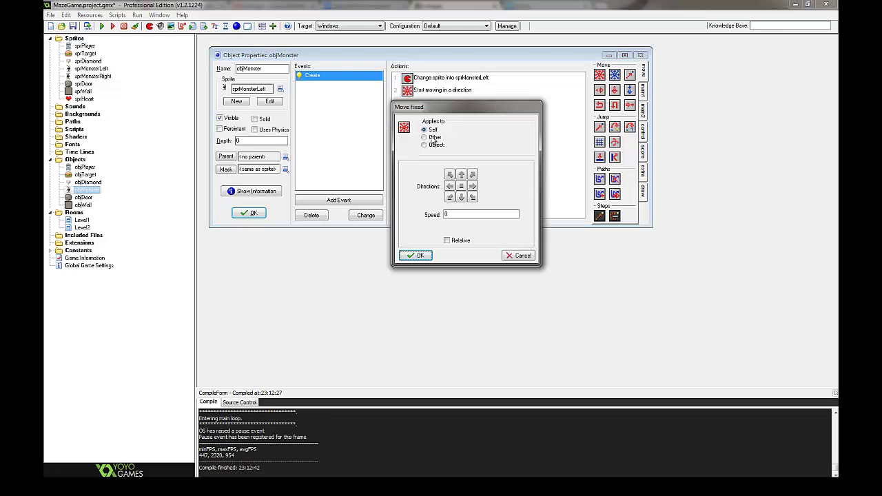
{"action": "left_click", "coordinate": [449, 186]}
{"action": "double_click", "coordinate": [458, 214]}
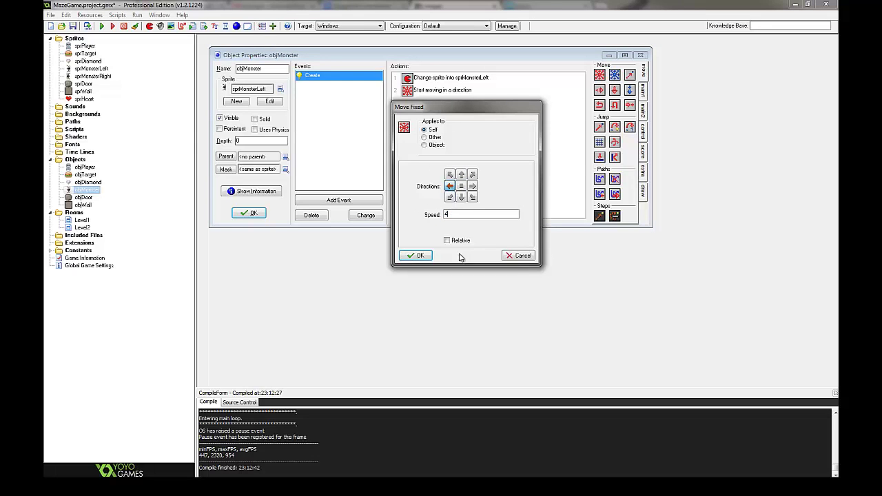
{"action": "left_click", "coordinate": [420, 256]}
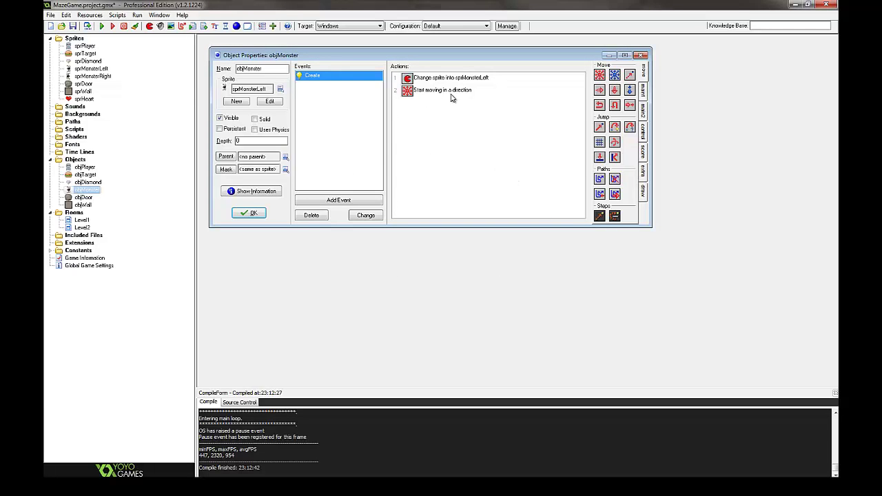
Add a collision event with objWall to objMonster and give it a Reverse Horizontal action applied to self.
{"action": "left_click", "coordinate": [355, 204]}
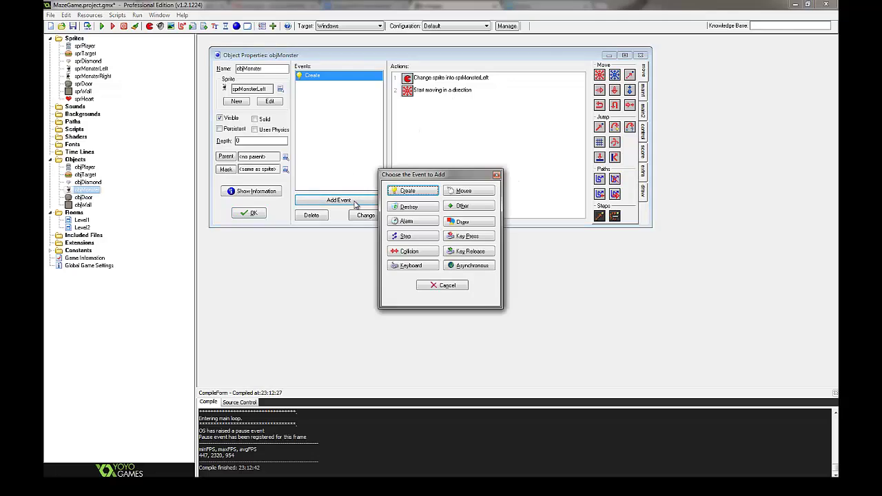
{"action": "left_click", "coordinate": [422, 251]}
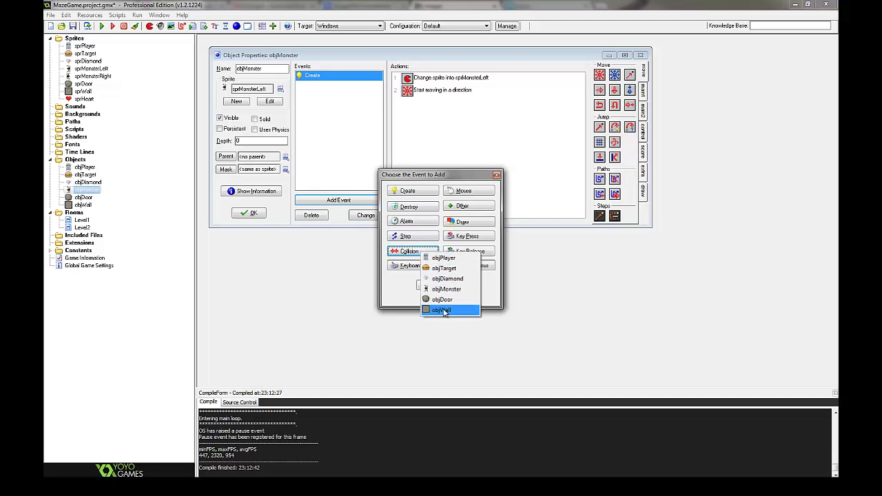
{"action": "left_click", "coordinate": [454, 311]}
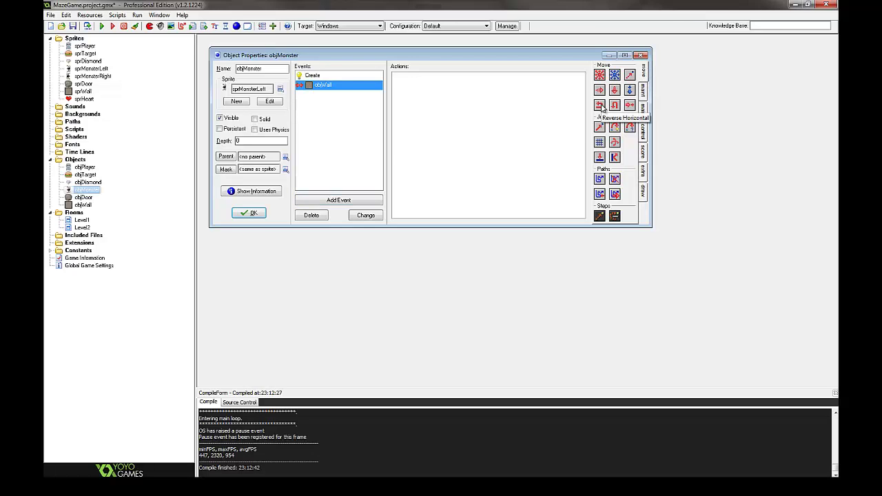
{"action": "left_click_drag", "start_coordinate": [602, 108], "coordinate": [466, 97]}
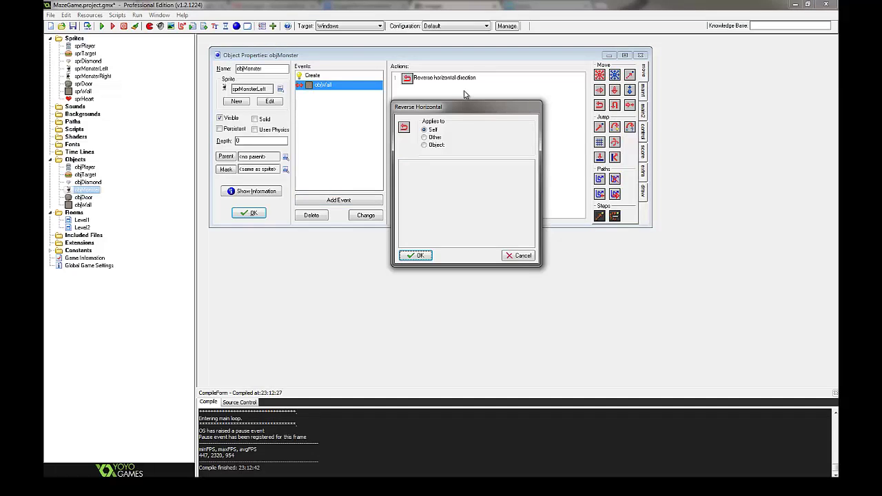
{"action": "left_click", "coordinate": [417, 257]}
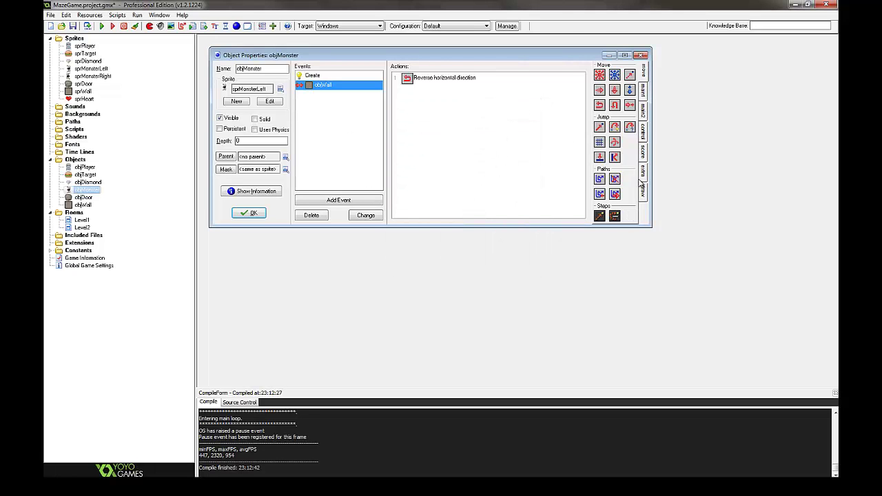
Add a Test Variable action to the objWall collision event, checking whether hspeed is greater than 0.
{"action": "left_click", "coordinate": [643, 132]}
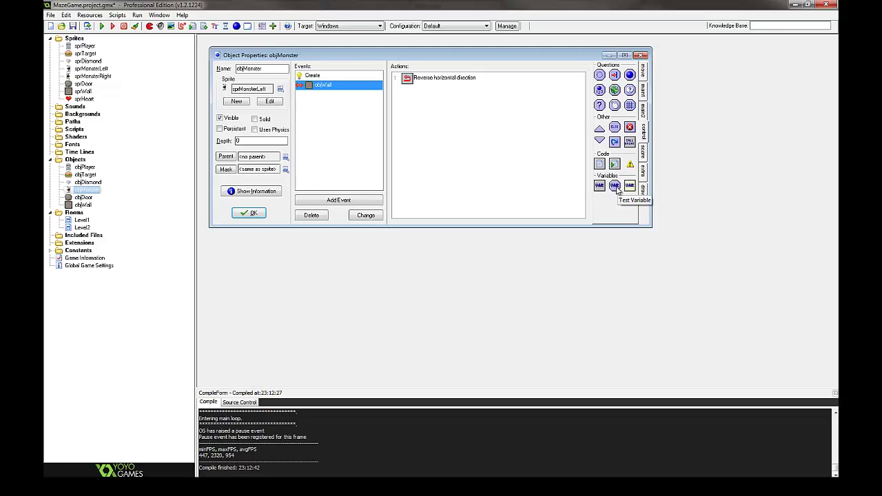
{"action": "left_click_drag", "start_coordinate": [616, 186], "coordinate": [491, 161]}
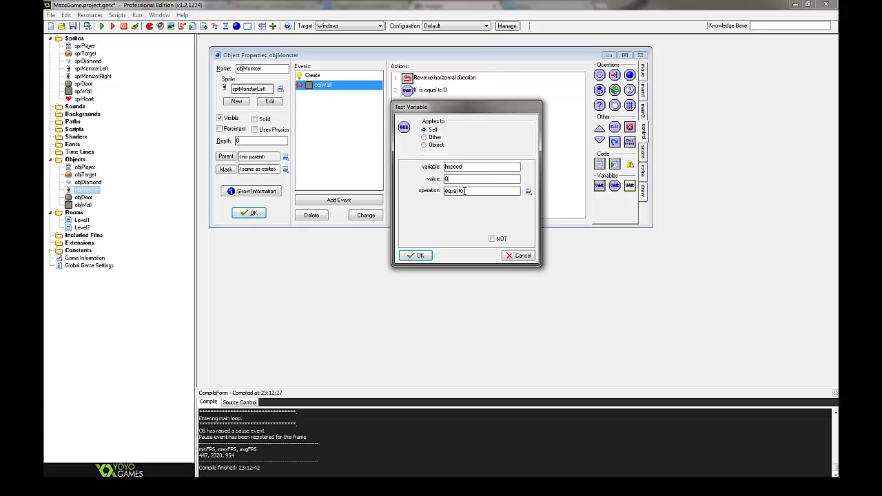
{"action": "left_click", "coordinate": [464, 191]}
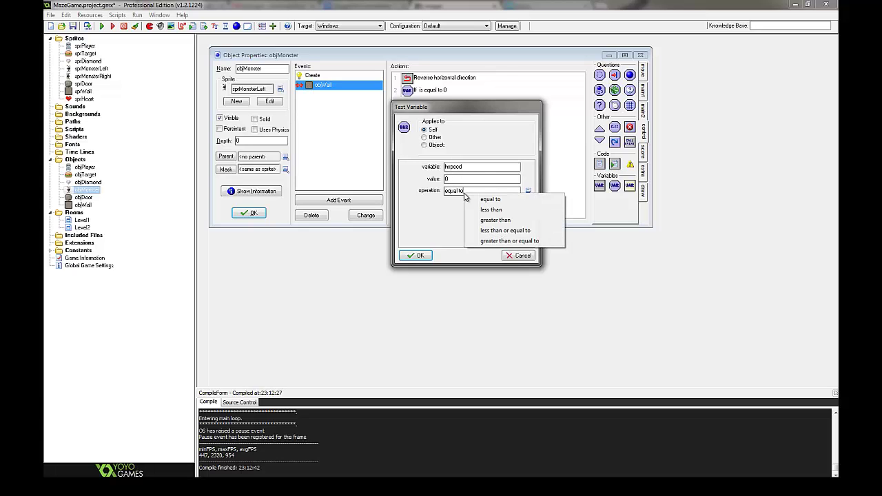
{"action": "left_click", "coordinate": [491, 221]}
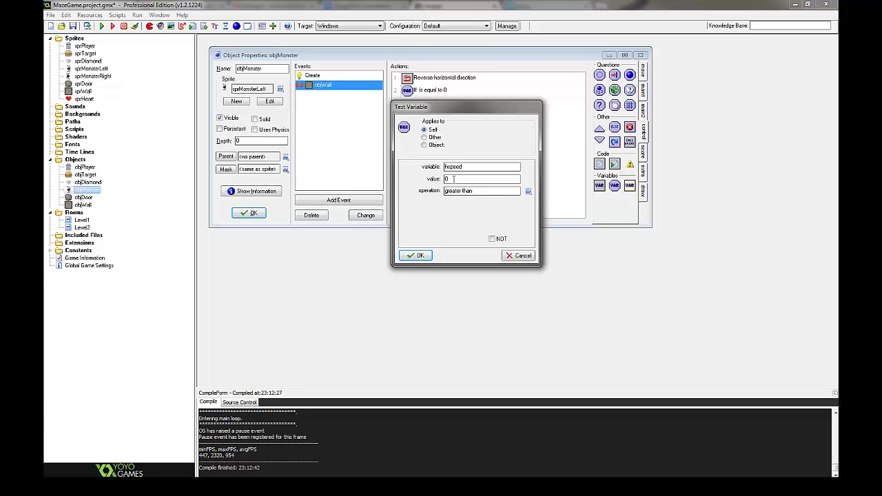
{"action": "left_click", "coordinate": [419, 257]}
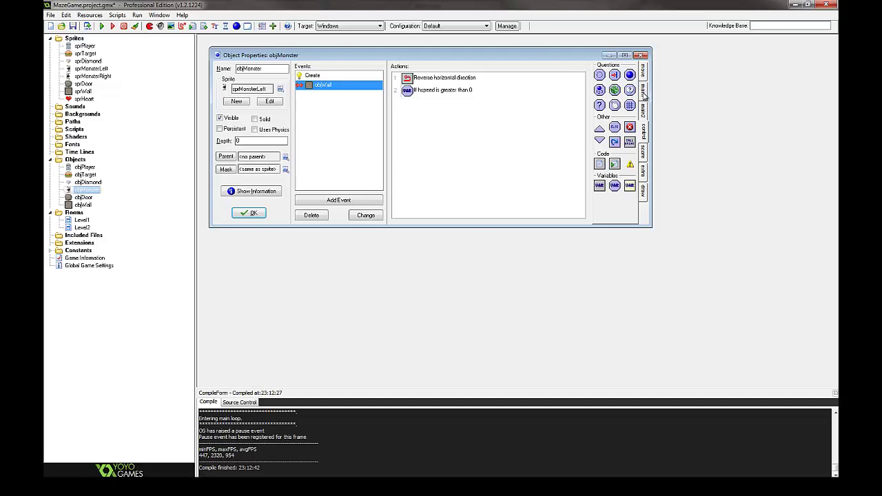
Add a Change Sprite action below the hspeed test, using sprMonsterRight with subimage 0 and speed 0.2.
{"action": "left_click", "coordinate": [644, 96]}
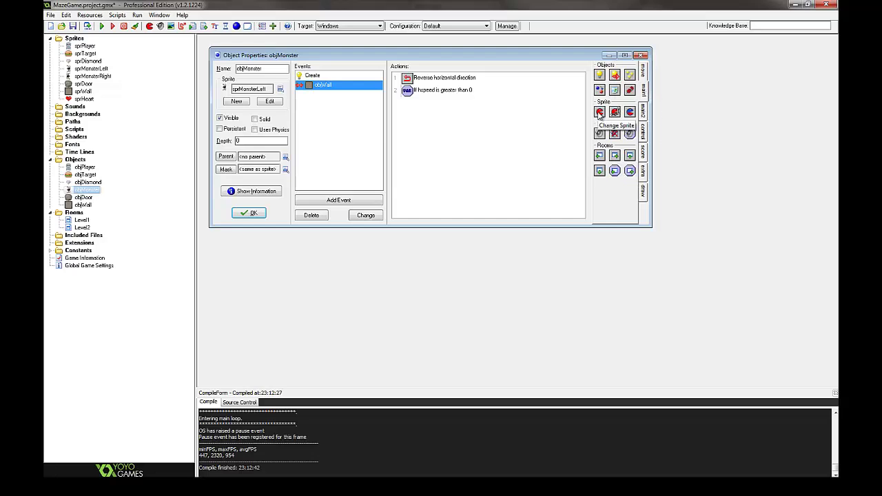
{"action": "left_click_drag", "start_coordinate": [601, 113], "coordinate": [459, 117]}
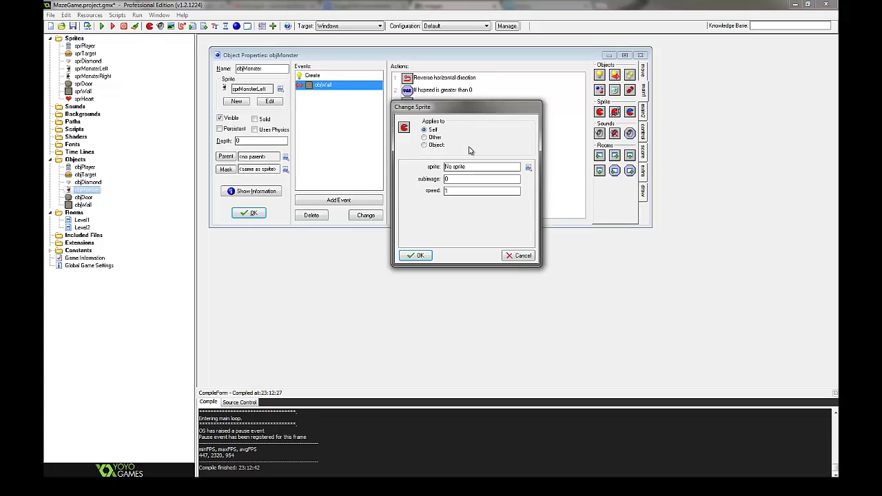
{"action": "left_click", "coordinate": [479, 167]}
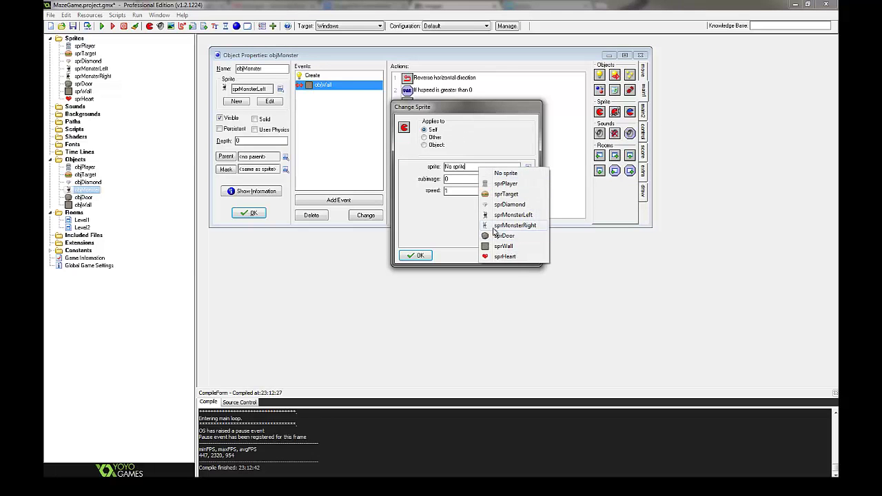
{"action": "left_click", "coordinate": [538, 228]}
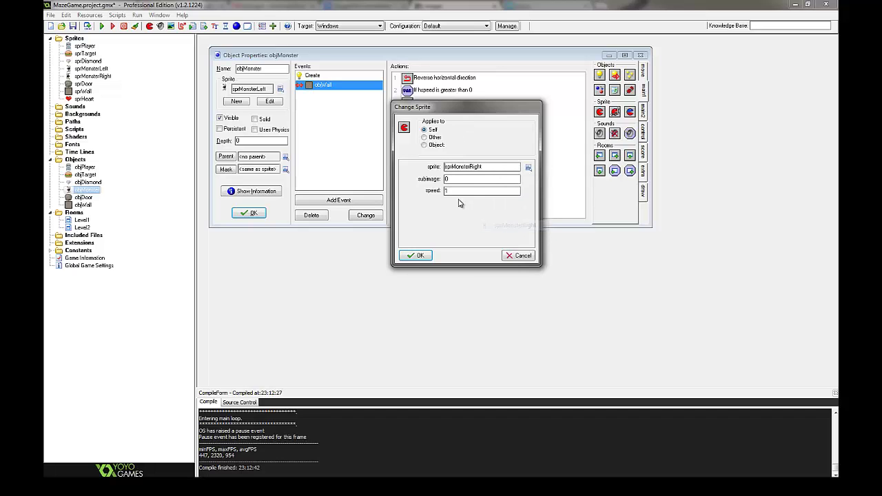
{"action": "double_click", "coordinate": [460, 191]}
{"action": "left_click", "coordinate": [415, 256]}
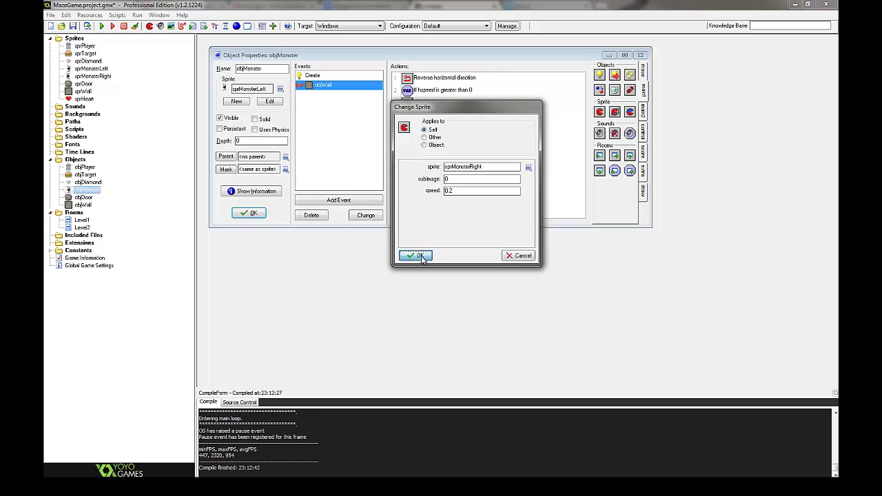
Add an Else action followed by a Change Sprite action using sprMonsterLeft with subimage 0, and accept the objMonster properties.
{"action": "left_click", "coordinate": [645, 134]}
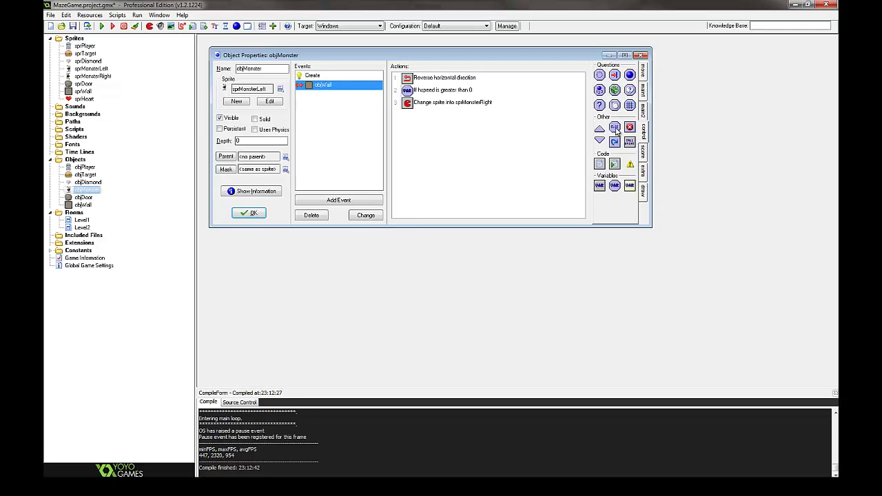
{"action": "left_click_drag", "start_coordinate": [615, 130], "coordinate": [470, 152]}
{"action": "left_click", "coordinate": [644, 90]}
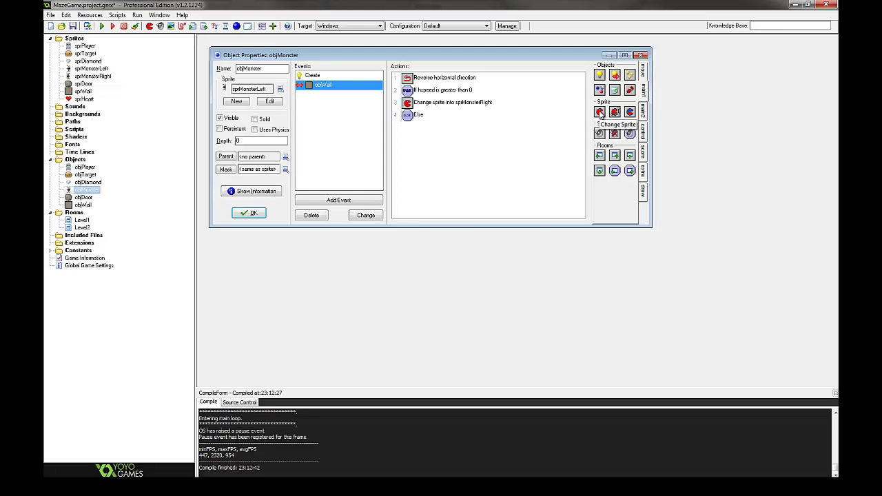
{"action": "left_click_drag", "start_coordinate": [601, 114], "coordinate": [442, 180]}
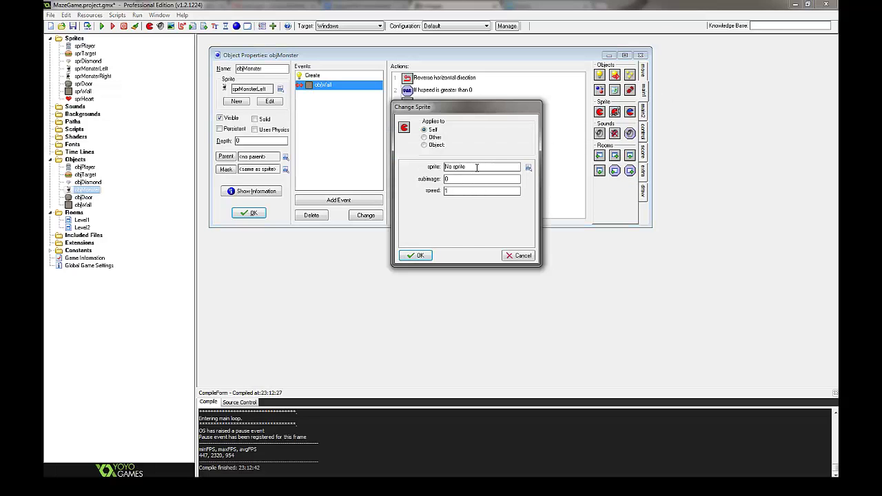
{"action": "left_click", "coordinate": [477, 167]}
{"action": "left_click", "coordinate": [513, 217]}
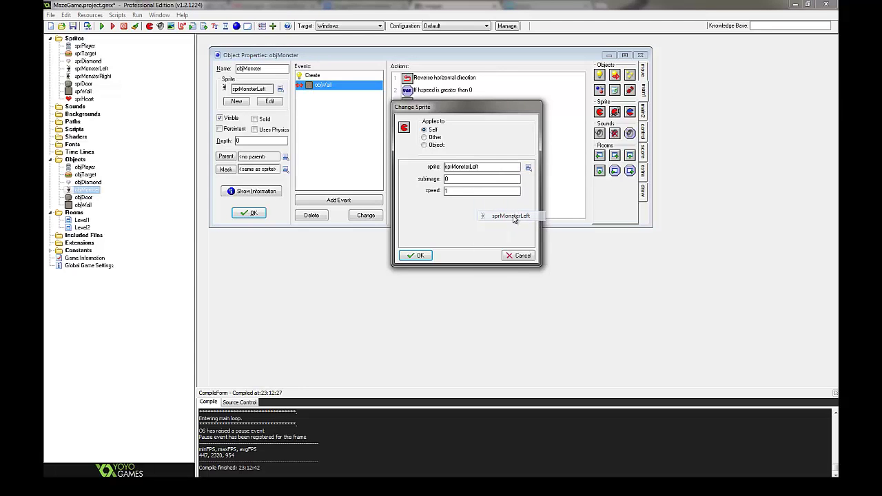
{"action": "key", "text": "Tab"}
{"action": "left_click", "coordinate": [418, 255]}
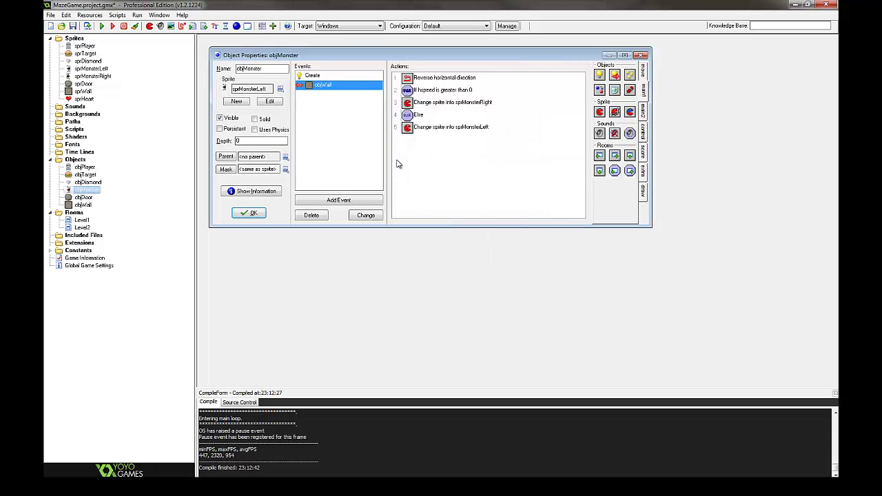
{"action": "left_click", "coordinate": [248, 215]}
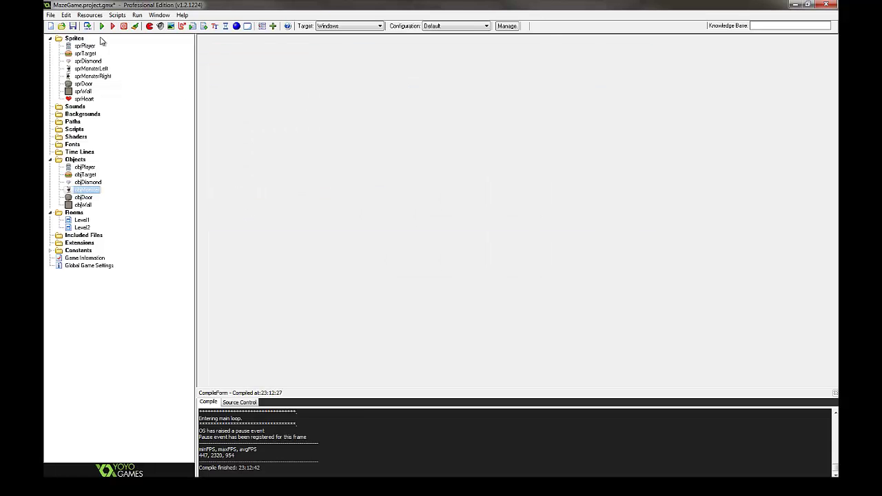
Run the game, steer the player along the upper corridor near the monster to check the monsters' movement, and close the game.
{"action": "left_click", "coordinate": [101, 25]}
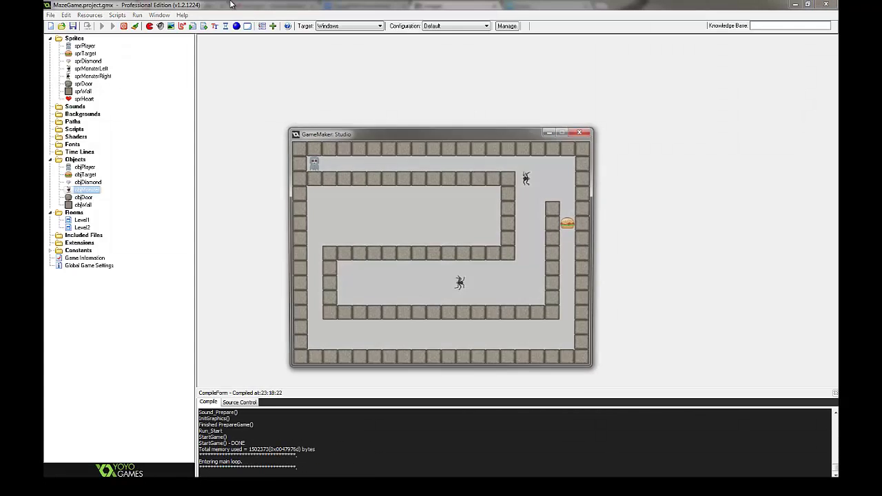
{"action": "key", "text": "Right"}
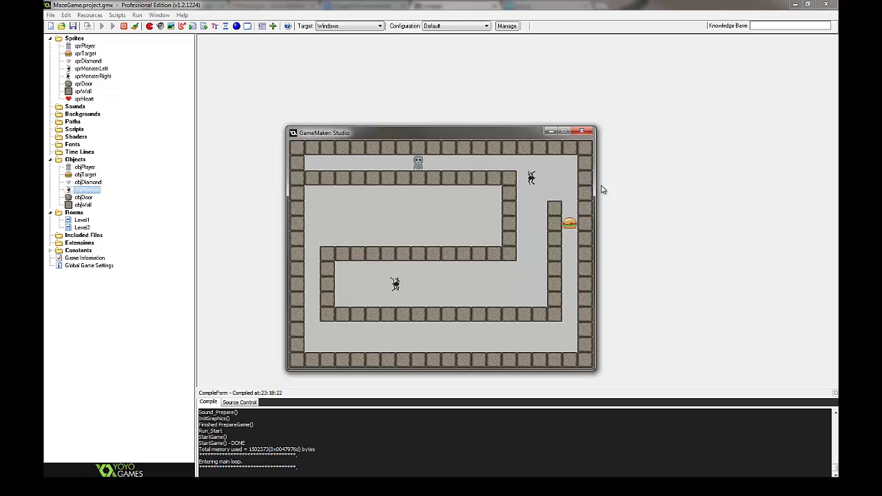
{"action": "key", "text": "Right"}
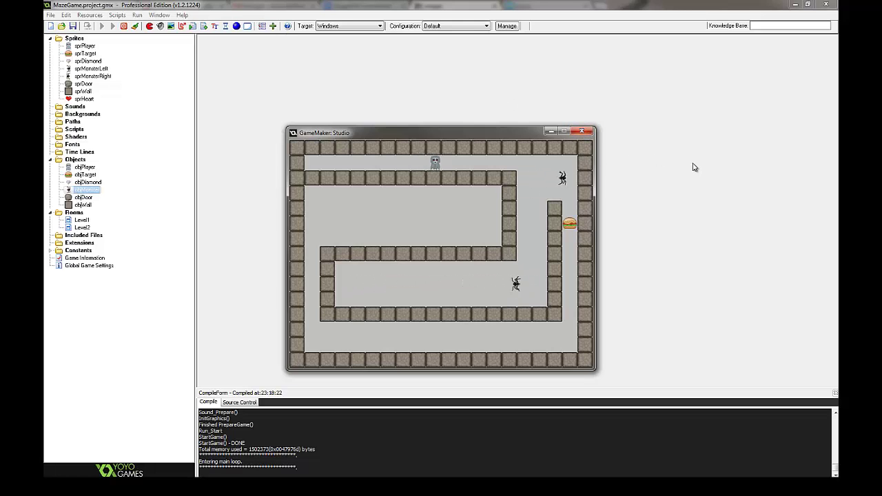
{"action": "key", "text": "Right"}
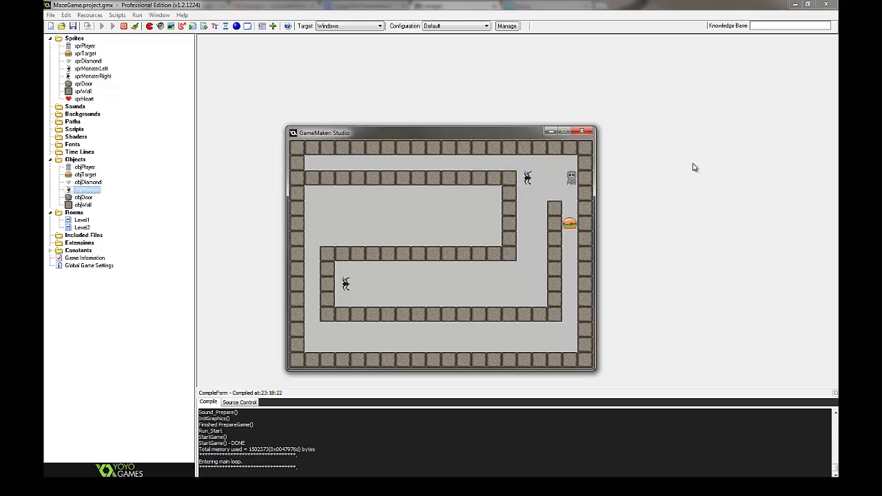
{"action": "key", "text": "Up"}
{"action": "key", "text": "Down"}
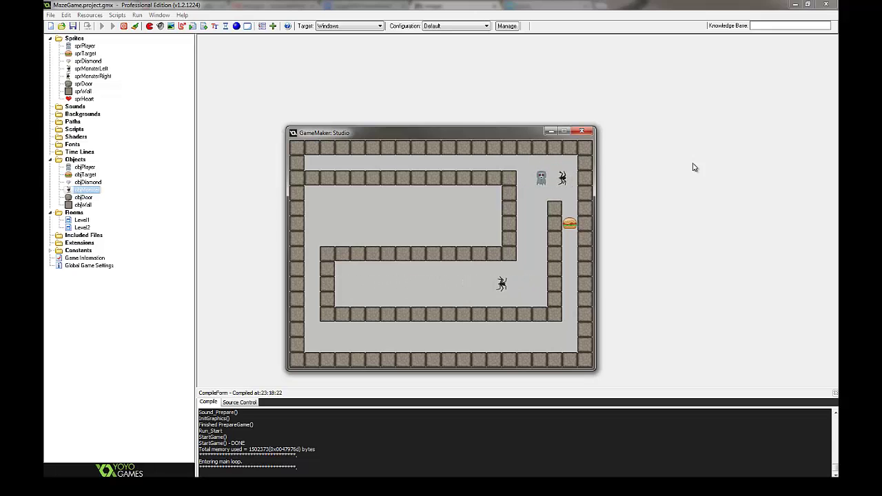
{"action": "left_click", "coordinate": [583, 132]}
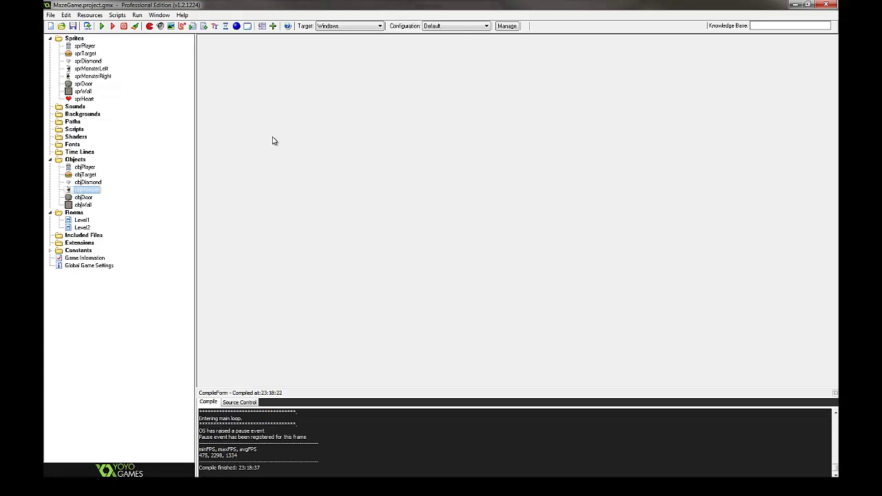
Add a collision event with objMonster to objPlayer.
{"action": "double_click", "coordinate": [84, 169]}
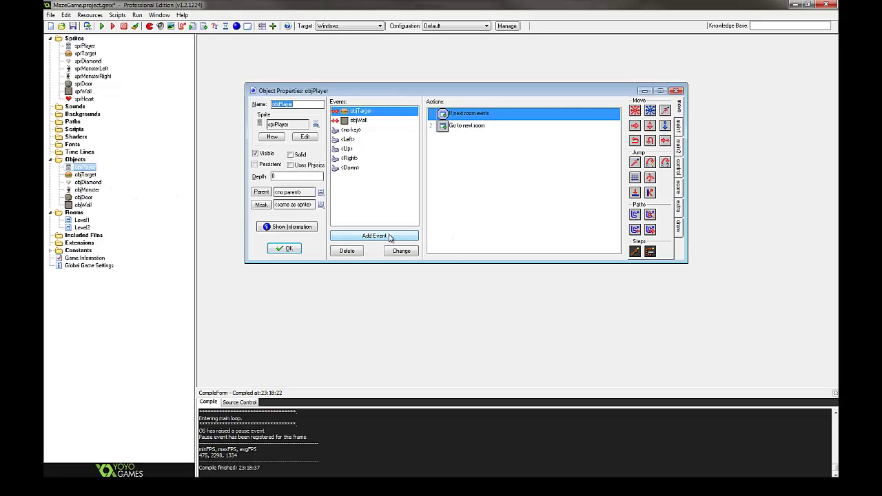
{"action": "left_click", "coordinate": [391, 238]}
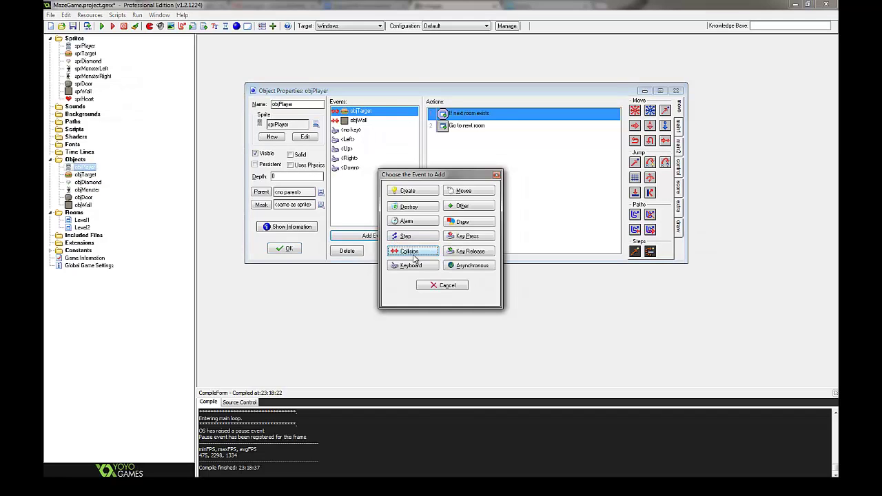
{"action": "left_click", "coordinate": [419, 252]}
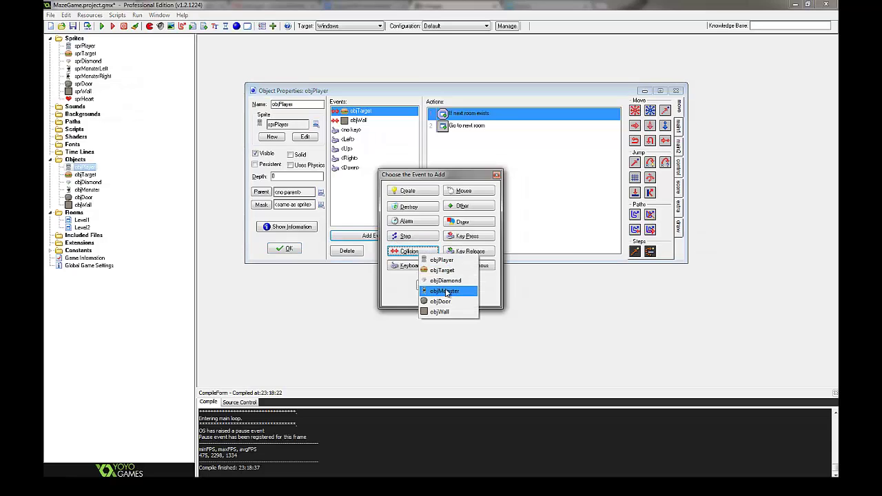
{"action": "left_click", "coordinate": [445, 290]}
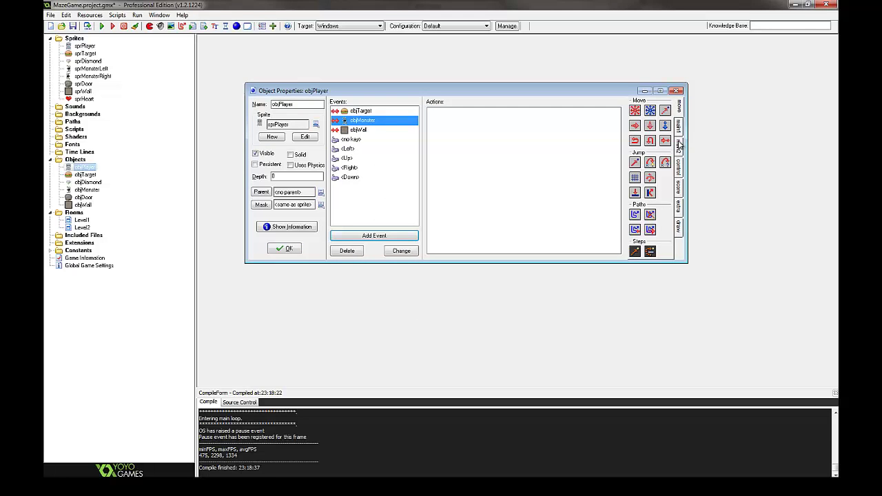
Add a Jump to Start action applied to Self in the objMonster collision event and accept the objPlayer properties.
{"action": "left_click", "coordinate": [683, 109]}
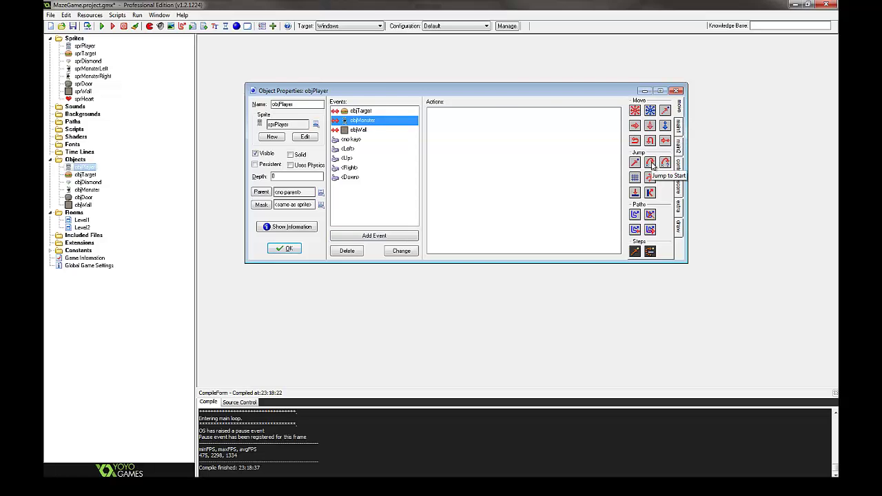
{"action": "left_click_drag", "start_coordinate": [653, 165], "coordinate": [503, 153]}
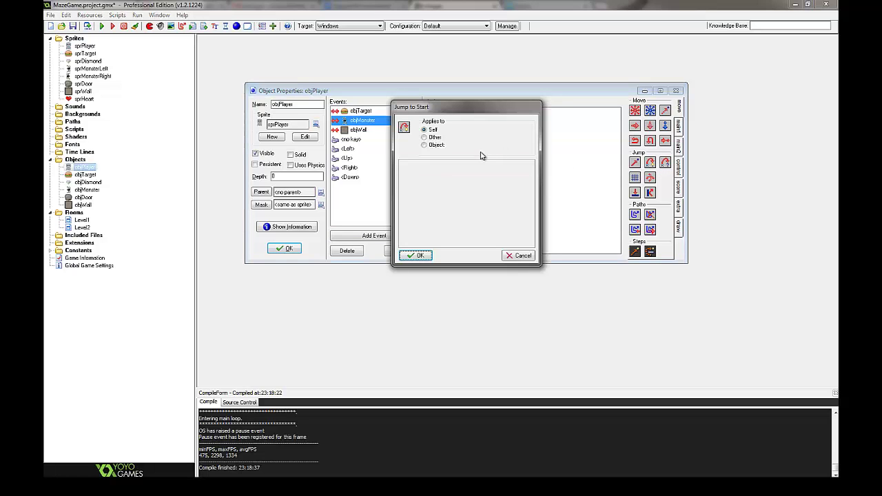
{"action": "left_click", "coordinate": [416, 255]}
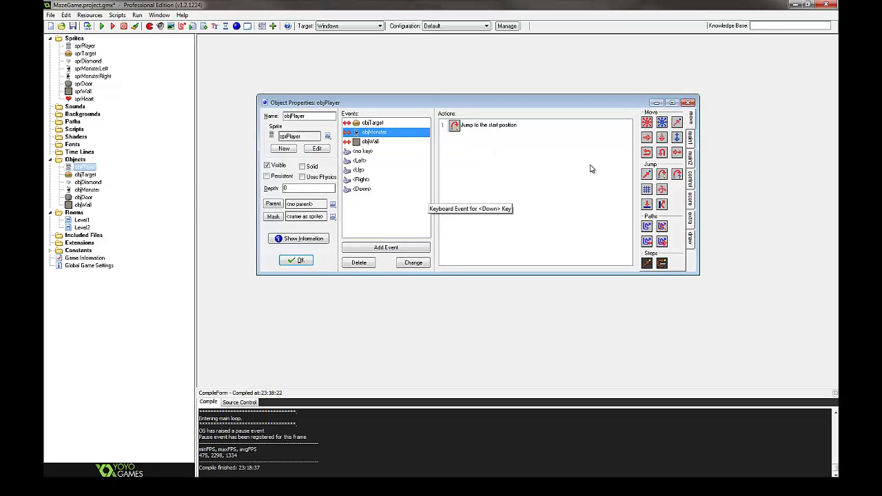
{"action": "left_click", "coordinate": [295, 261]}
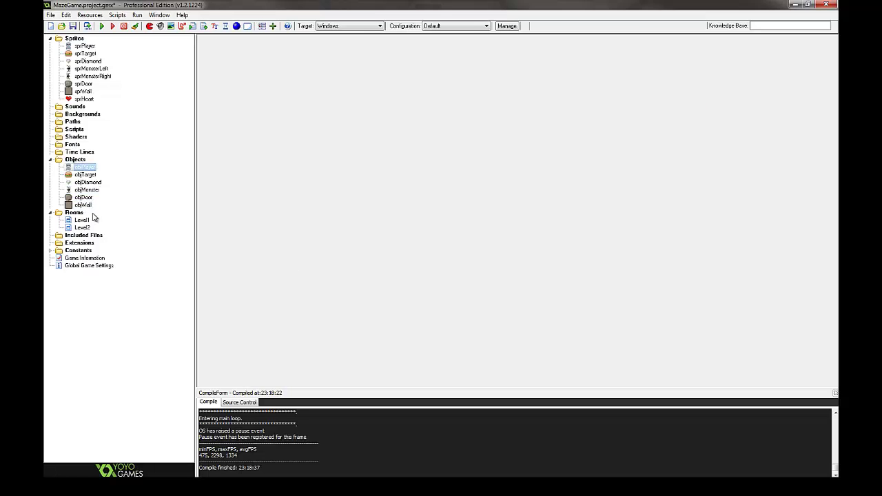
Place an objDoor instance in Level1 on the cell directly above the burger target and accept the room.
{"action": "double_click", "coordinate": [82, 220]}
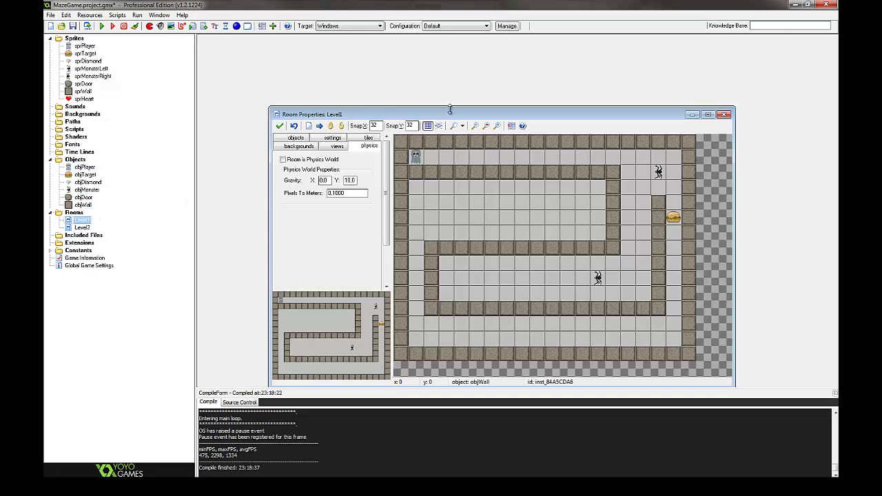
{"action": "left_click_drag", "start_coordinate": [453, 115], "coordinate": [398, 78]}
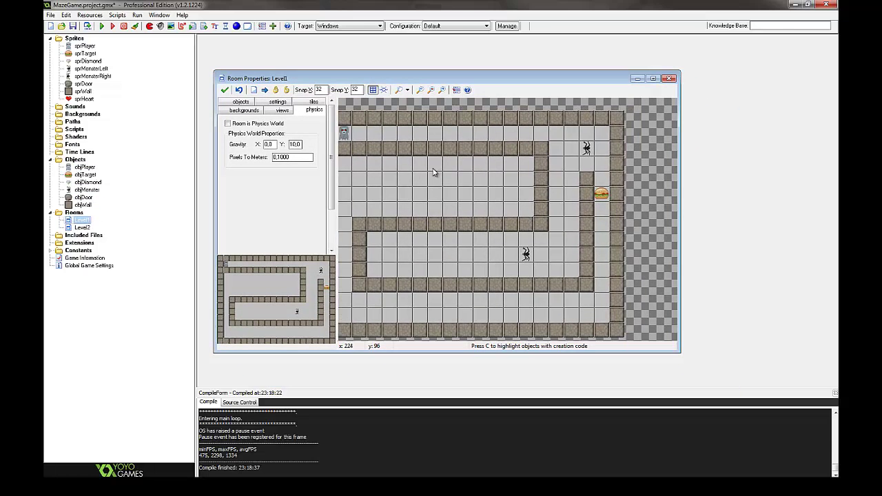
{"action": "left_click", "coordinate": [236, 103]}
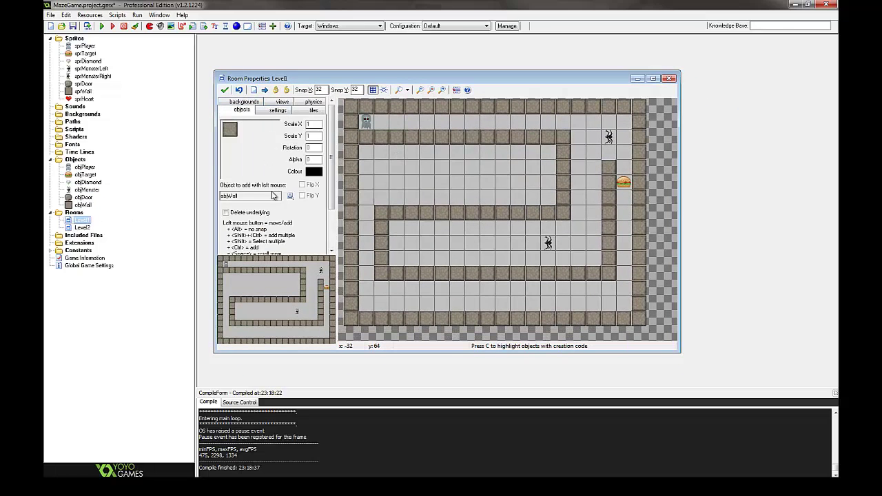
{"action": "left_click", "coordinate": [243, 200]}
{"action": "left_click", "coordinate": [278, 247]}
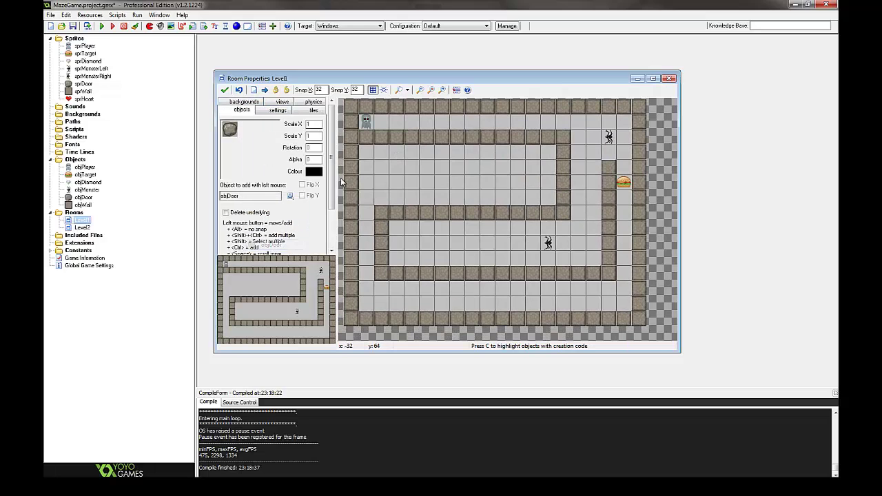
{"action": "left_click", "coordinate": [624, 167]}
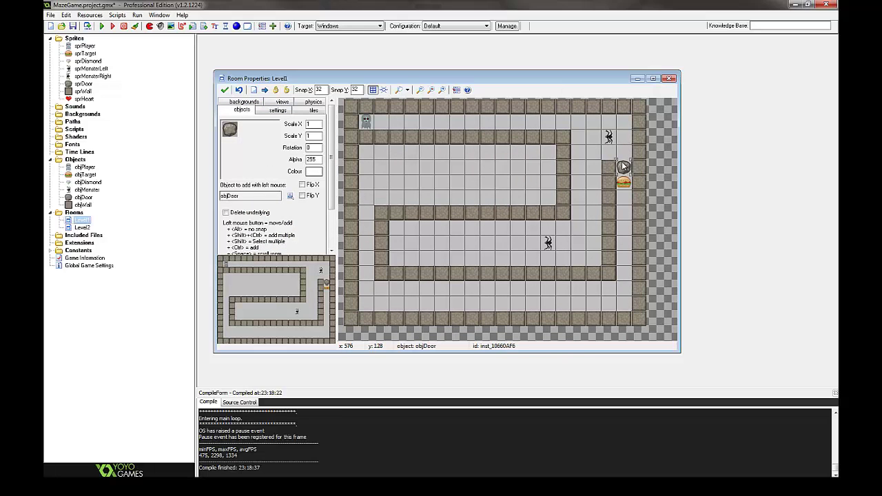
{"action": "scroll", "coordinate": [628, 185], "scroll_direction": "up", "scroll_amount": 1}
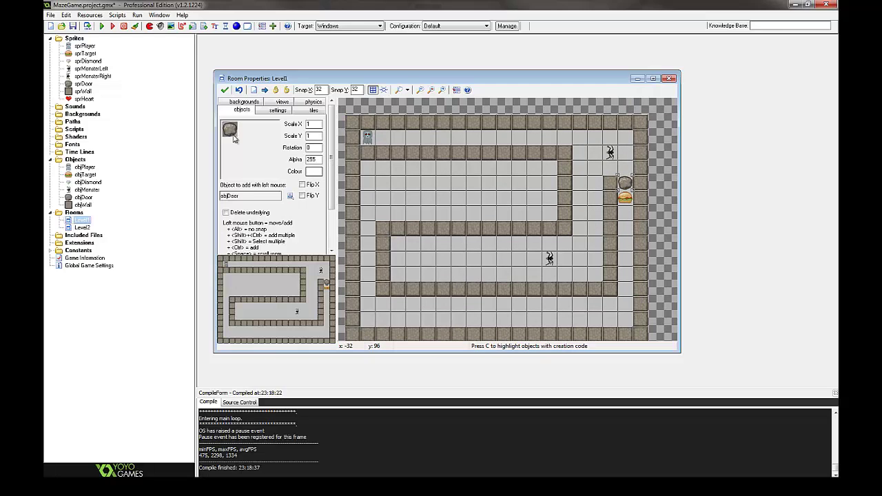
{"action": "left_click", "coordinate": [224, 91]}
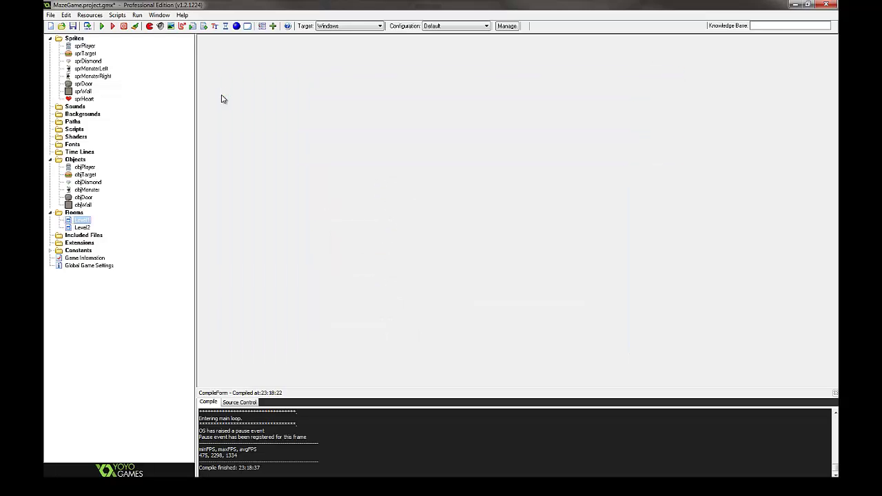
Set objWall as the parent of objDoor and accept the object properties.
{"action": "double_click", "coordinate": [84, 198]}
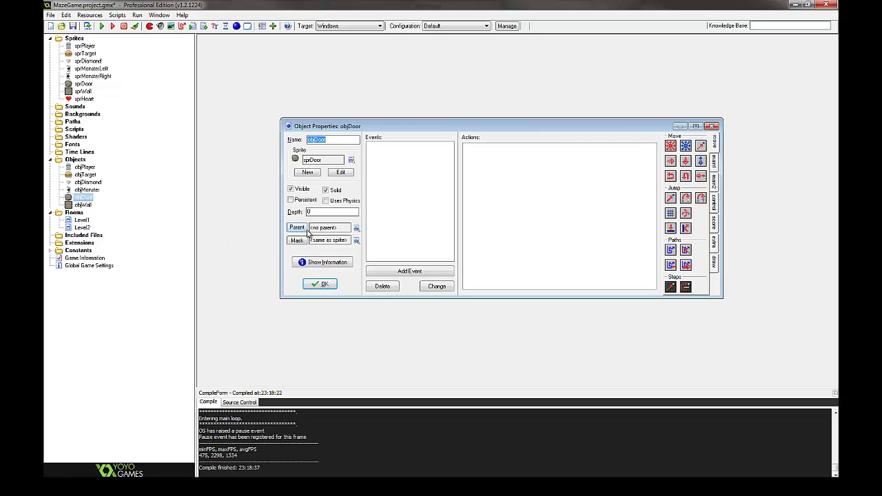
{"action": "left_click", "coordinate": [356, 228]}
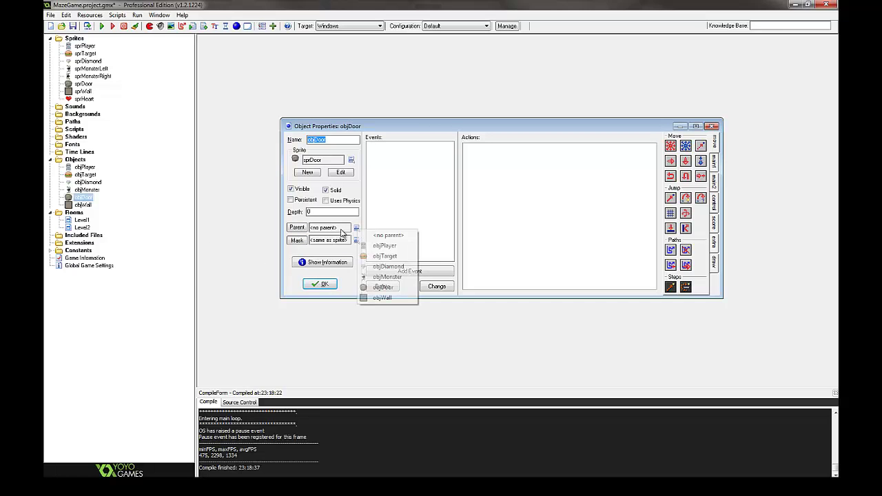
{"action": "left_click", "coordinate": [381, 298]}
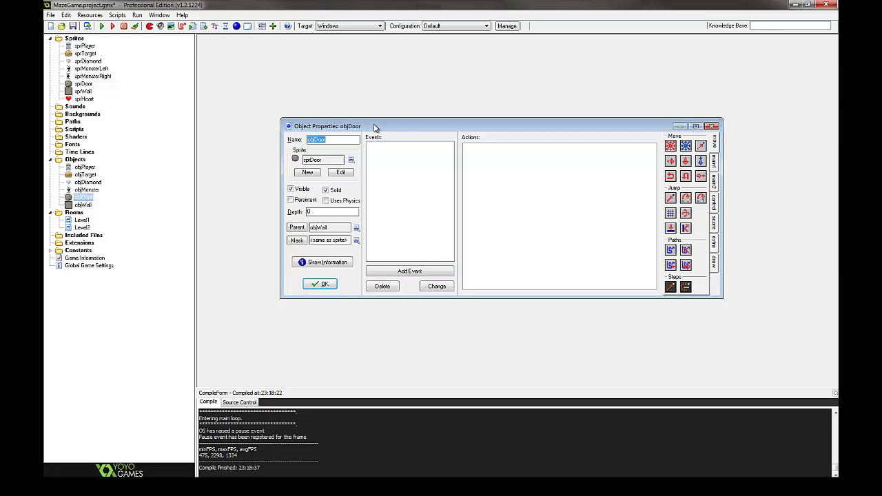
{"action": "left_click", "coordinate": [323, 286]}
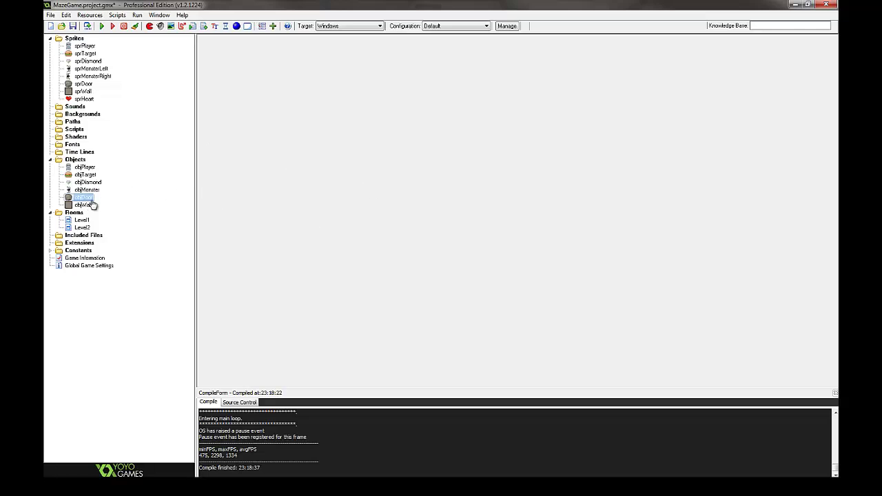
Place three objDiamond instances in Level1: in the upper corridor, beside the upper monster, and in the passage below it, then accept the room.
{"action": "double_click", "coordinate": [83, 221]}
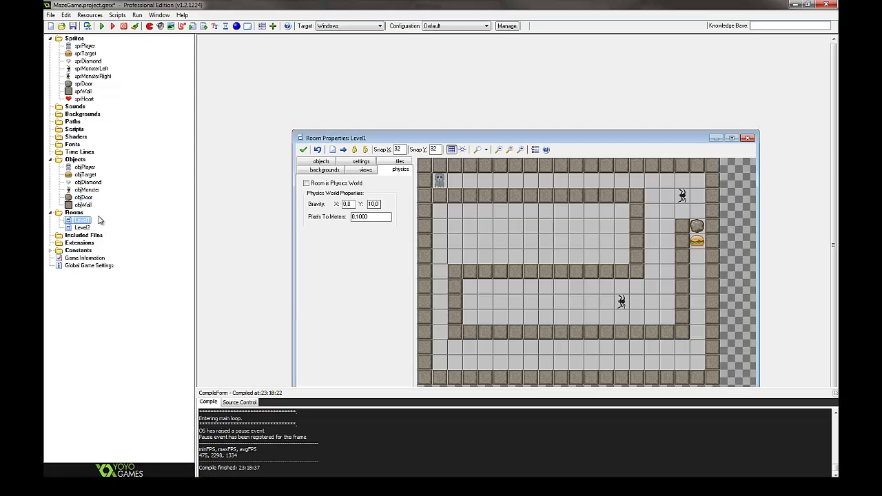
{"action": "left_click_drag", "start_coordinate": [465, 141], "coordinate": [413, 88]}
{"action": "left_click", "coordinate": [271, 113]}
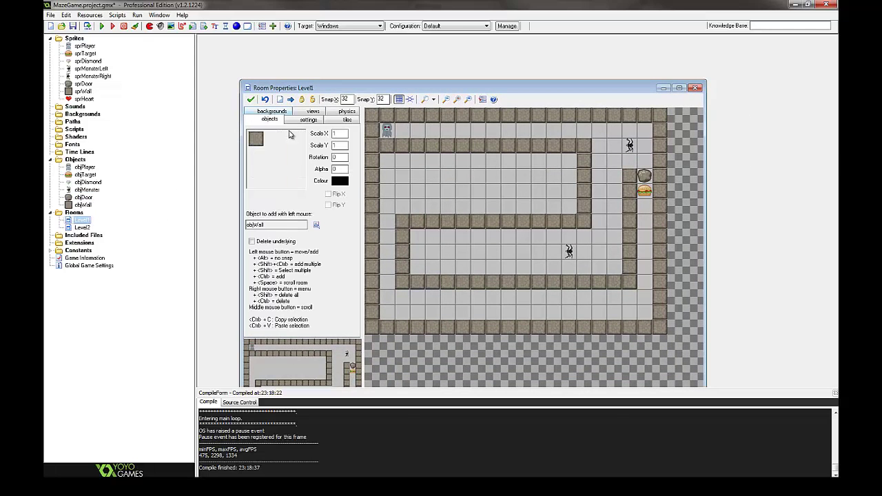
{"action": "left_click", "coordinate": [269, 230]}
{"action": "mouse_move", "coordinate": [274, 234]}
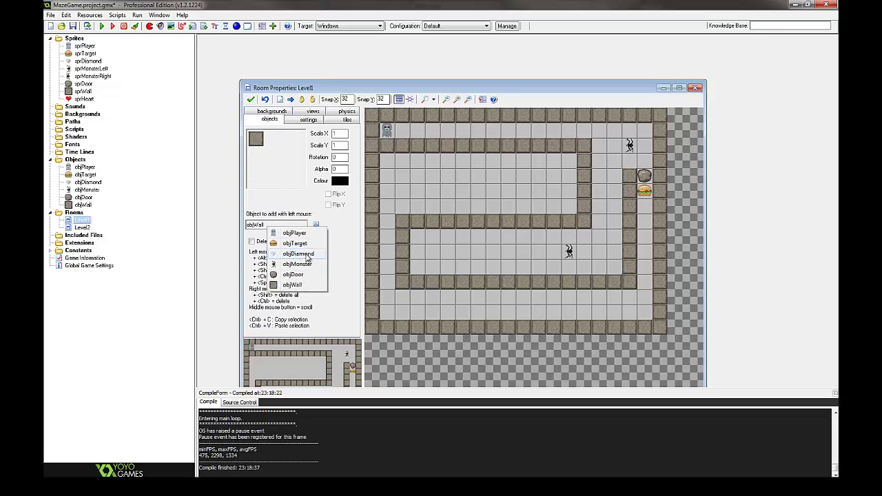
{"action": "left_click", "coordinate": [304, 258]}
{"action": "left_click", "coordinate": [502, 135]}
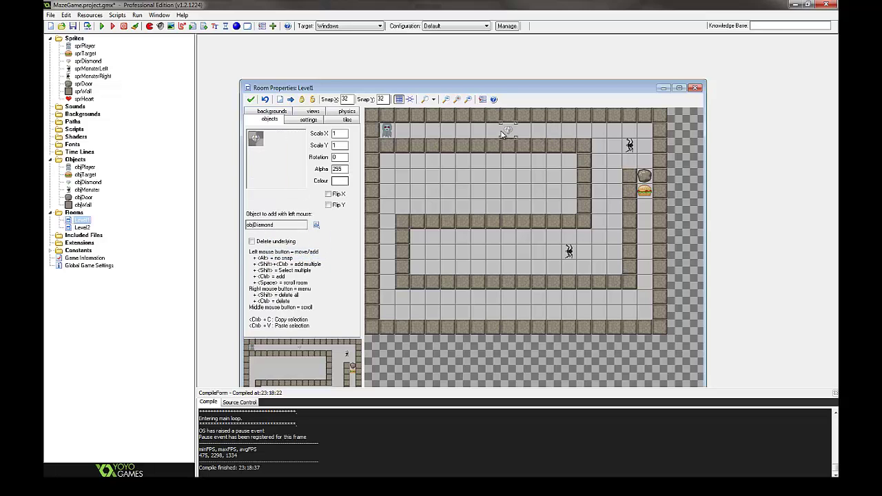
{"action": "left_click", "coordinate": [646, 152]}
{"action": "left_click", "coordinate": [615, 180]}
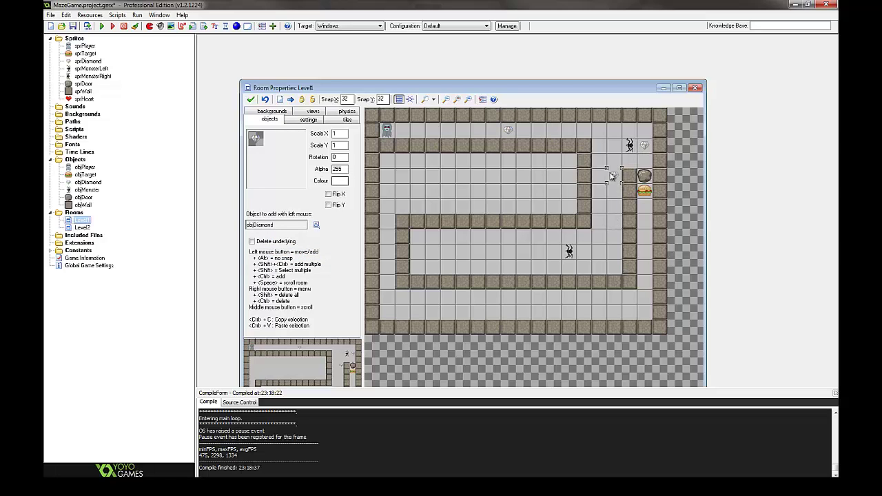
{"action": "left_click", "coordinate": [251, 100]}
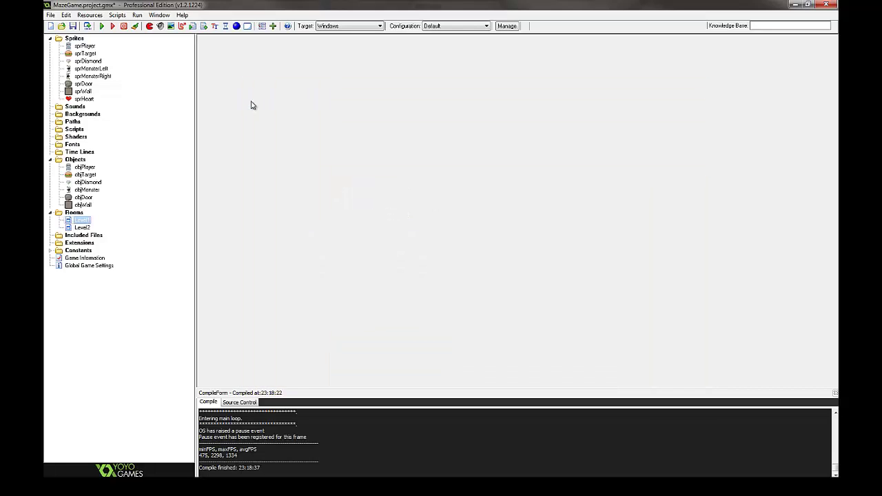
Give objDiamond a collision event with objPlayer containing a Destroy Instance action applied to Self, and accept the object.
{"action": "double_click", "coordinate": [88, 185]}
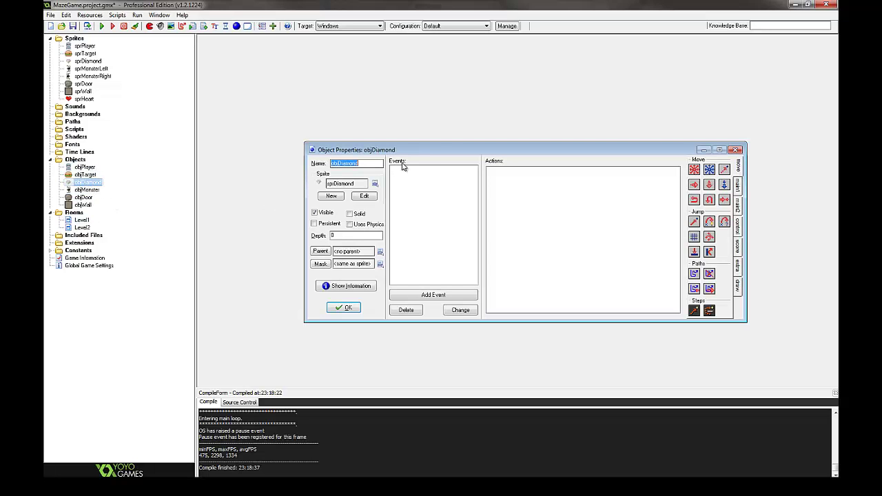
{"action": "left_click", "coordinate": [391, 257]}
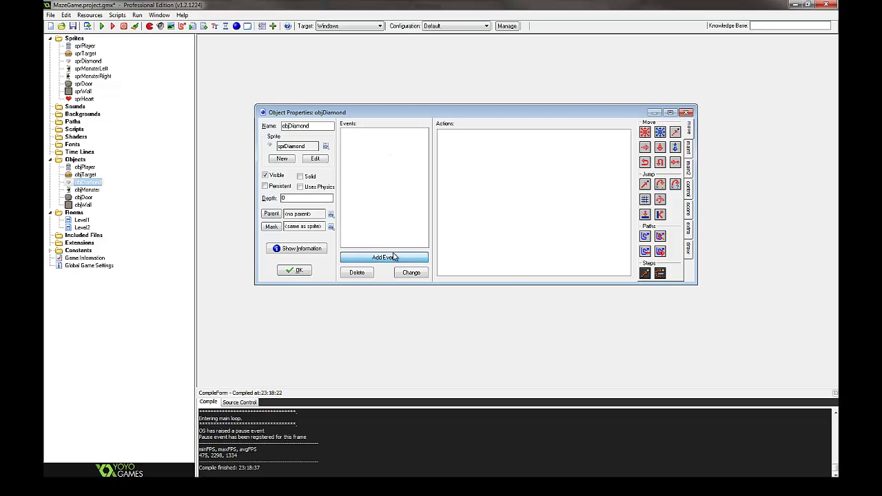
{"action": "left_click", "coordinate": [422, 252]}
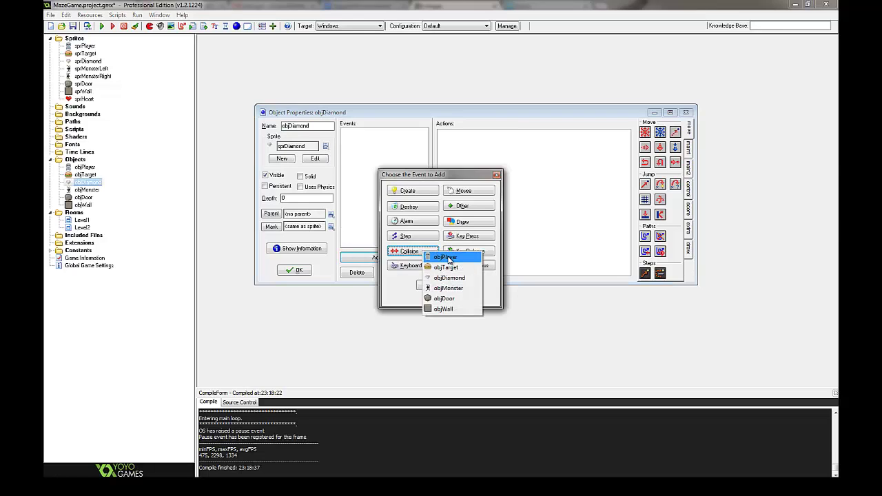
{"action": "left_click", "coordinate": [449, 259]}
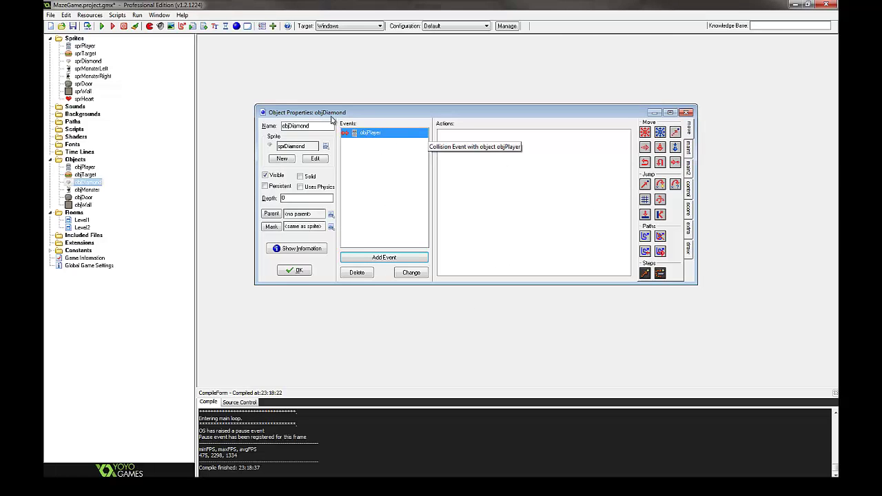
{"action": "left_click", "coordinate": [689, 147]}
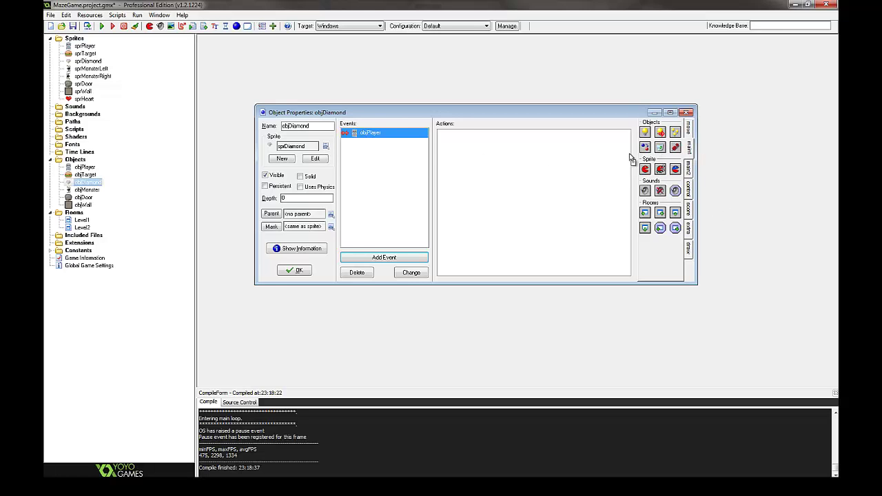
{"action": "left_click_drag", "start_coordinate": [661, 148], "coordinate": [496, 175]}
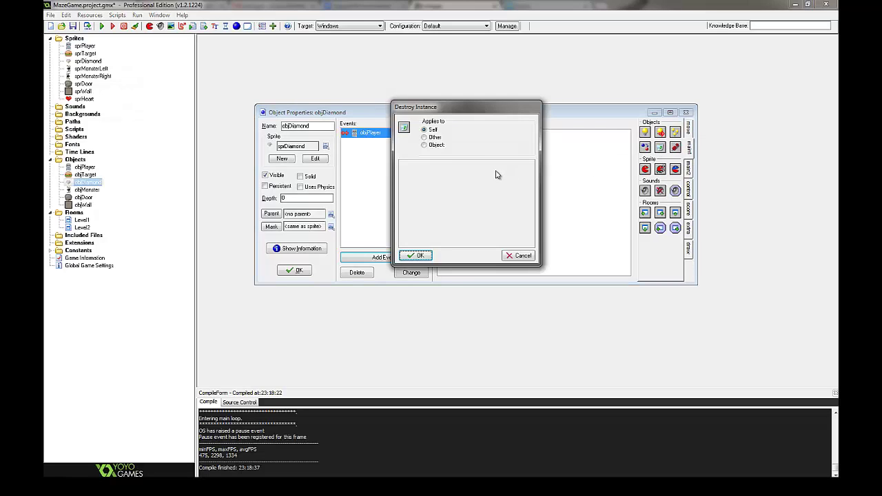
{"action": "left_click", "coordinate": [422, 256]}
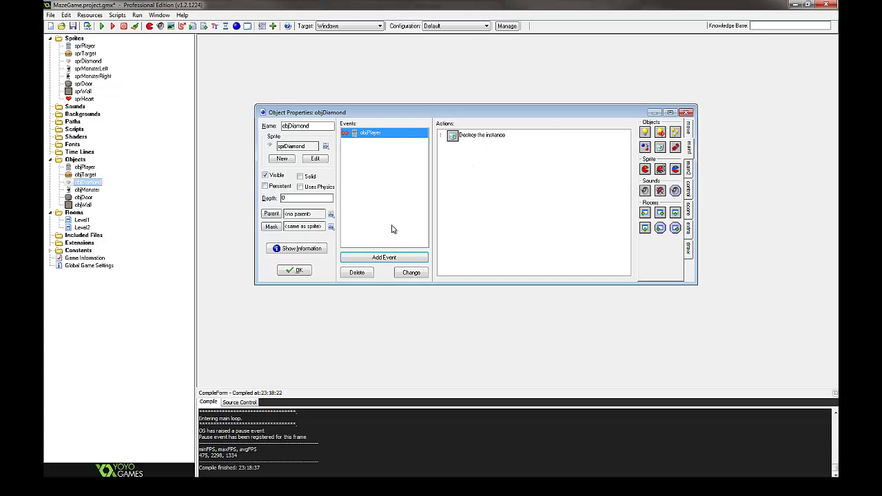
{"action": "left_click", "coordinate": [298, 271]}
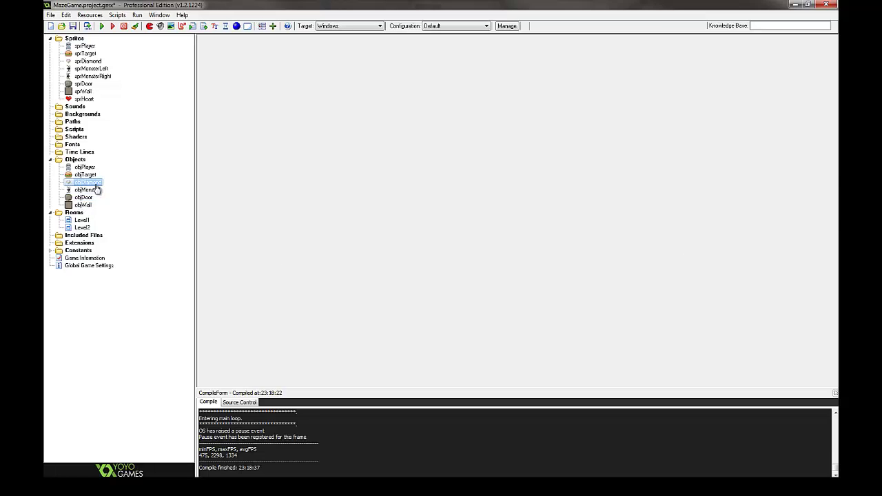
Add a normal Step event to objDoor.
{"action": "double_click", "coordinate": [84, 197]}
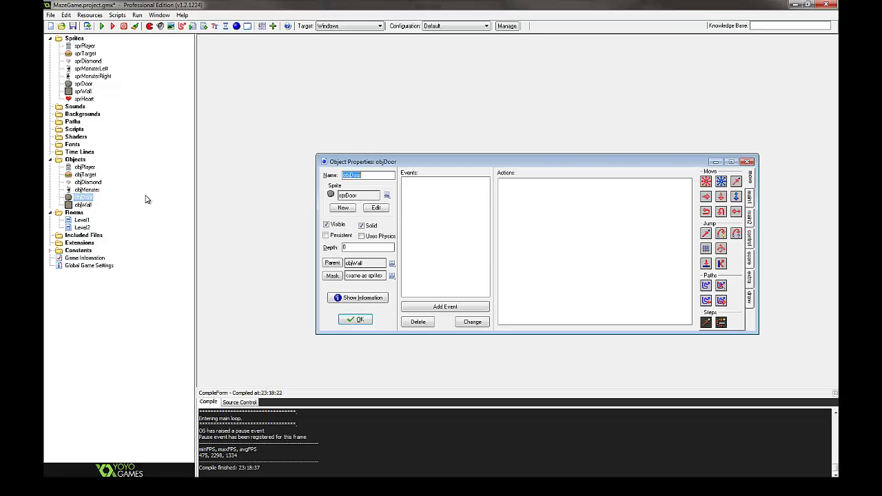
{"action": "left_click_drag", "start_coordinate": [451, 167], "coordinate": [392, 117]}
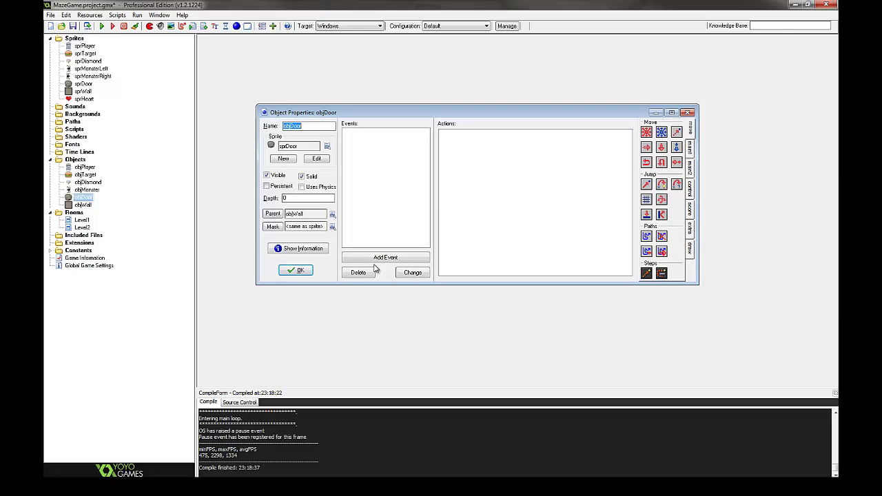
{"action": "left_click", "coordinate": [393, 258]}
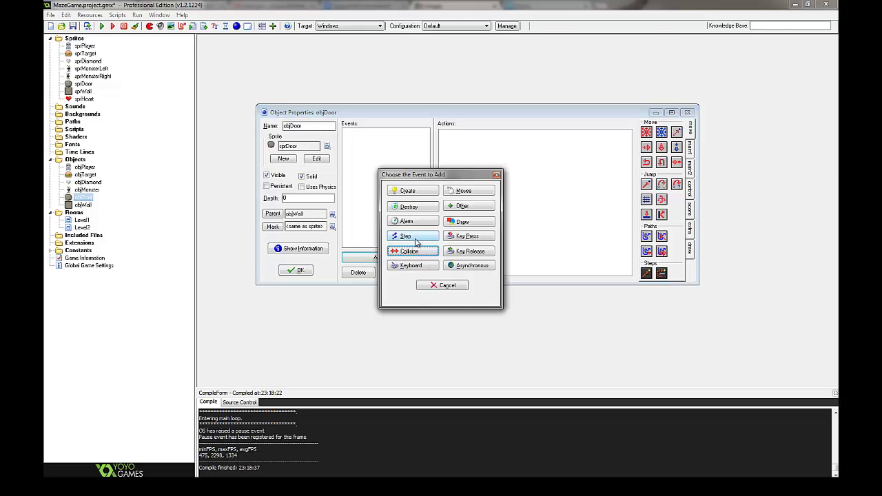
{"action": "left_click", "coordinate": [423, 237]}
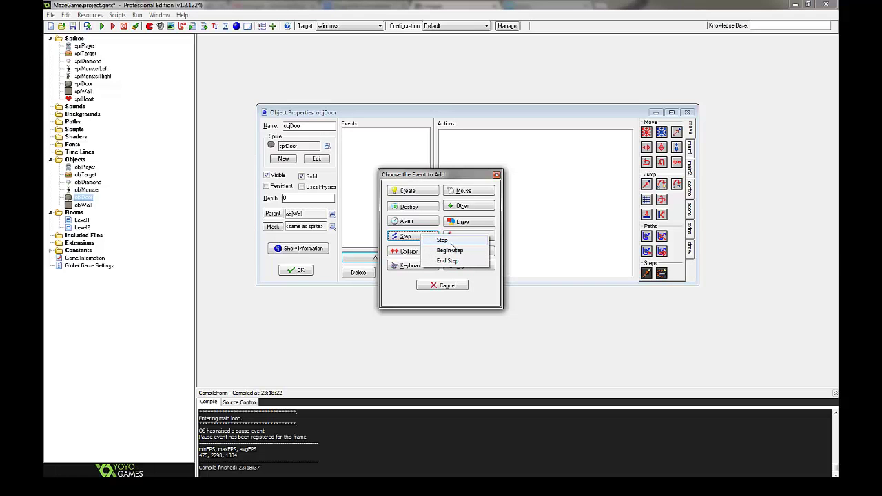
{"action": "left_click", "coordinate": [449, 241]}
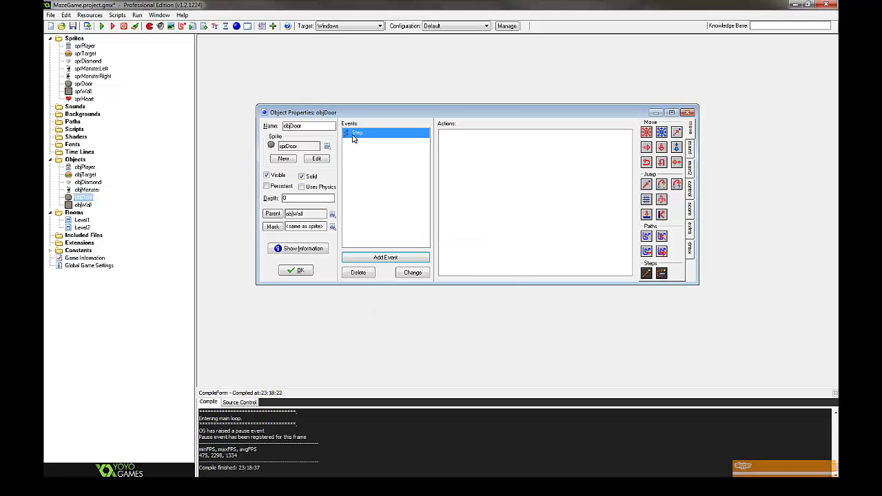
Add a Test Instance Count action to objDoor's Step event, testing whether the number of objDiamond instances is equal to 0.
{"action": "left_click", "coordinate": [690, 147]}
{"action": "left_click", "coordinate": [691, 187]}
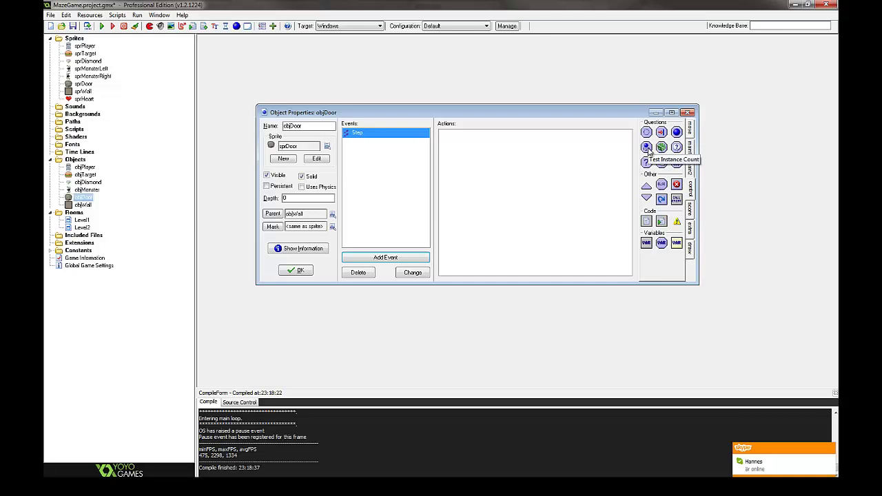
{"action": "left_click_drag", "start_coordinate": [648, 148], "coordinate": [577, 154]}
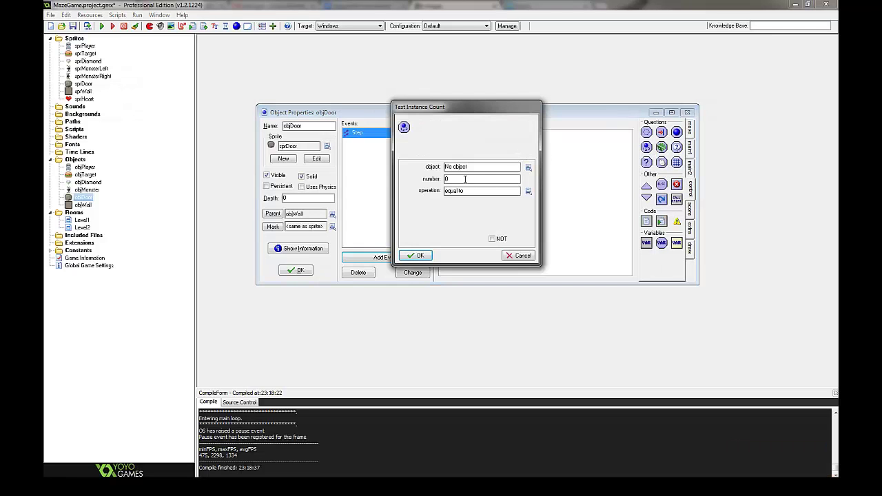
{"action": "left_click", "coordinate": [481, 166]}
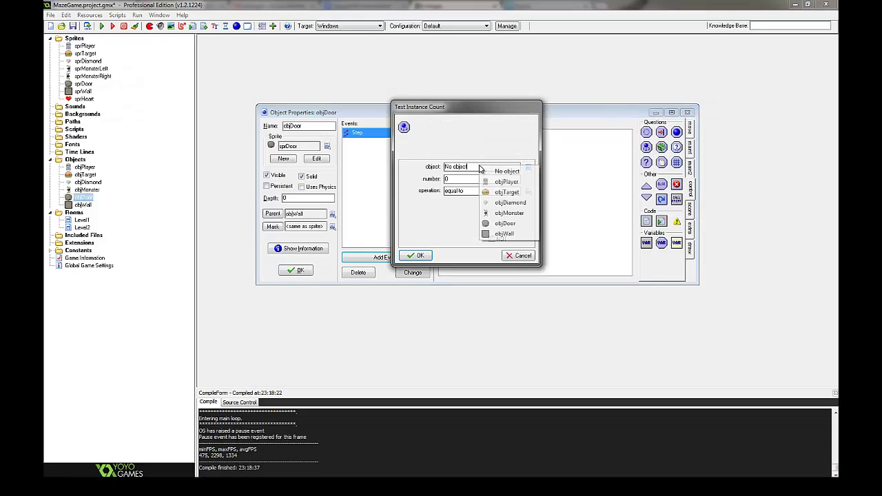
{"action": "left_click", "coordinate": [511, 203]}
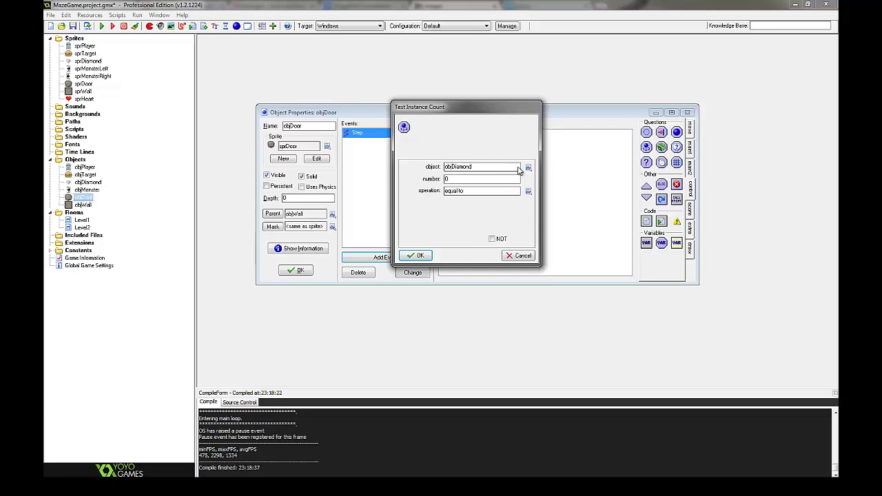
{"action": "left_click", "coordinate": [415, 255]}
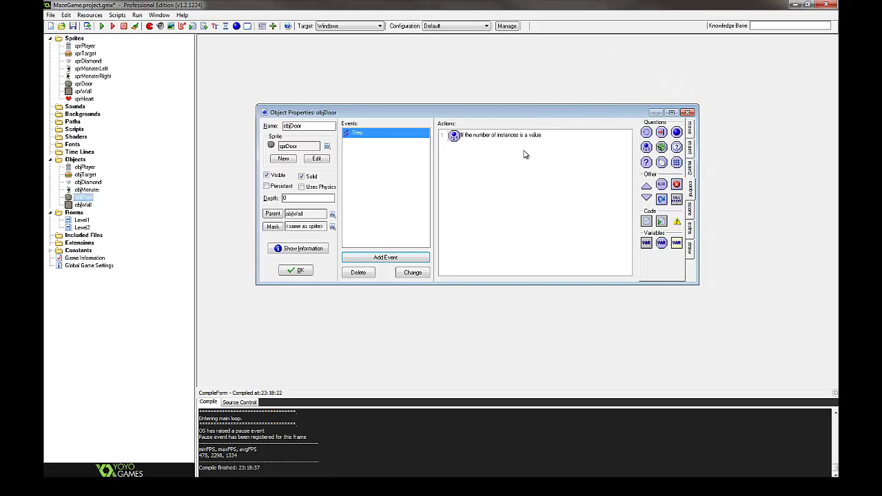
Add a Destroy Instance action applied to Self below the instance count test in objDoor's Step event, and accept the object.
{"action": "left_click", "coordinate": [692, 148]}
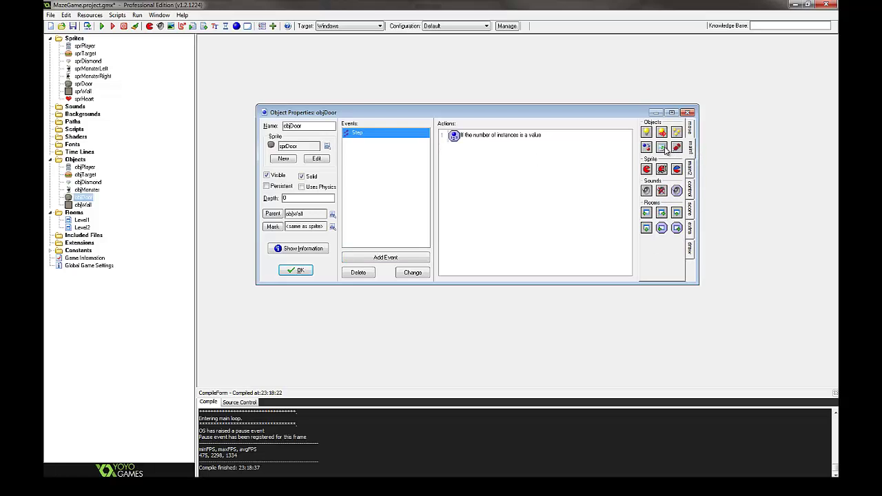
{"action": "left_click_drag", "start_coordinate": [662, 149], "coordinate": [520, 172]}
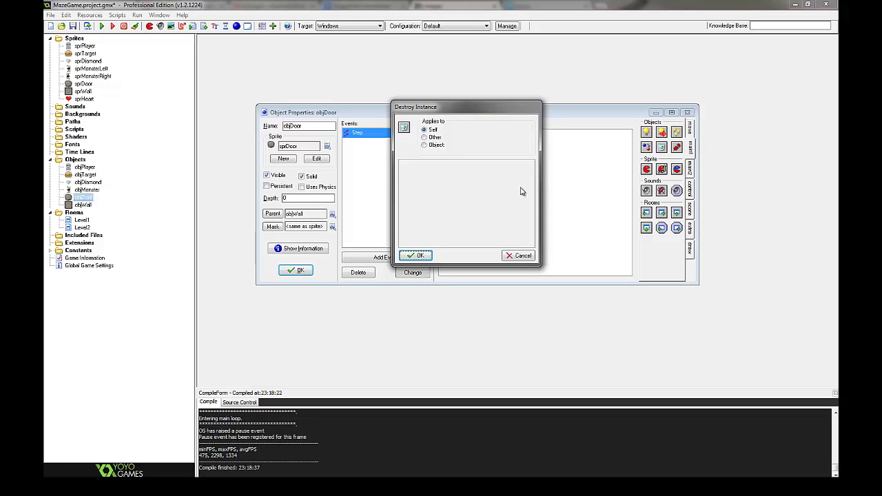
{"action": "left_click", "coordinate": [420, 255]}
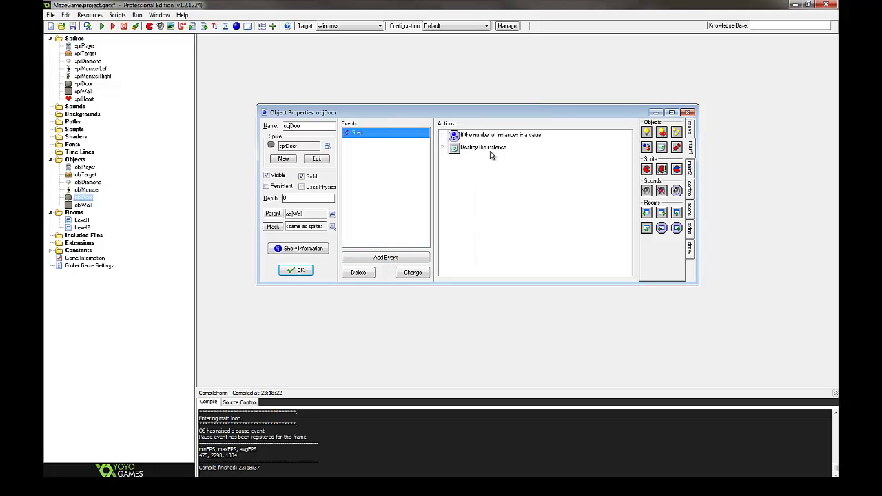
{"action": "left_click", "coordinate": [299, 273]}
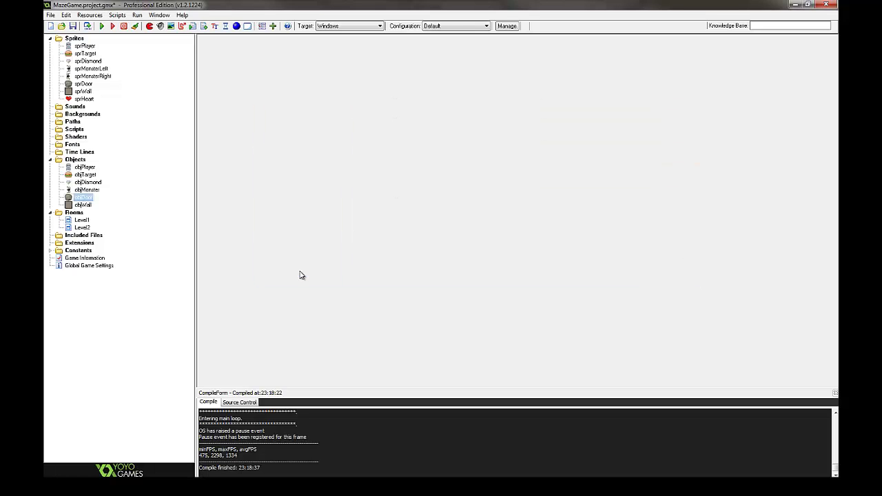
Test the game by collecting all three diamonds in Level1 and moving the player past the door position onto the target, and close the game.
{"action": "left_click", "coordinate": [102, 27]}
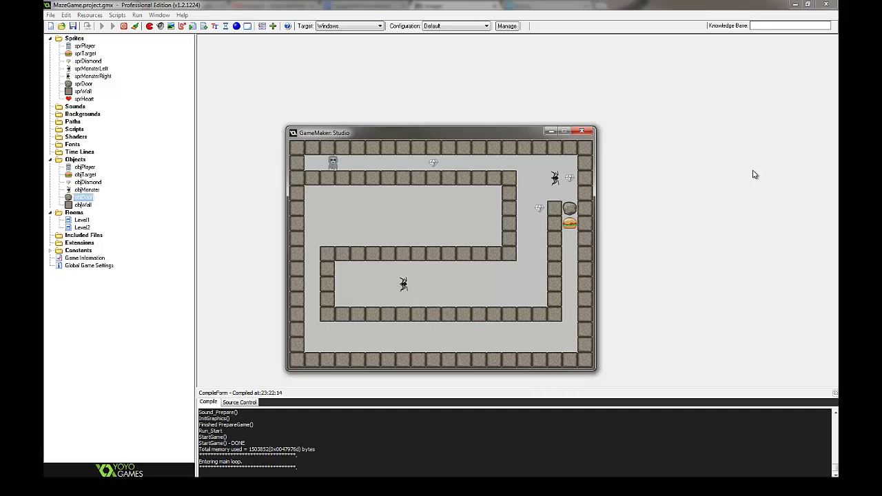
{"action": "key", "text": "Right"}
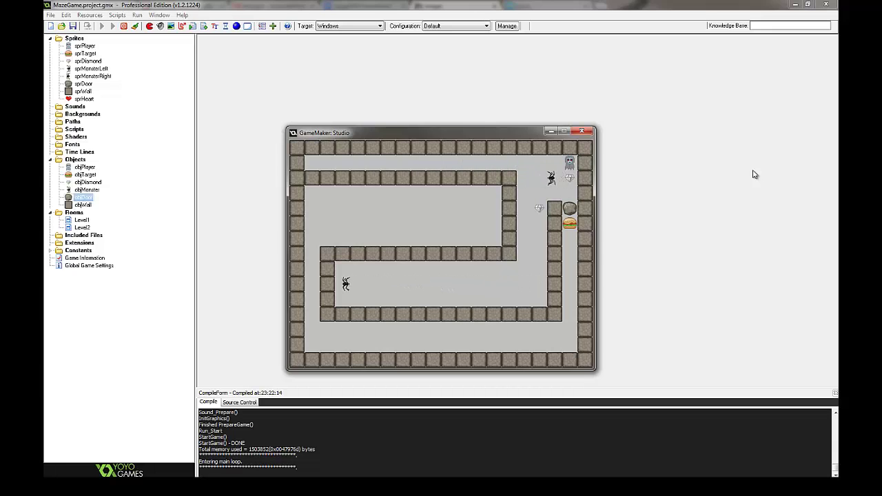
{"action": "key", "text": "Down"}
{"action": "key", "text": "Left"}
{"action": "key", "text": "Down"}
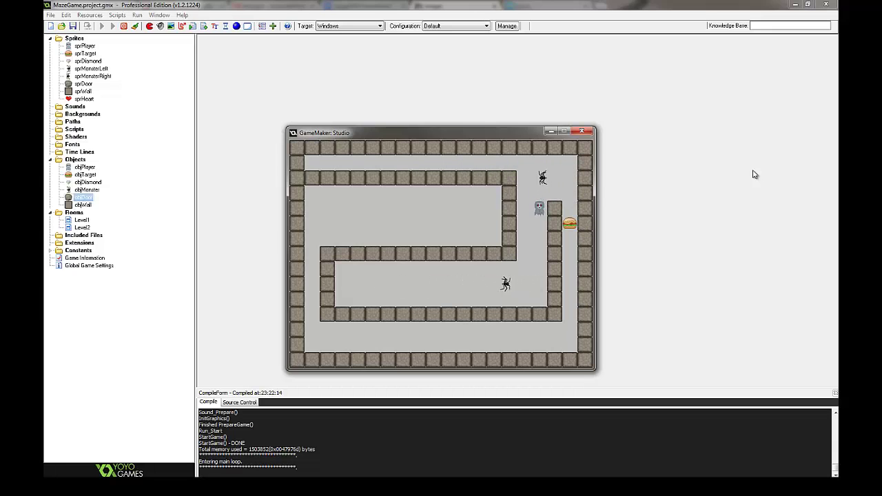
{"action": "key", "text": "Left"}
{"action": "key", "text": "Right"}
{"action": "key", "text": "Up"}
{"action": "key", "text": "Right"}
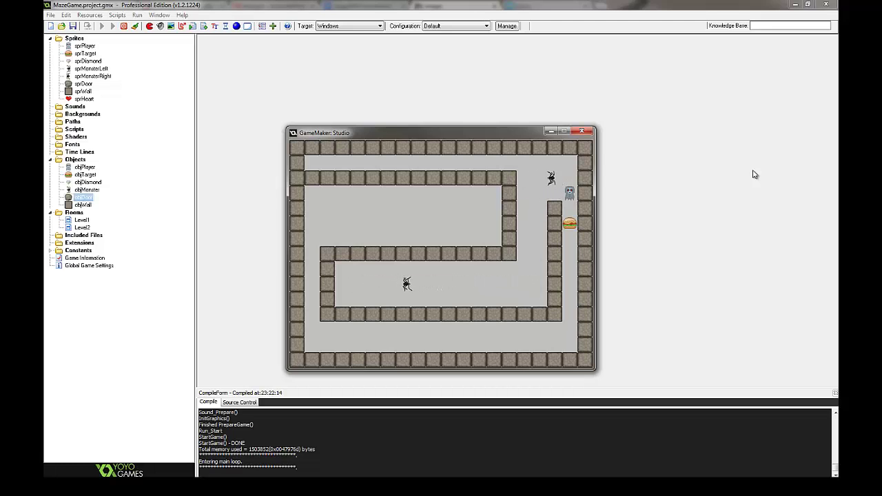
{"action": "key", "text": "Down"}
{"action": "key", "text": "Right"}
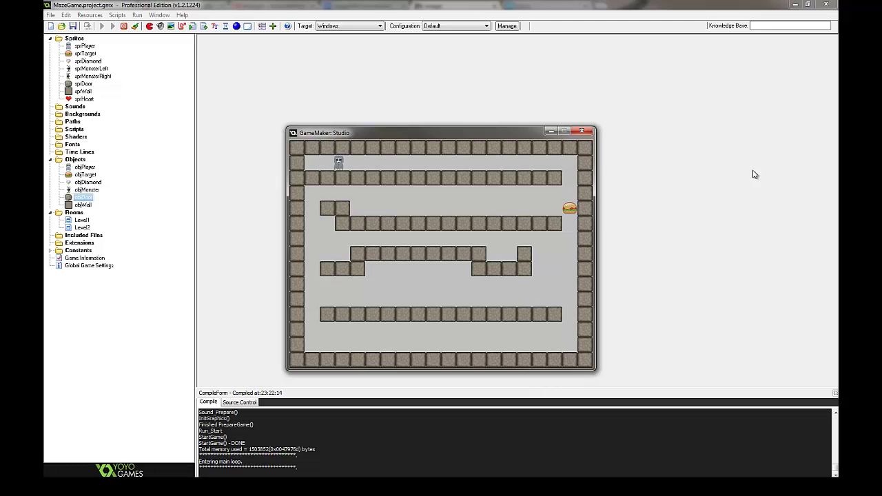
{"action": "left_click", "coordinate": [582, 131]}
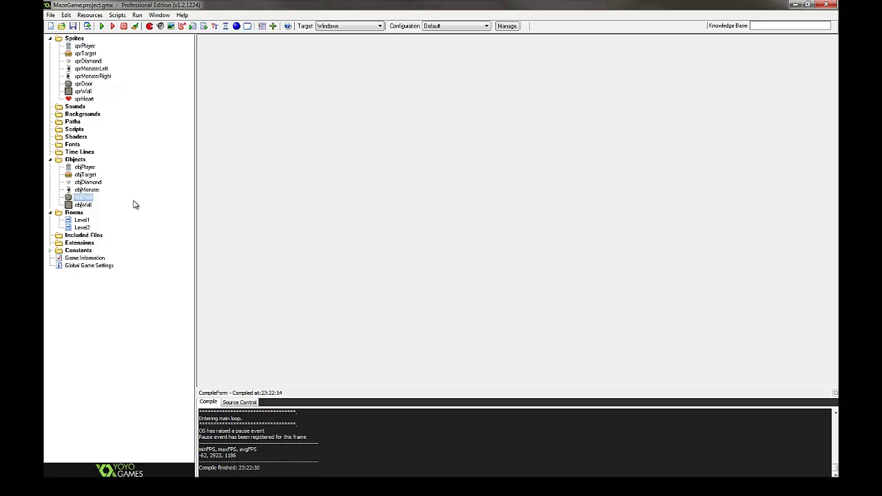
Create a new object named objScore and add a Create event to it.
{"action": "right_click", "coordinate": [80, 165]}
{"action": "left_click", "coordinate": [82, 167]}
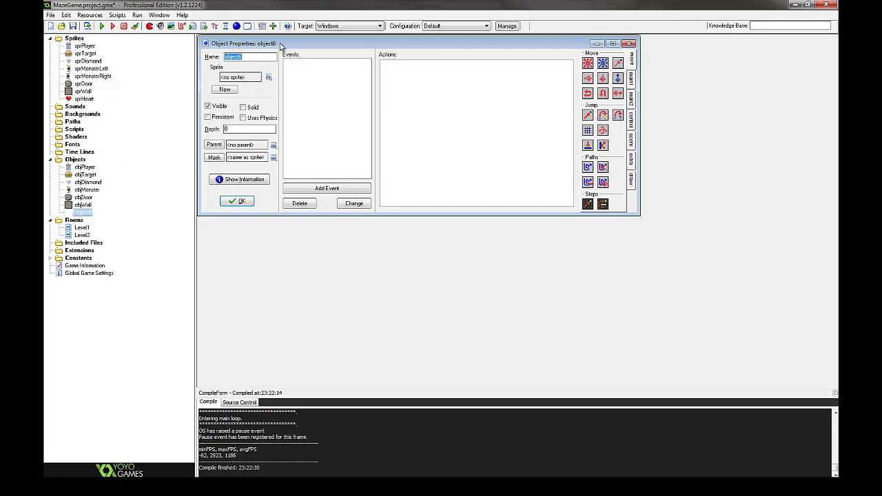
{"action": "type", "text": "or"}
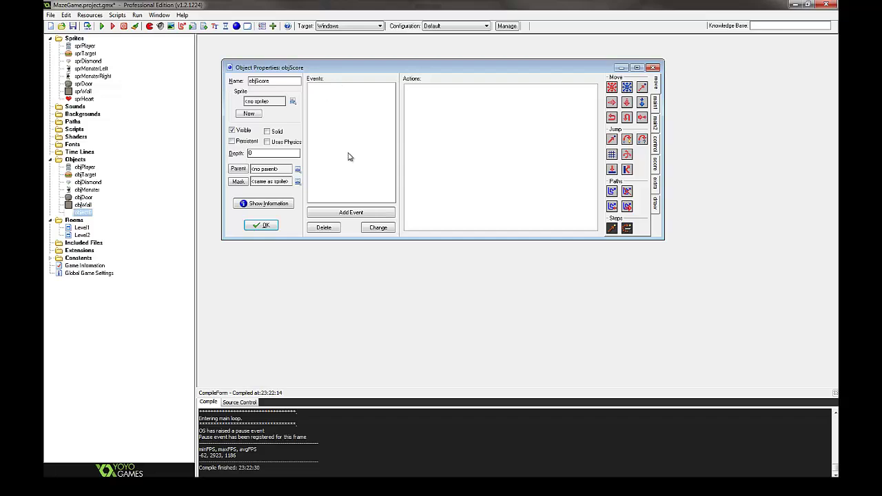
{"action": "left_click", "coordinate": [352, 213]}
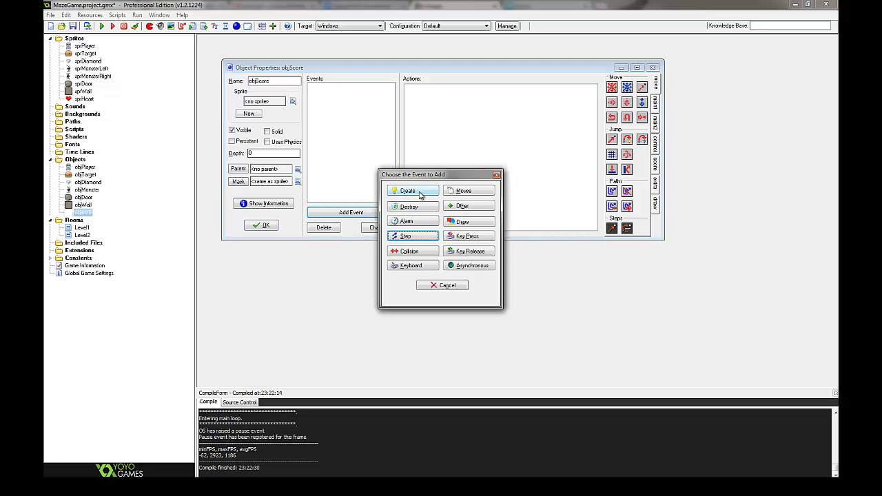
{"action": "left_click", "coordinate": [419, 191]}
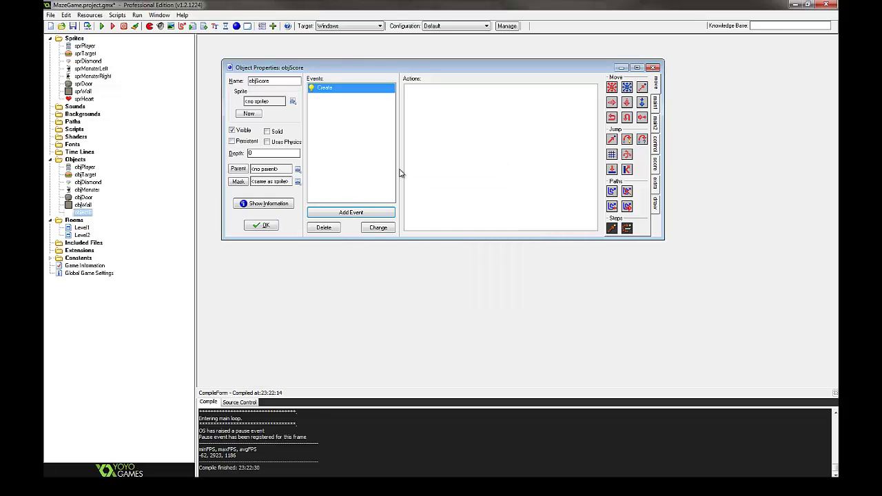
Add a Set Lives action with new lives 3 and a Set Score action with new score 0 to objScore's Create event.
{"action": "left_click", "coordinate": [655, 104]}
{"action": "left_click", "coordinate": [655, 124]}
{"action": "left_click", "coordinate": [657, 143]}
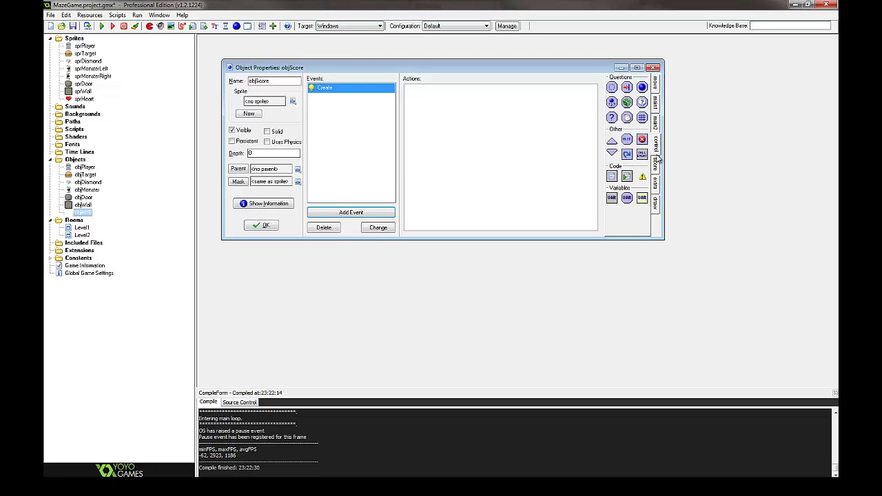
{"action": "left_click", "coordinate": [656, 164]}
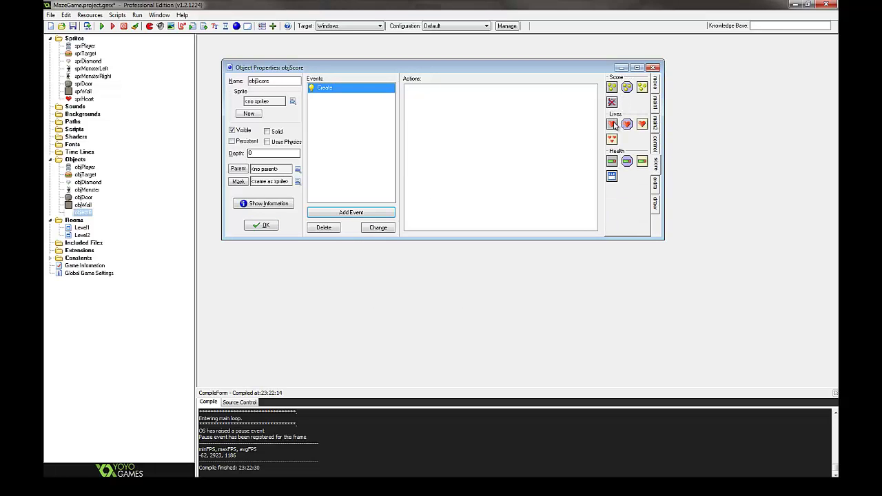
{"action": "left_click_drag", "start_coordinate": [614, 127], "coordinate": [491, 119]}
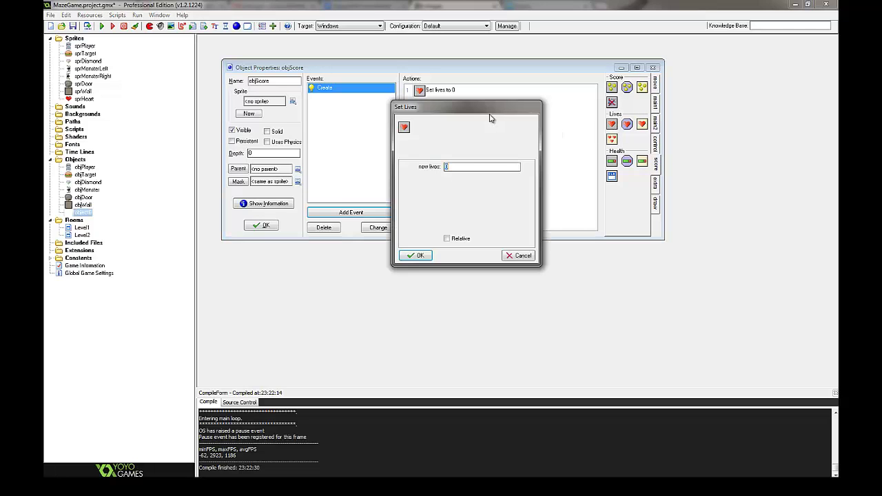
{"action": "type", "text": "3"}
{"action": "left_click", "coordinate": [415, 255]}
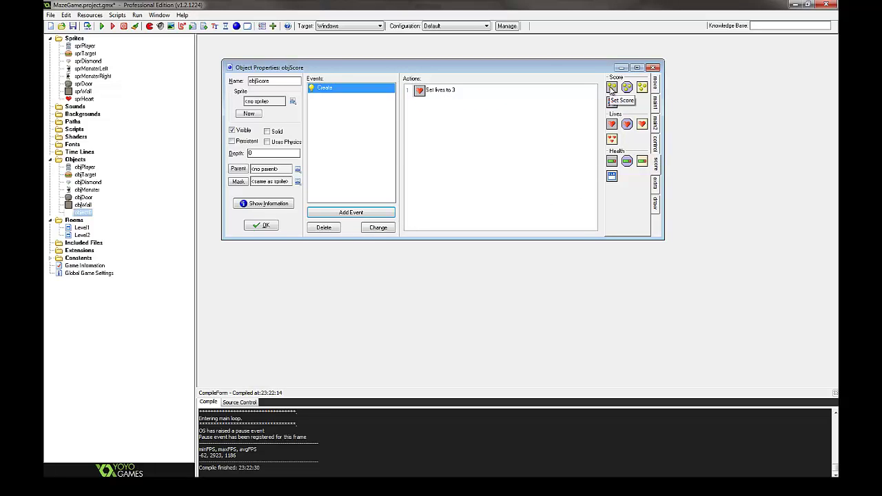
{"action": "left_click_drag", "start_coordinate": [611, 88], "coordinate": [478, 165]}
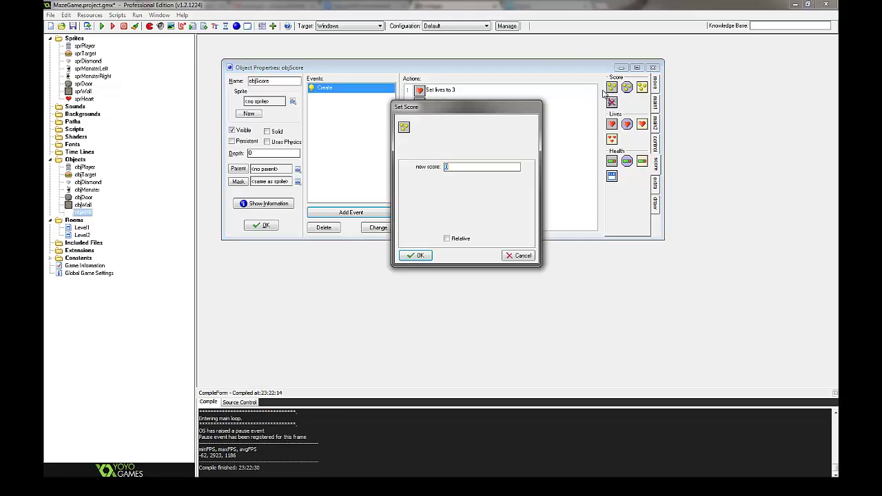
{"action": "left_click", "coordinate": [417, 256]}
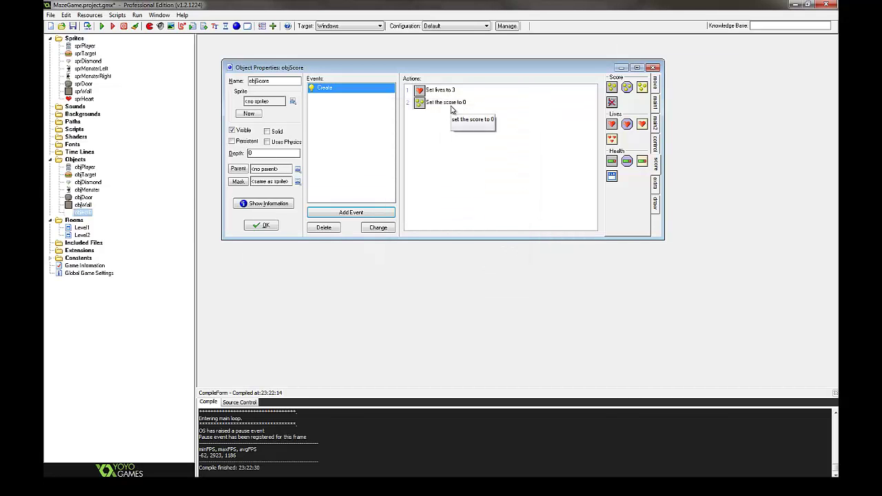
Add a normal Draw event to objScore.
{"action": "left_click", "coordinate": [353, 214]}
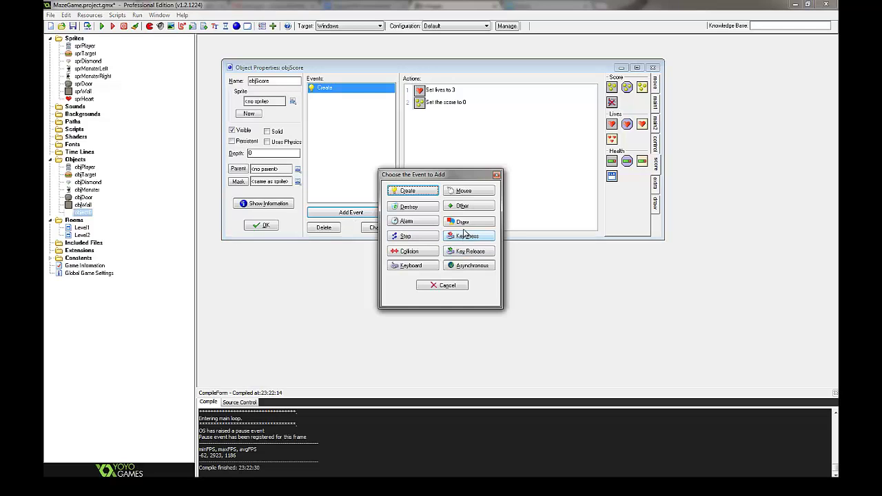
{"action": "left_click", "coordinate": [466, 226]}
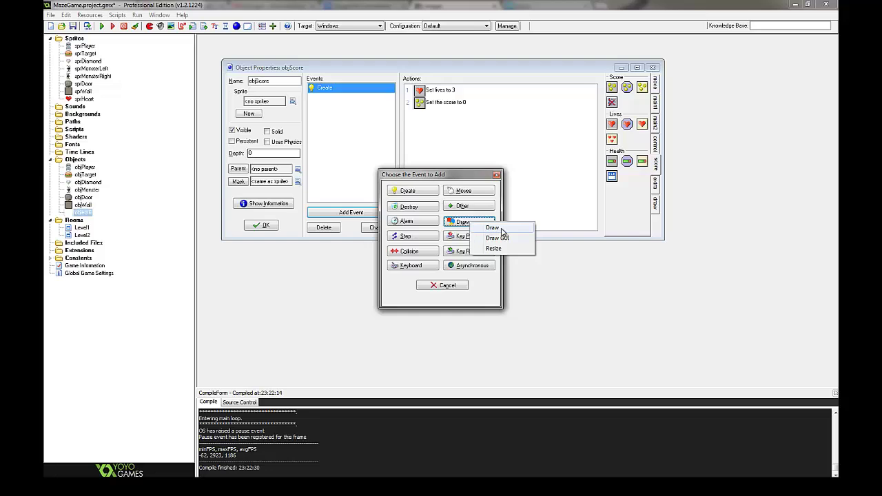
{"action": "left_click", "coordinate": [501, 230]}
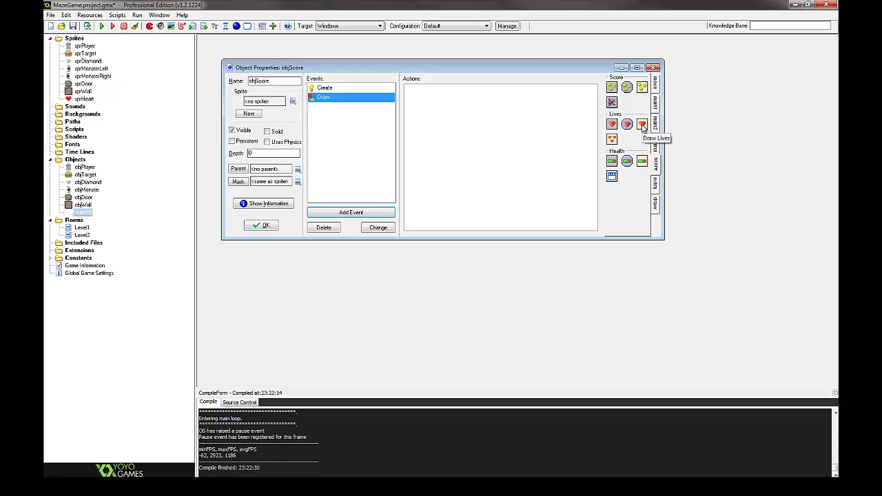
{"action": "left_click", "coordinate": [656, 164]}
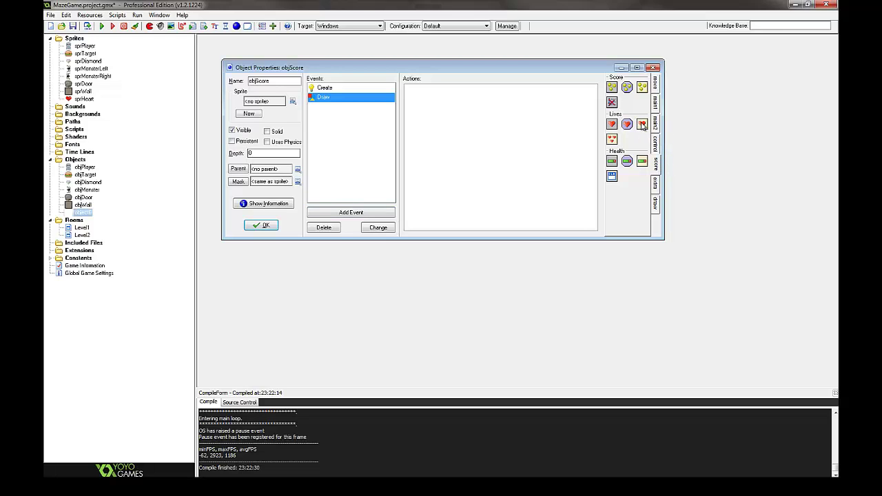
{"action": "mouse_move", "coordinate": [643, 125]}
{"action": "left_mouse_down"}
{"action": "mouse_move", "coordinate": [431, 115]}
{"action": "mouse_move", "coordinate": [463, 113]}
{"action": "left_mouse_up"}
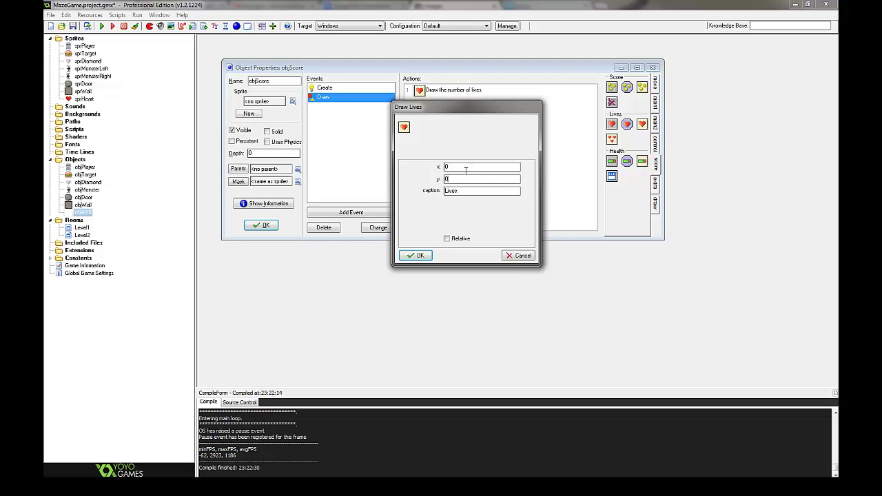
{"action": "left_click", "coordinate": [518, 256]}
{"action": "key", "text": "Delete"}
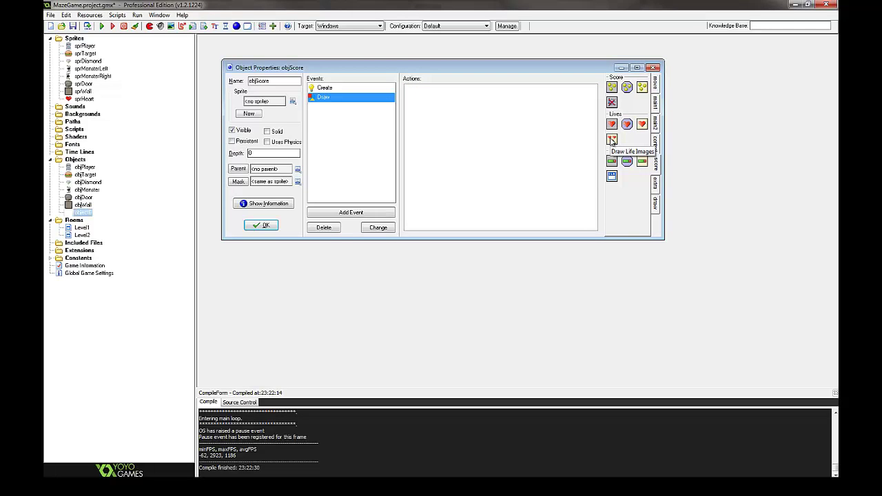
Add a Draw Life Images action to objScore's Draw event at x 0, y 0 using the sprHeart image.
{"action": "mouse_move", "coordinate": [611, 141]}
{"action": "left_mouse_down"}
{"action": "mouse_move", "coordinate": [453, 125]}
{"action": "mouse_move", "coordinate": [477, 116]}
{"action": "left_mouse_up"}
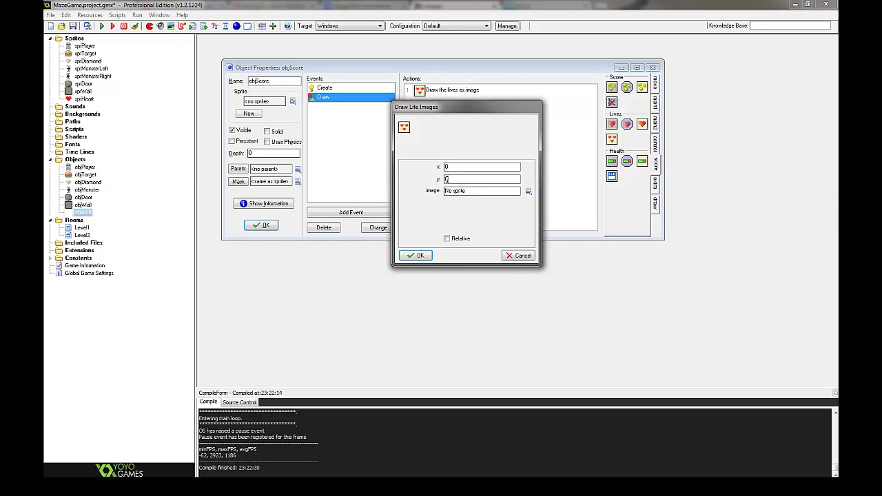
{"action": "left_click", "coordinate": [469, 198]}
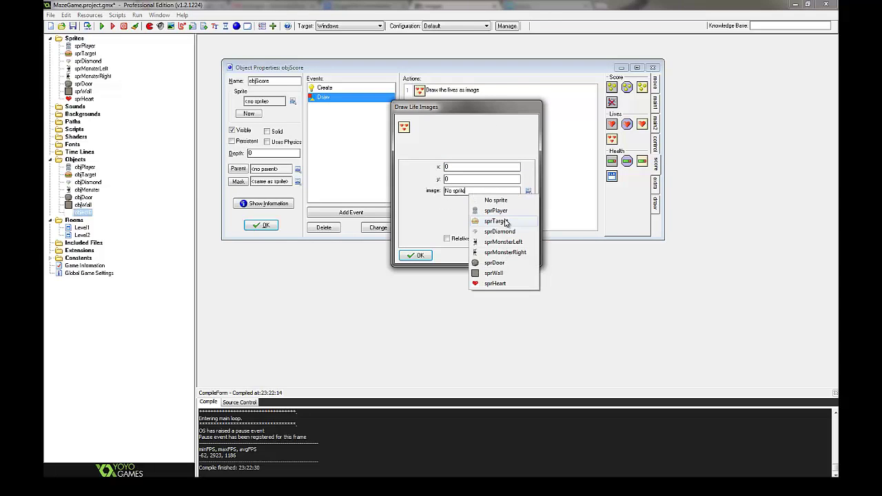
{"action": "left_click", "coordinate": [496, 284]}
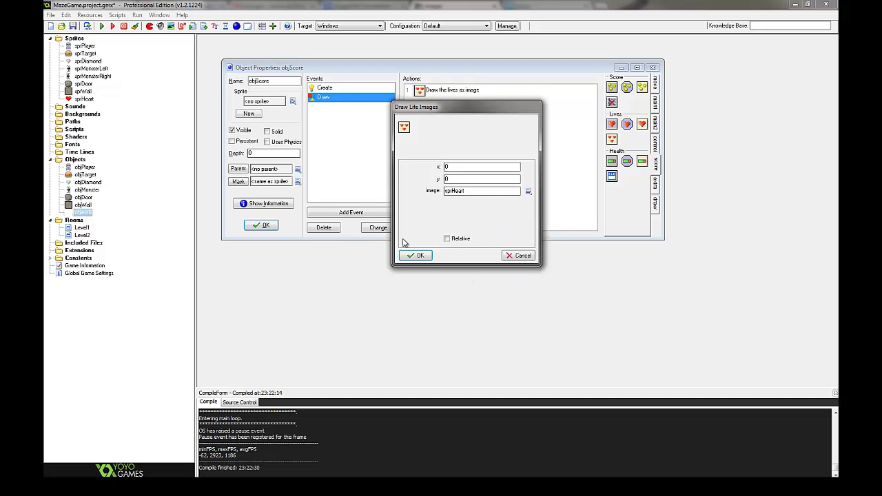
{"action": "left_click", "coordinate": [416, 257]}
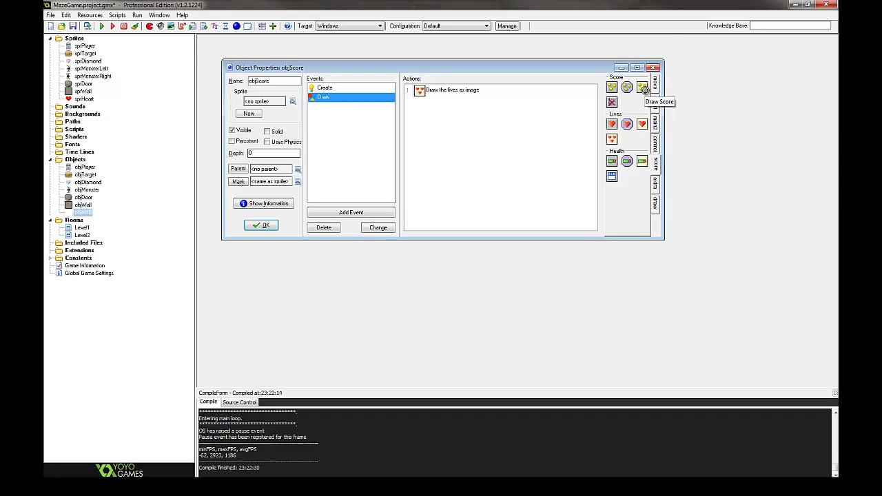
Add a Draw Score action to objScore's Draw event at x 32, y 32 with the caption "Score:".
{"action": "left_click_drag", "start_coordinate": [644, 90], "coordinate": [481, 149]}
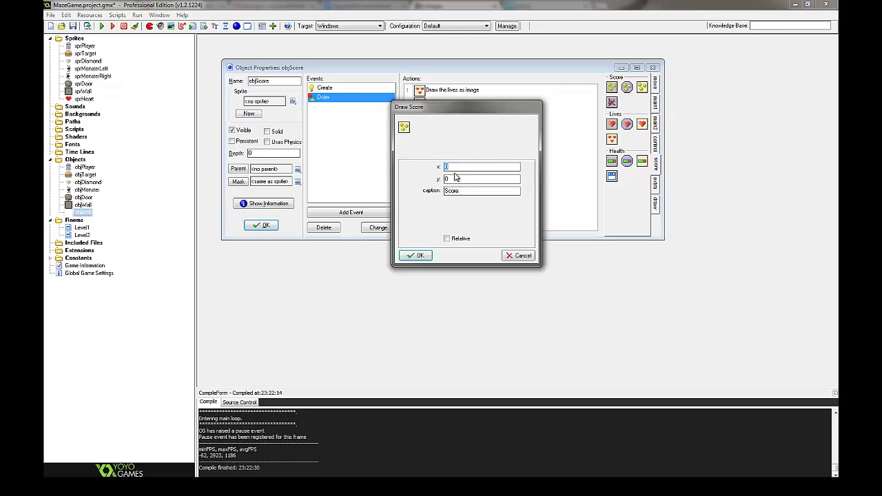
{"action": "type", "text": "32"}
{"action": "key", "text": "Tab"}
{"action": "left_click", "coordinate": [416, 255]}
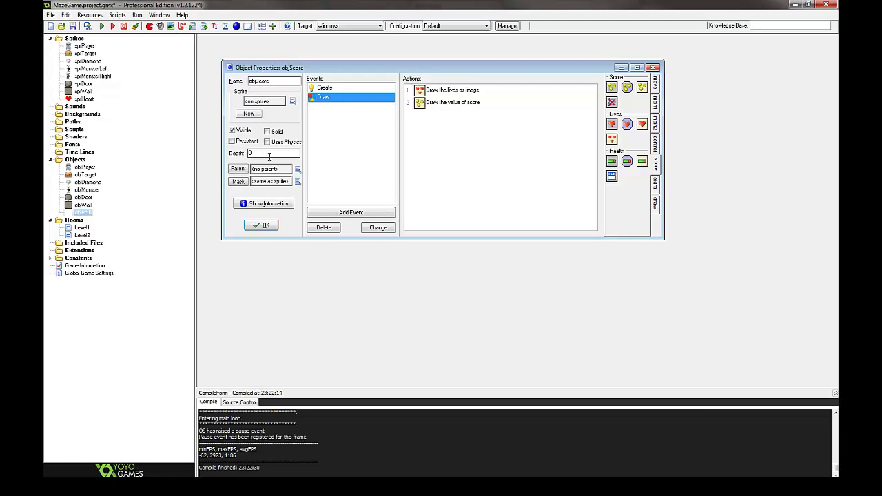
Edit objScore's depth, make the object persistent, and save its properties.
{"action": "left_click_drag", "start_coordinate": [270, 156], "coordinate": [239, 159]}
{"action": "left_click", "coordinate": [262, 228]}
{"action": "left_click", "coordinate": [236, 143]}
{"action": "left_click", "coordinate": [262, 230]}
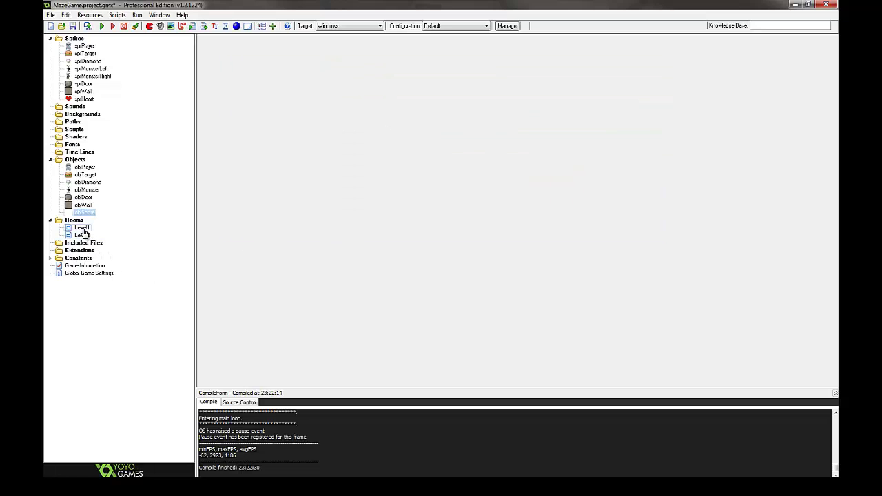
Place an objScore instance in the Level1 room on the player's starting cell and save the room.
{"action": "double_click", "coordinate": [82, 228]}
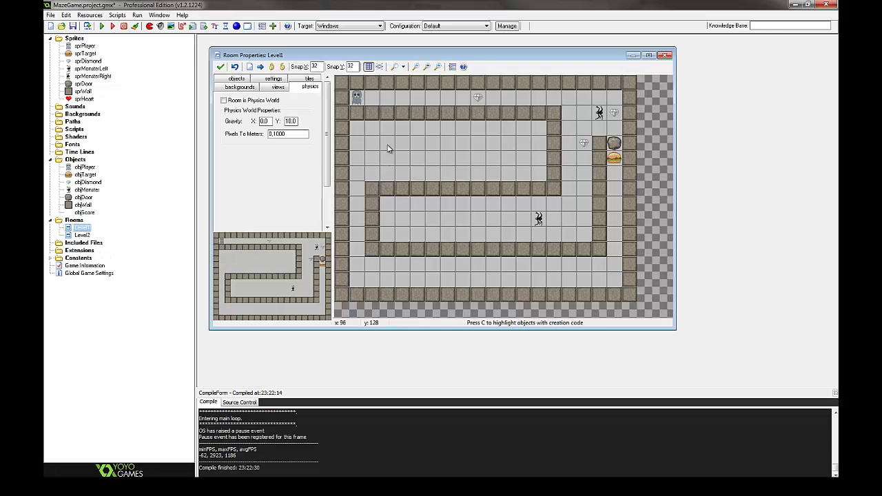
{"action": "left_click", "coordinate": [237, 80]}
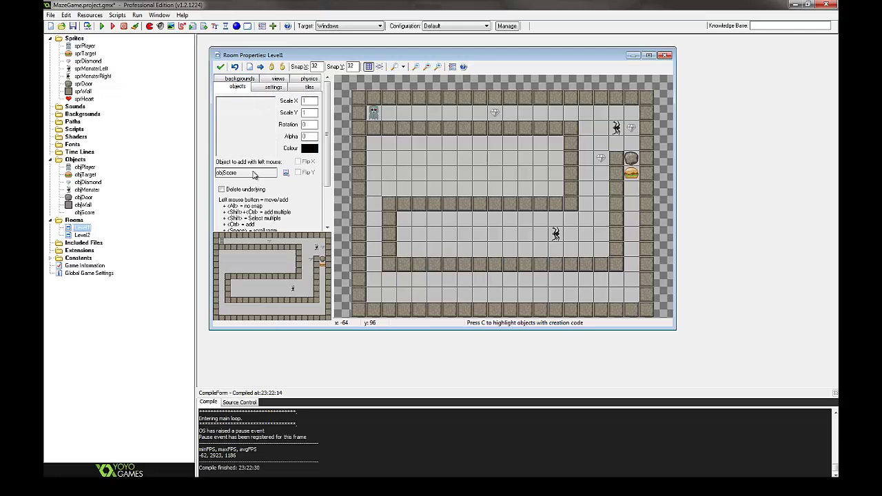
{"action": "left_click", "coordinate": [373, 111]}
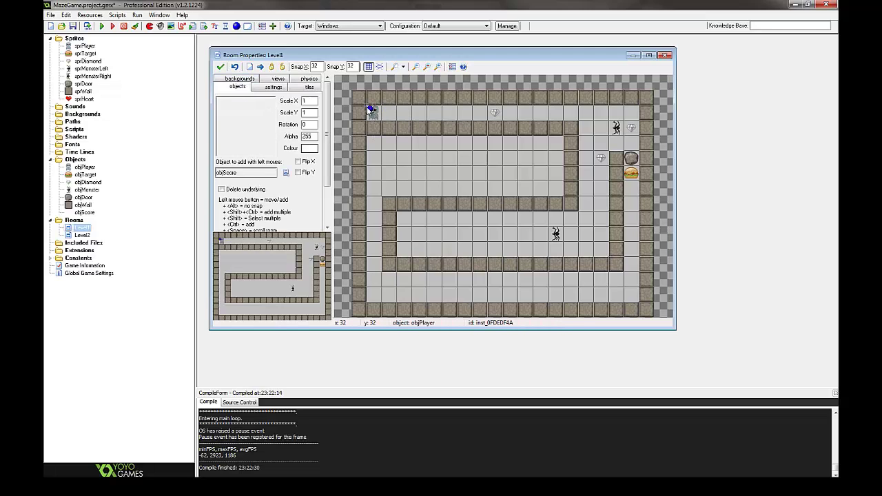
{"action": "left_click", "coordinate": [220, 67]}
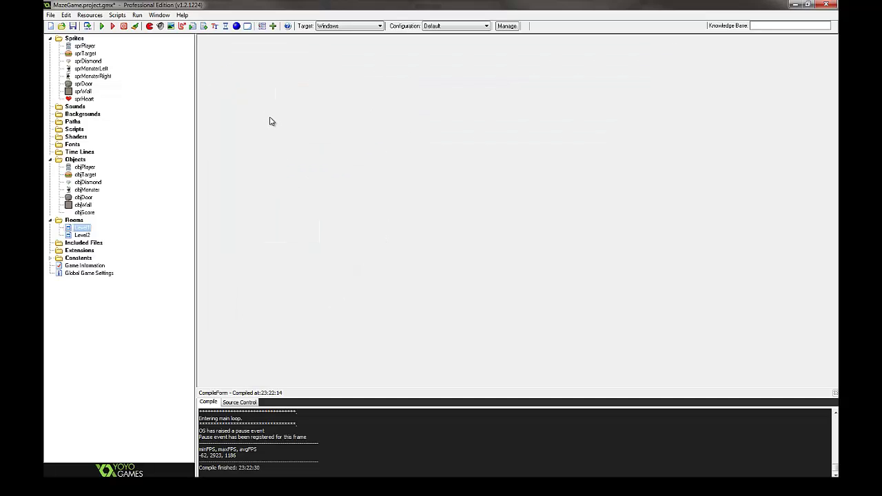
Run the game, collect the diamonds and run into a monster to check the hearts and score display, and close the game window.
{"action": "left_click", "coordinate": [101, 26]}
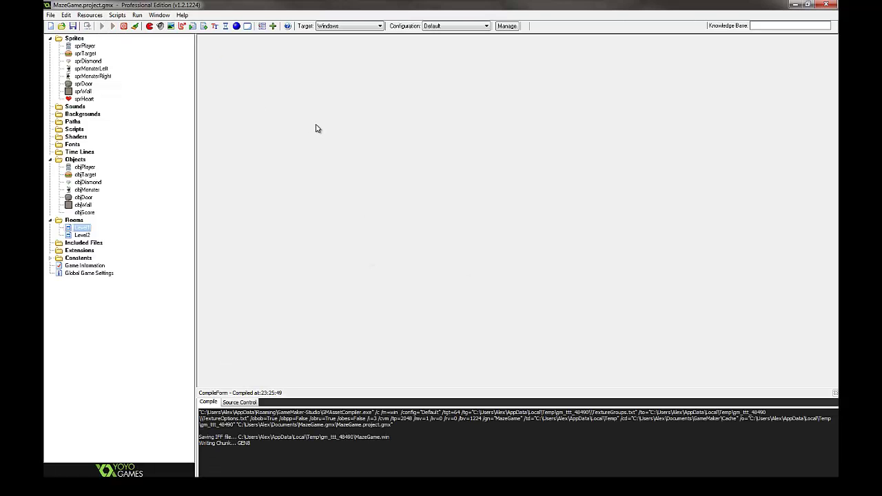
{"action": "key", "text": "Right"}
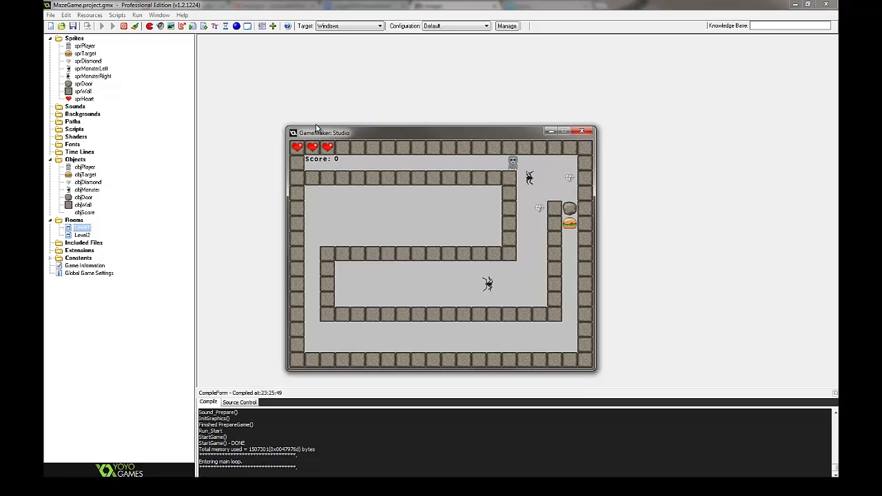
{"action": "key", "text": "Down"}
{"action": "key", "text": "Left"}
{"action": "key", "text": "Down"}
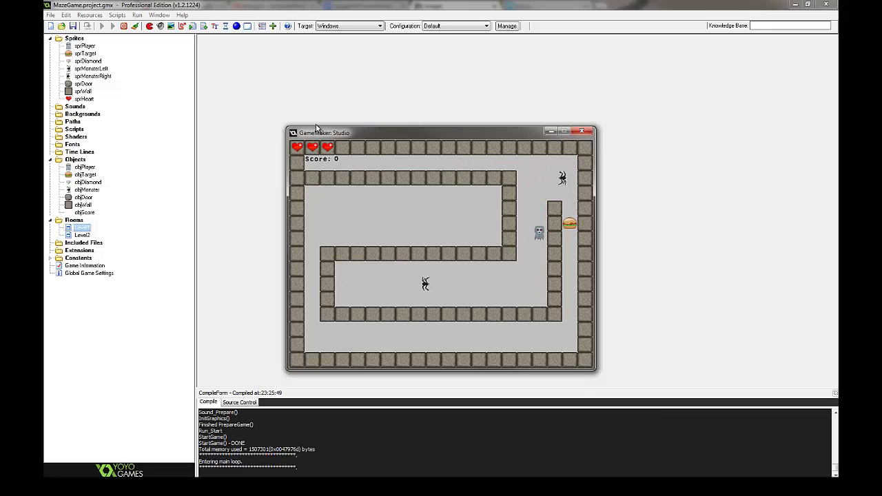
{"action": "key", "text": "Up"}
{"action": "key", "text": "Right"}
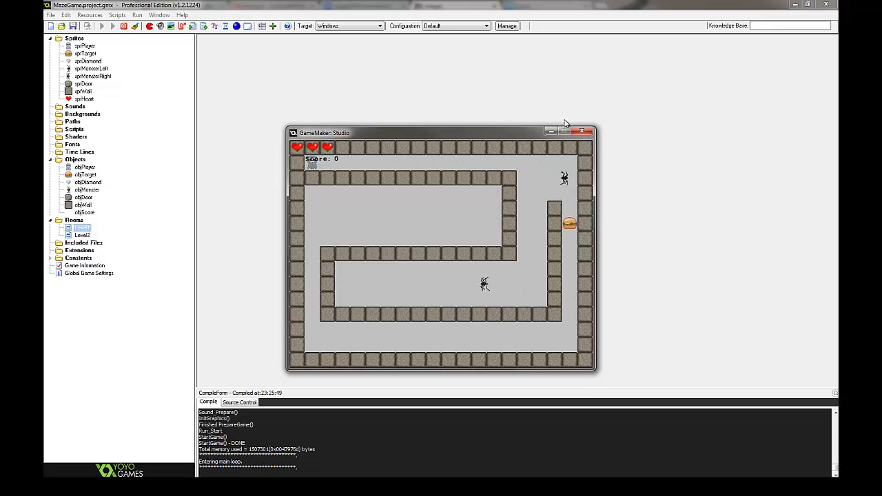
{"action": "left_click", "coordinate": [582, 132]}
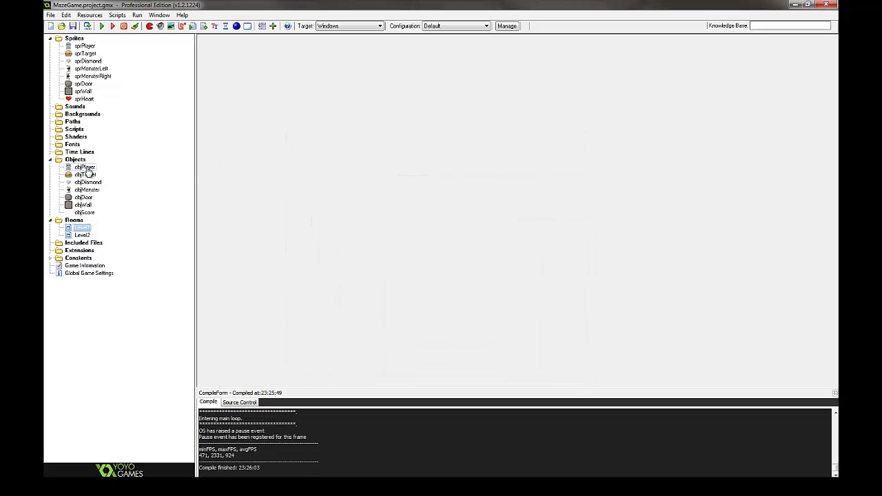
Add a Set Lives action of -1, relative, to objPlayer's collision event with objMonster and save the object.
{"action": "double_click", "coordinate": [85, 167]}
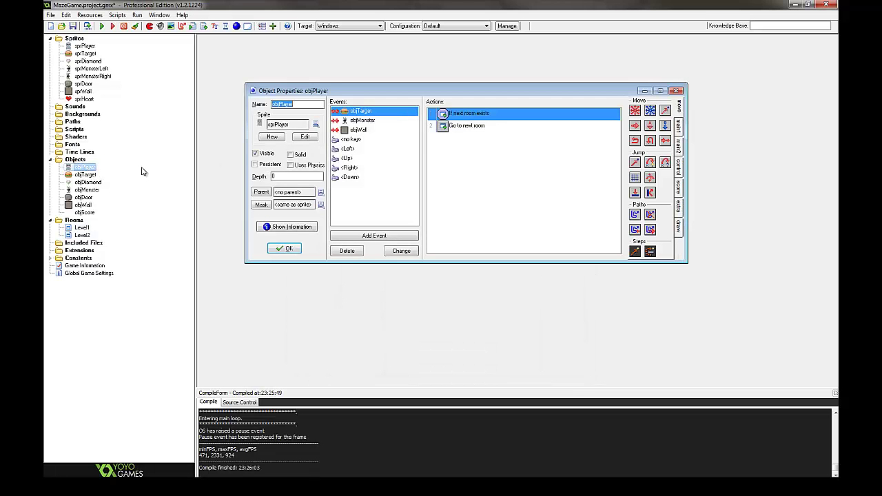
{"action": "left_click", "coordinate": [364, 122]}
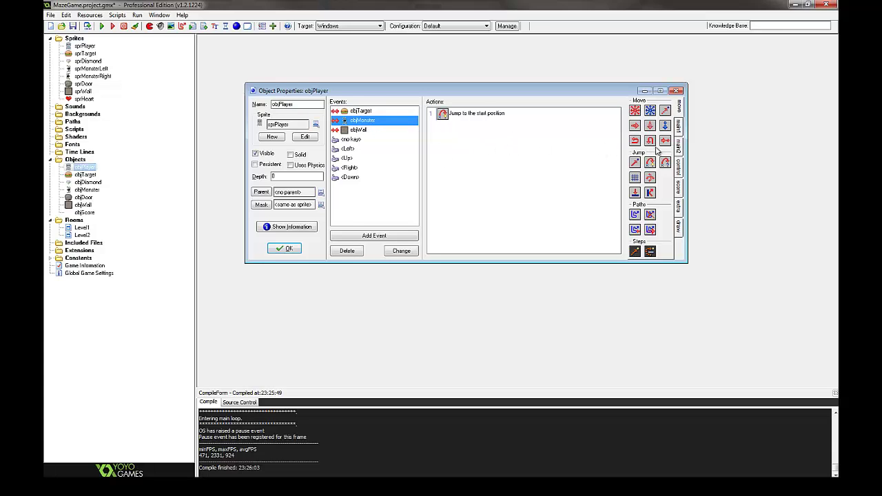
{"action": "left_click", "coordinate": [680, 149]}
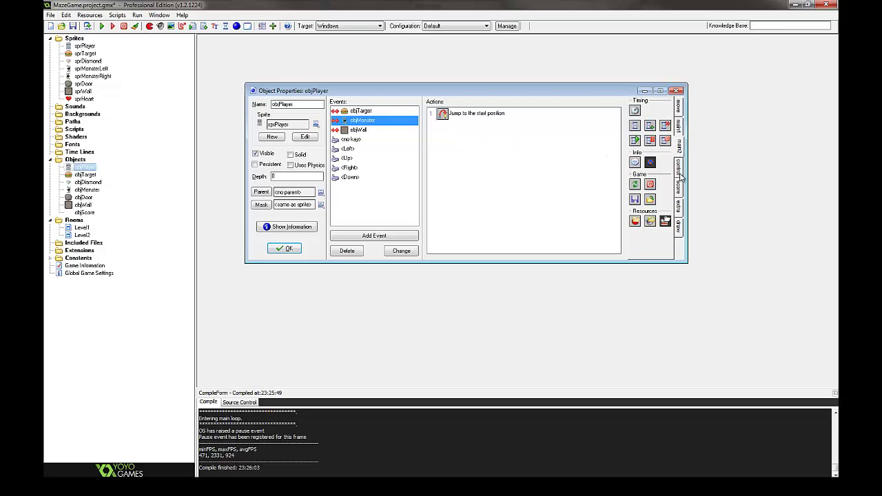
{"action": "left_click", "coordinate": [681, 172]}
{"action": "left_click", "coordinate": [681, 187]}
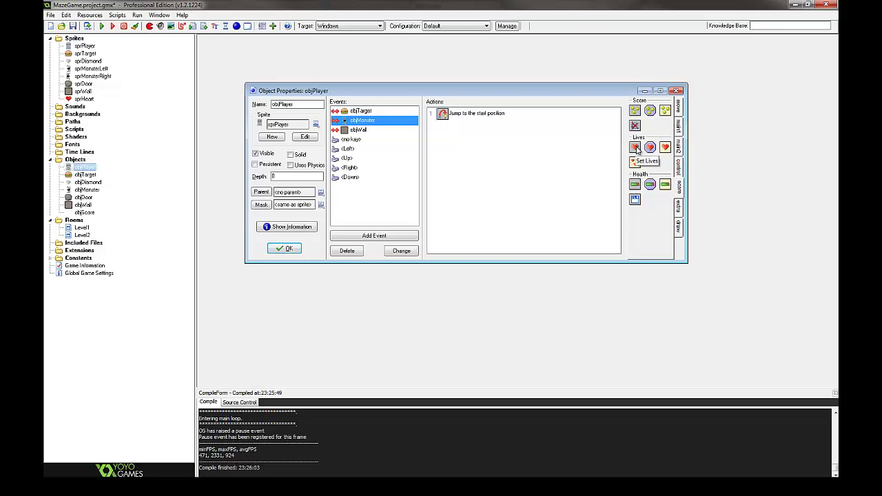
{"action": "left_click_drag", "start_coordinate": [637, 149], "coordinate": [490, 158]}
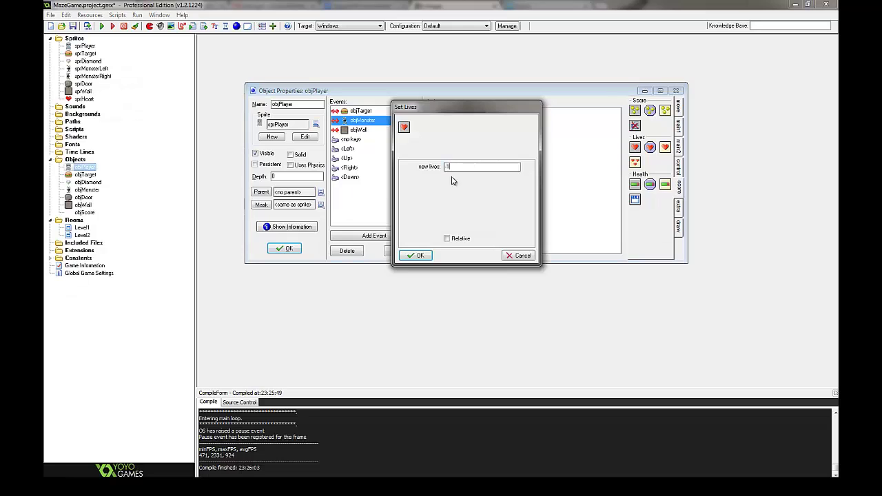
{"action": "left_click", "coordinate": [446, 239]}
{"action": "left_click", "coordinate": [418, 256]}
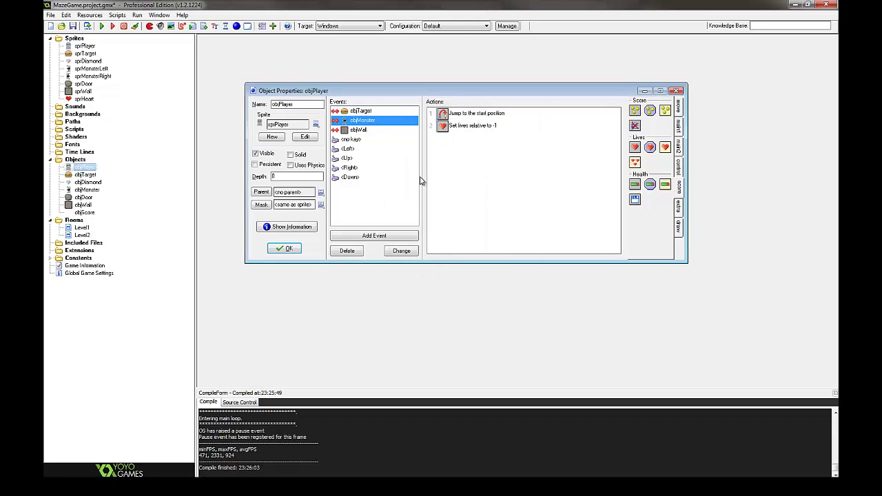
{"action": "left_click", "coordinate": [288, 250]}
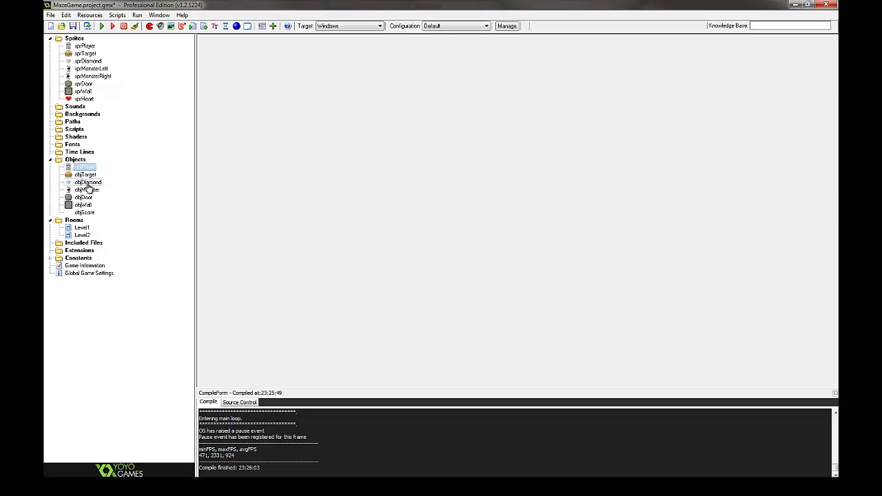
Add a Set Score action with new score 1, relative, to objDiamond's collision event with objPlayer.
{"action": "double_click", "coordinate": [88, 183]}
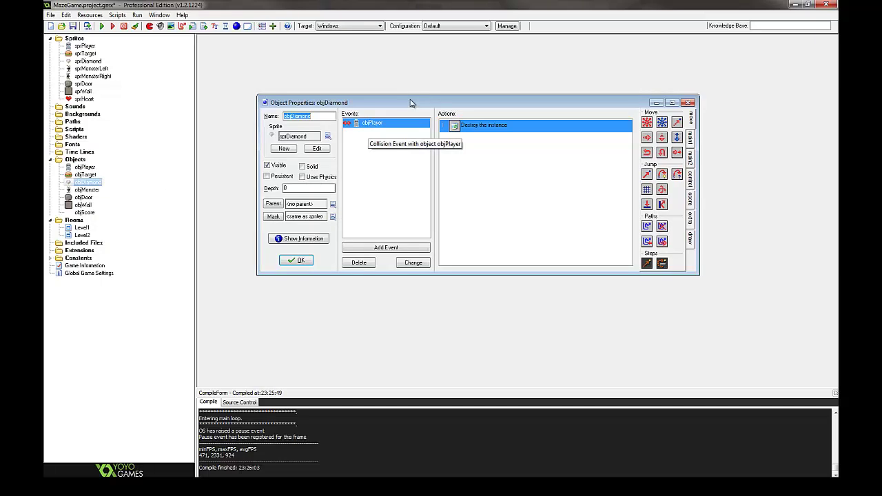
{"action": "left_click", "coordinate": [372, 115]}
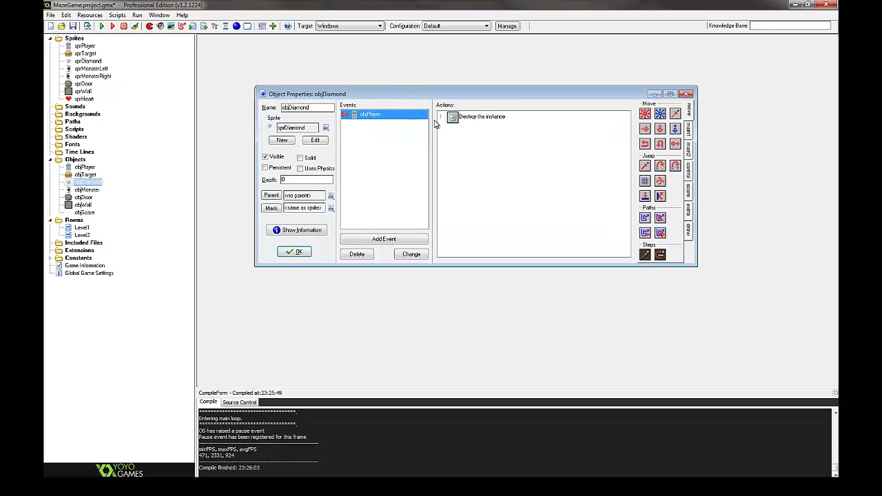
{"action": "left_click", "coordinate": [479, 119]}
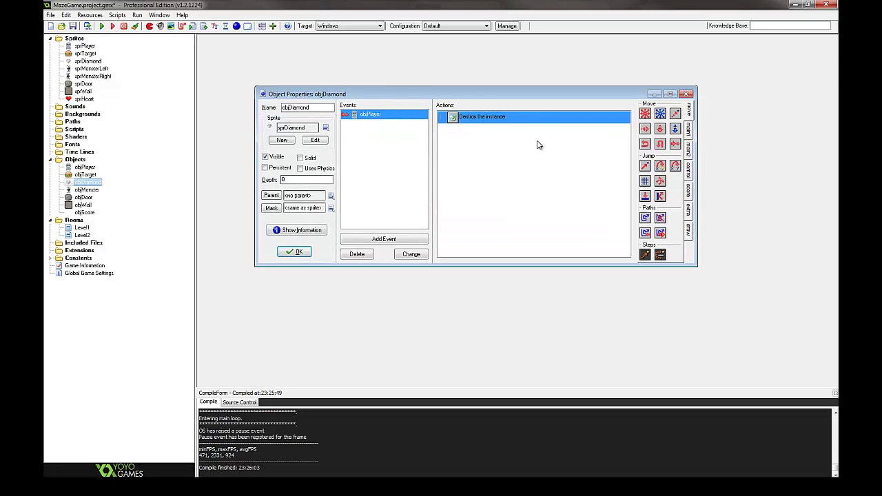
{"action": "left_click", "coordinate": [689, 194]}
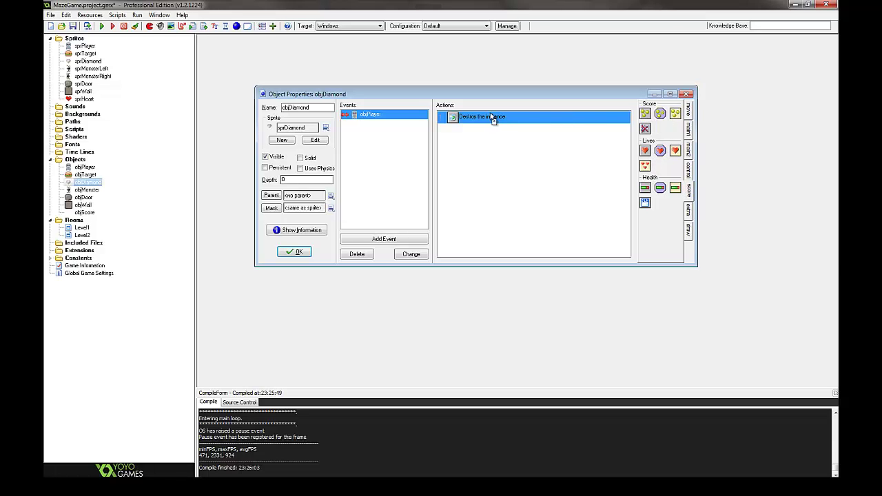
{"action": "left_click_drag", "start_coordinate": [481, 117], "coordinate": [480, 115]}
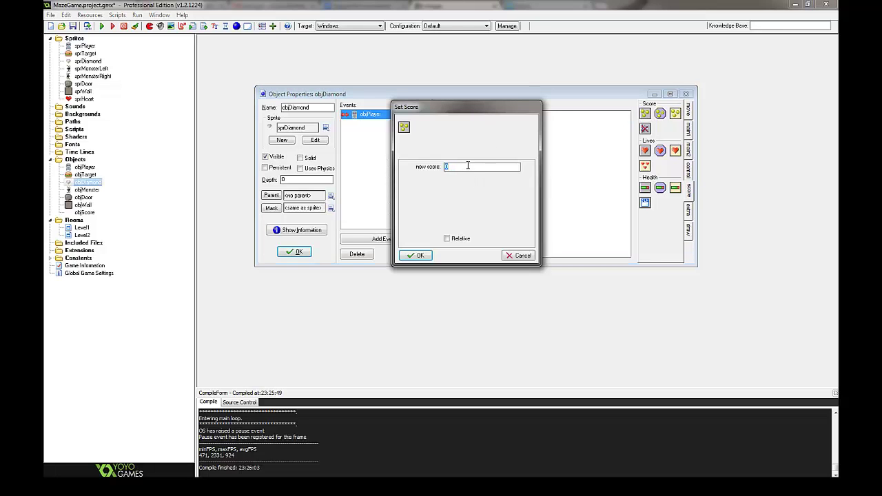
{"action": "left_click", "coordinate": [447, 239]}
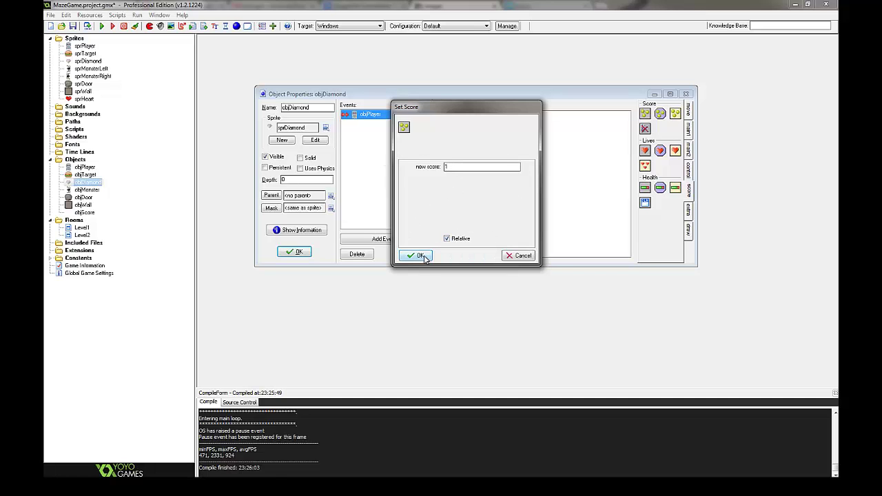